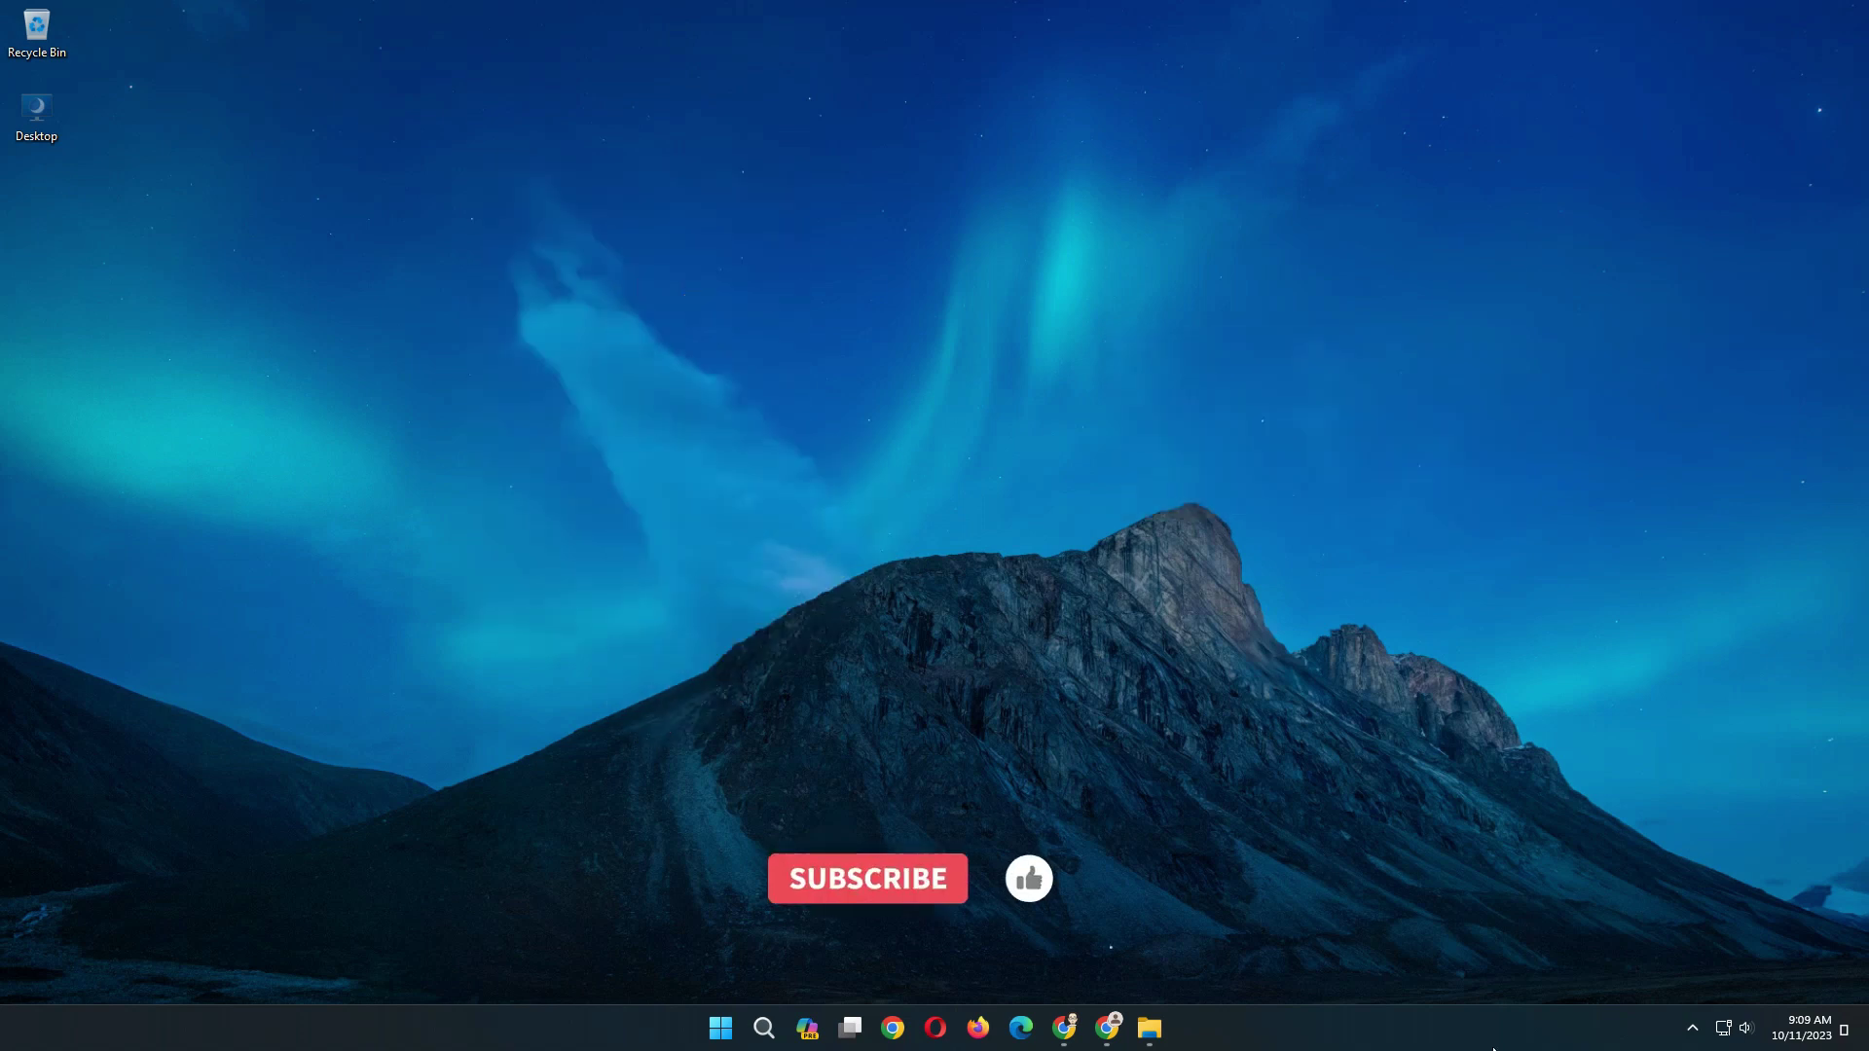
Maximize Chrome and run a Google search for 'windows 11'
{"action": "left_click", "coordinate": [1102, 1029]}
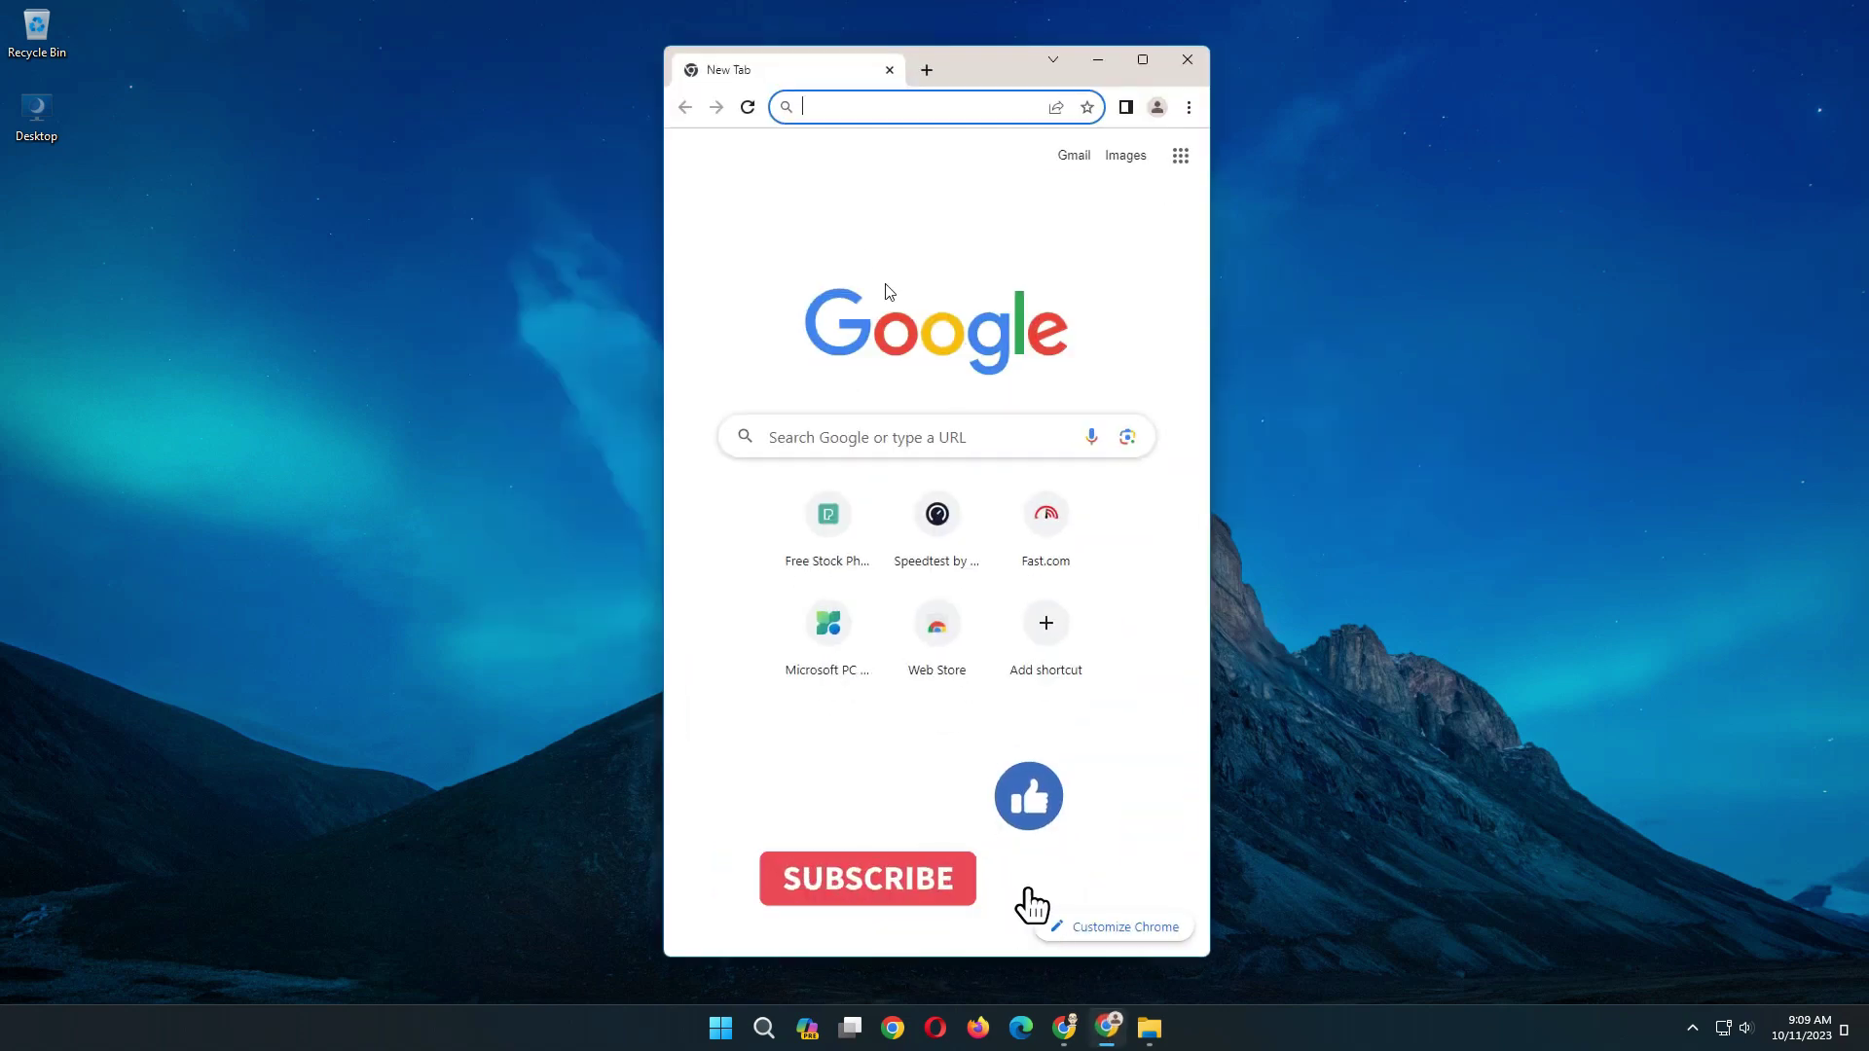
{"action": "left_click", "coordinate": [1110, 63]}
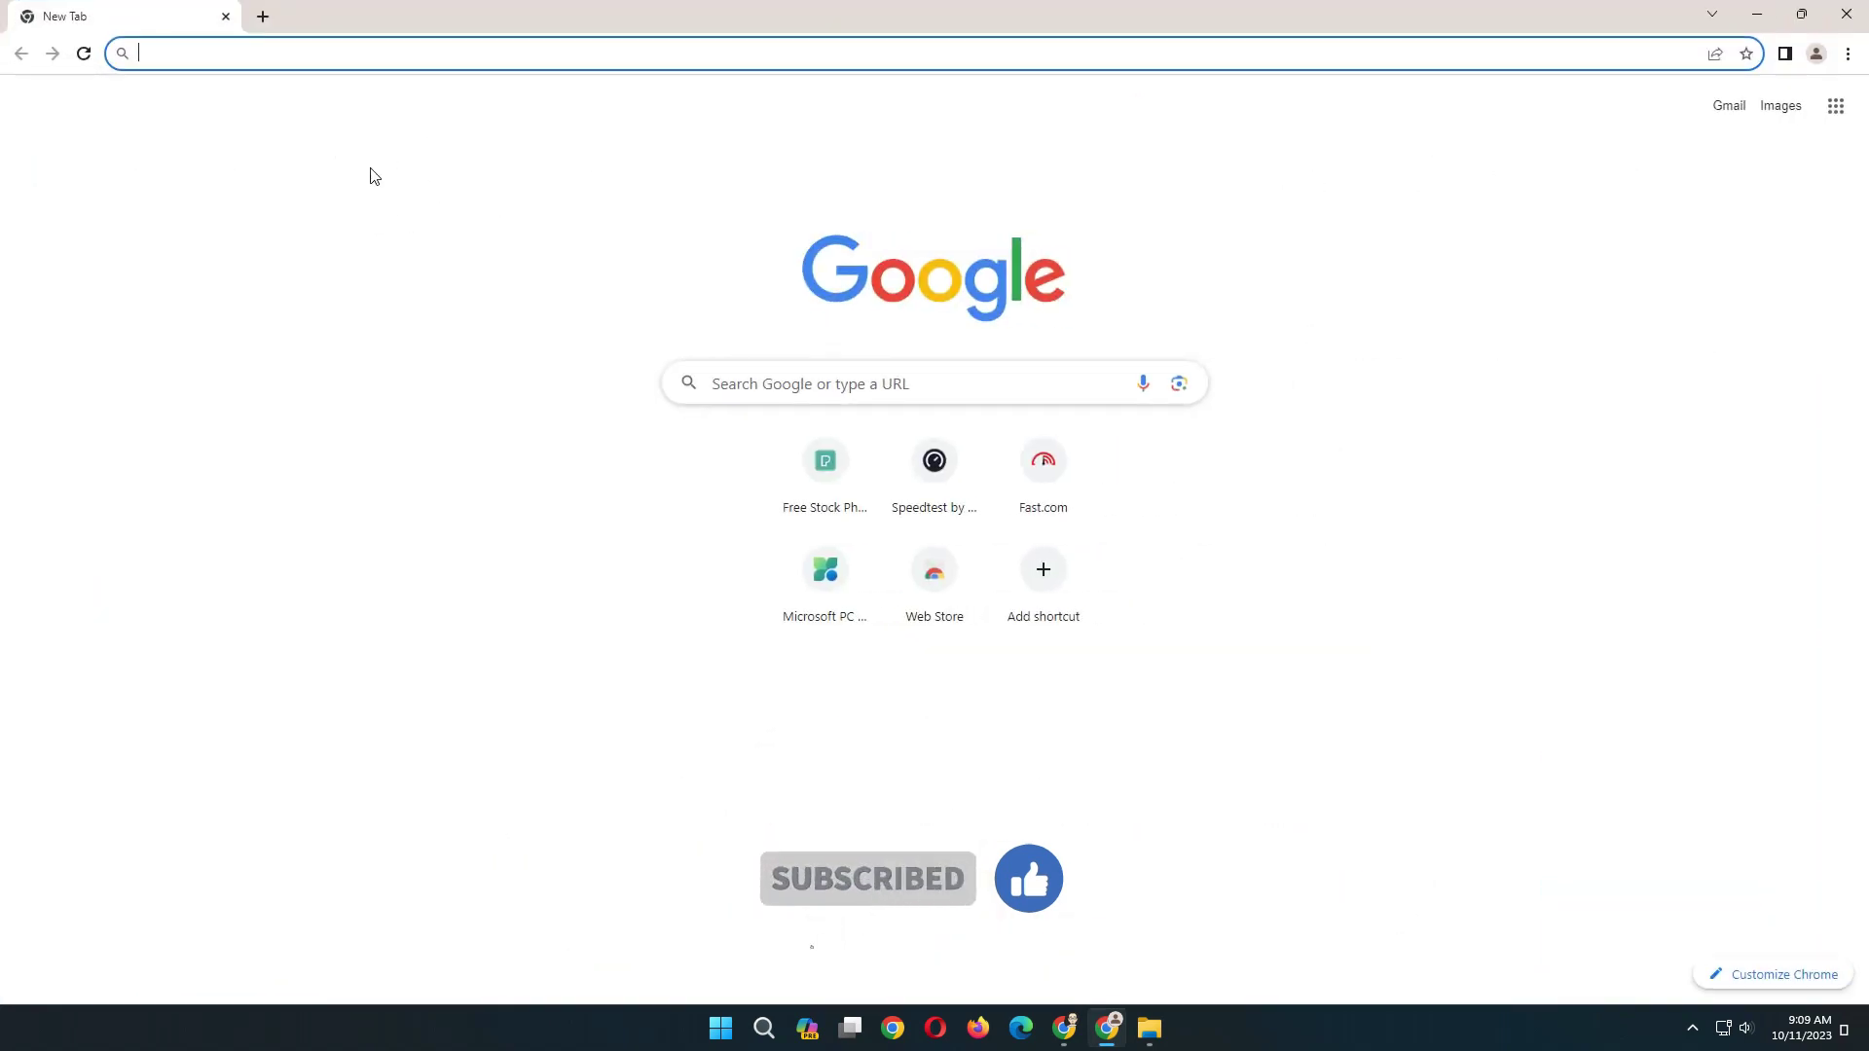
{"action": "left_click", "coordinate": [390, 52]}
{"action": "type", "text": "winodw"}
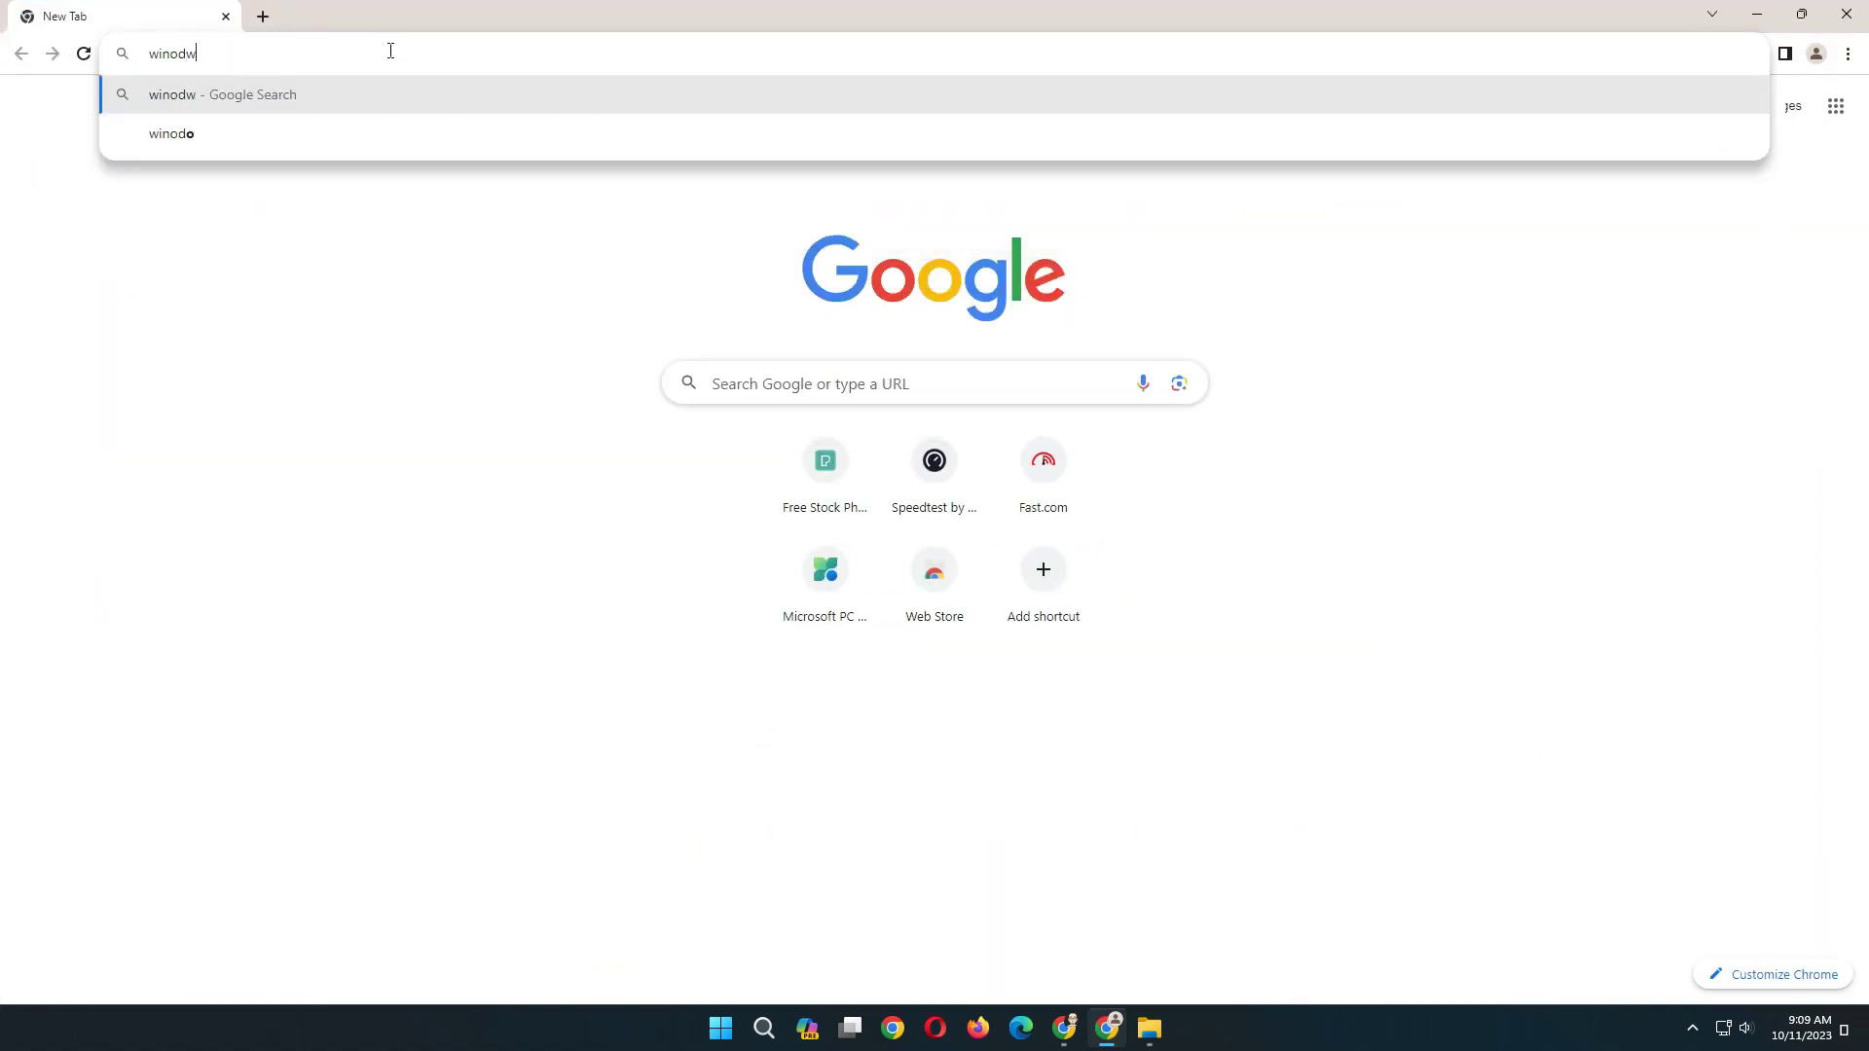
{"action": "key", "text": "BackSpace"}
{"action": "key", "text": "BackSpace"}
{"action": "key", "text": "BackSpace"}
{"action": "type", "text": "dows 1"}
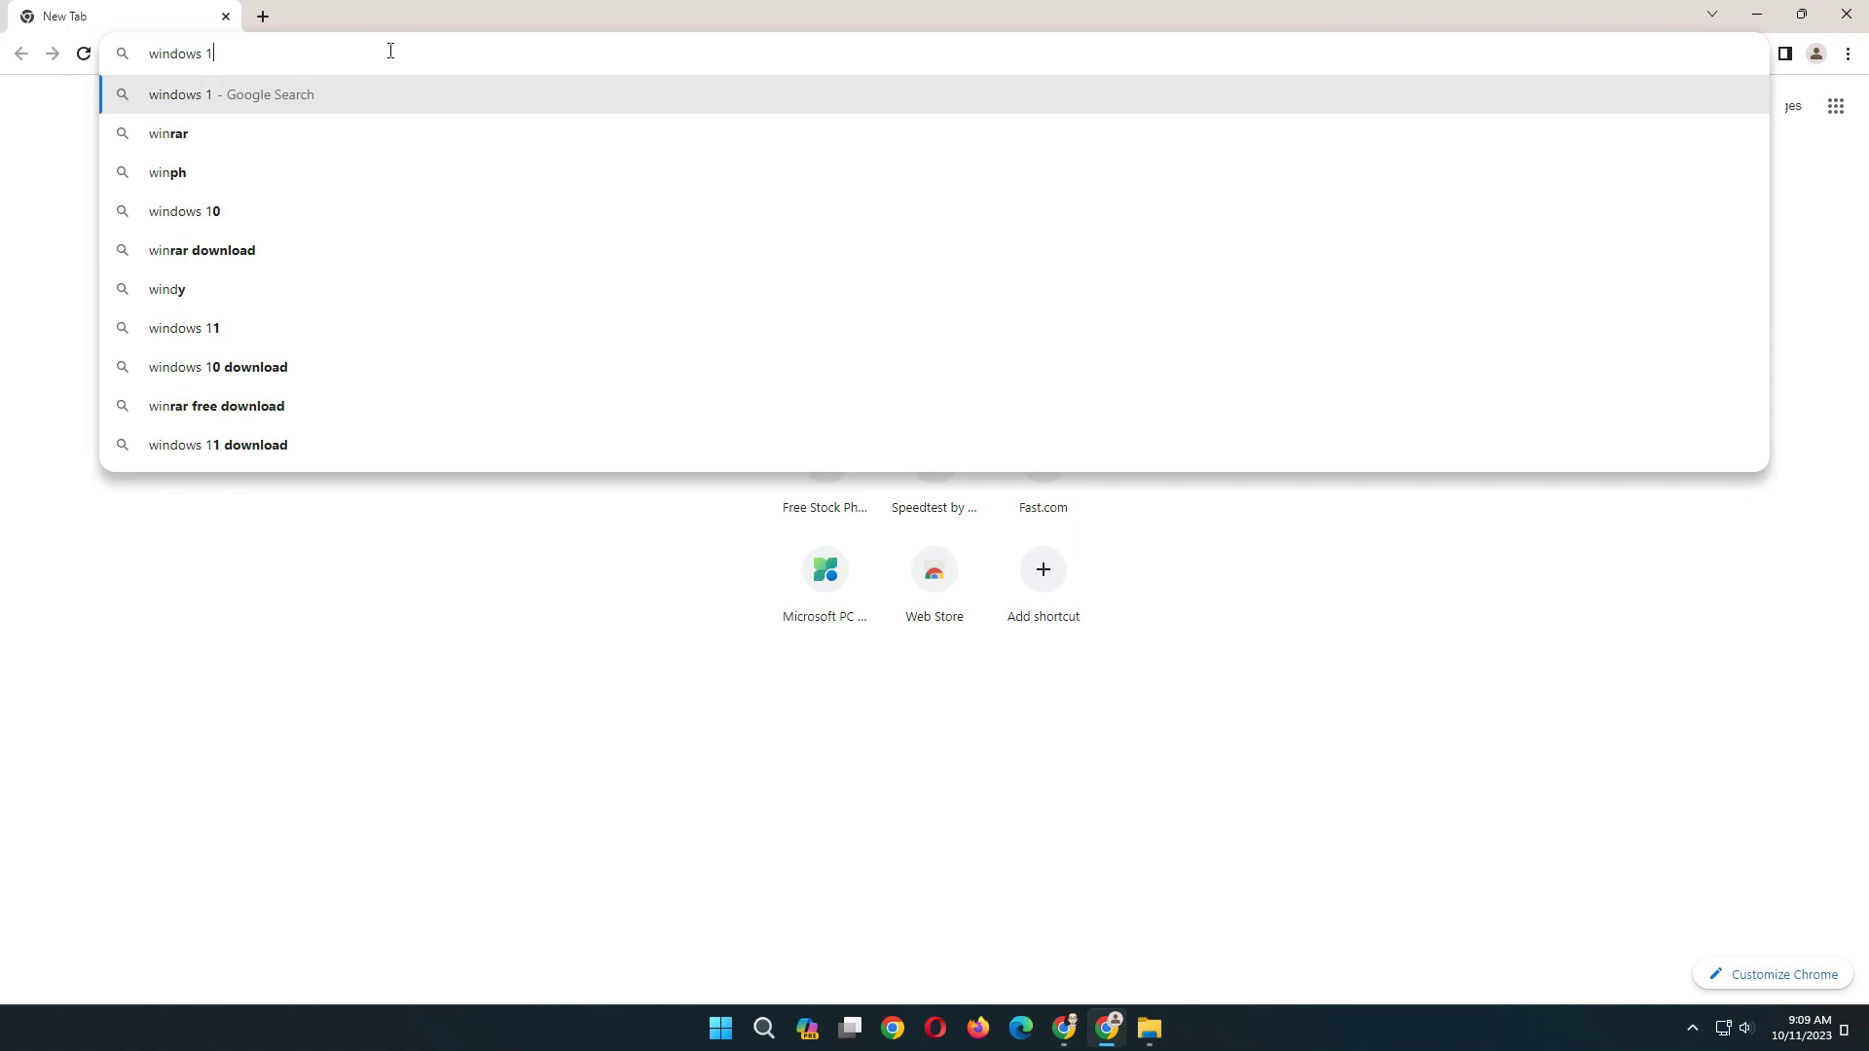
{"action": "type", "text": "1"}
{"action": "key", "text": "Return"}
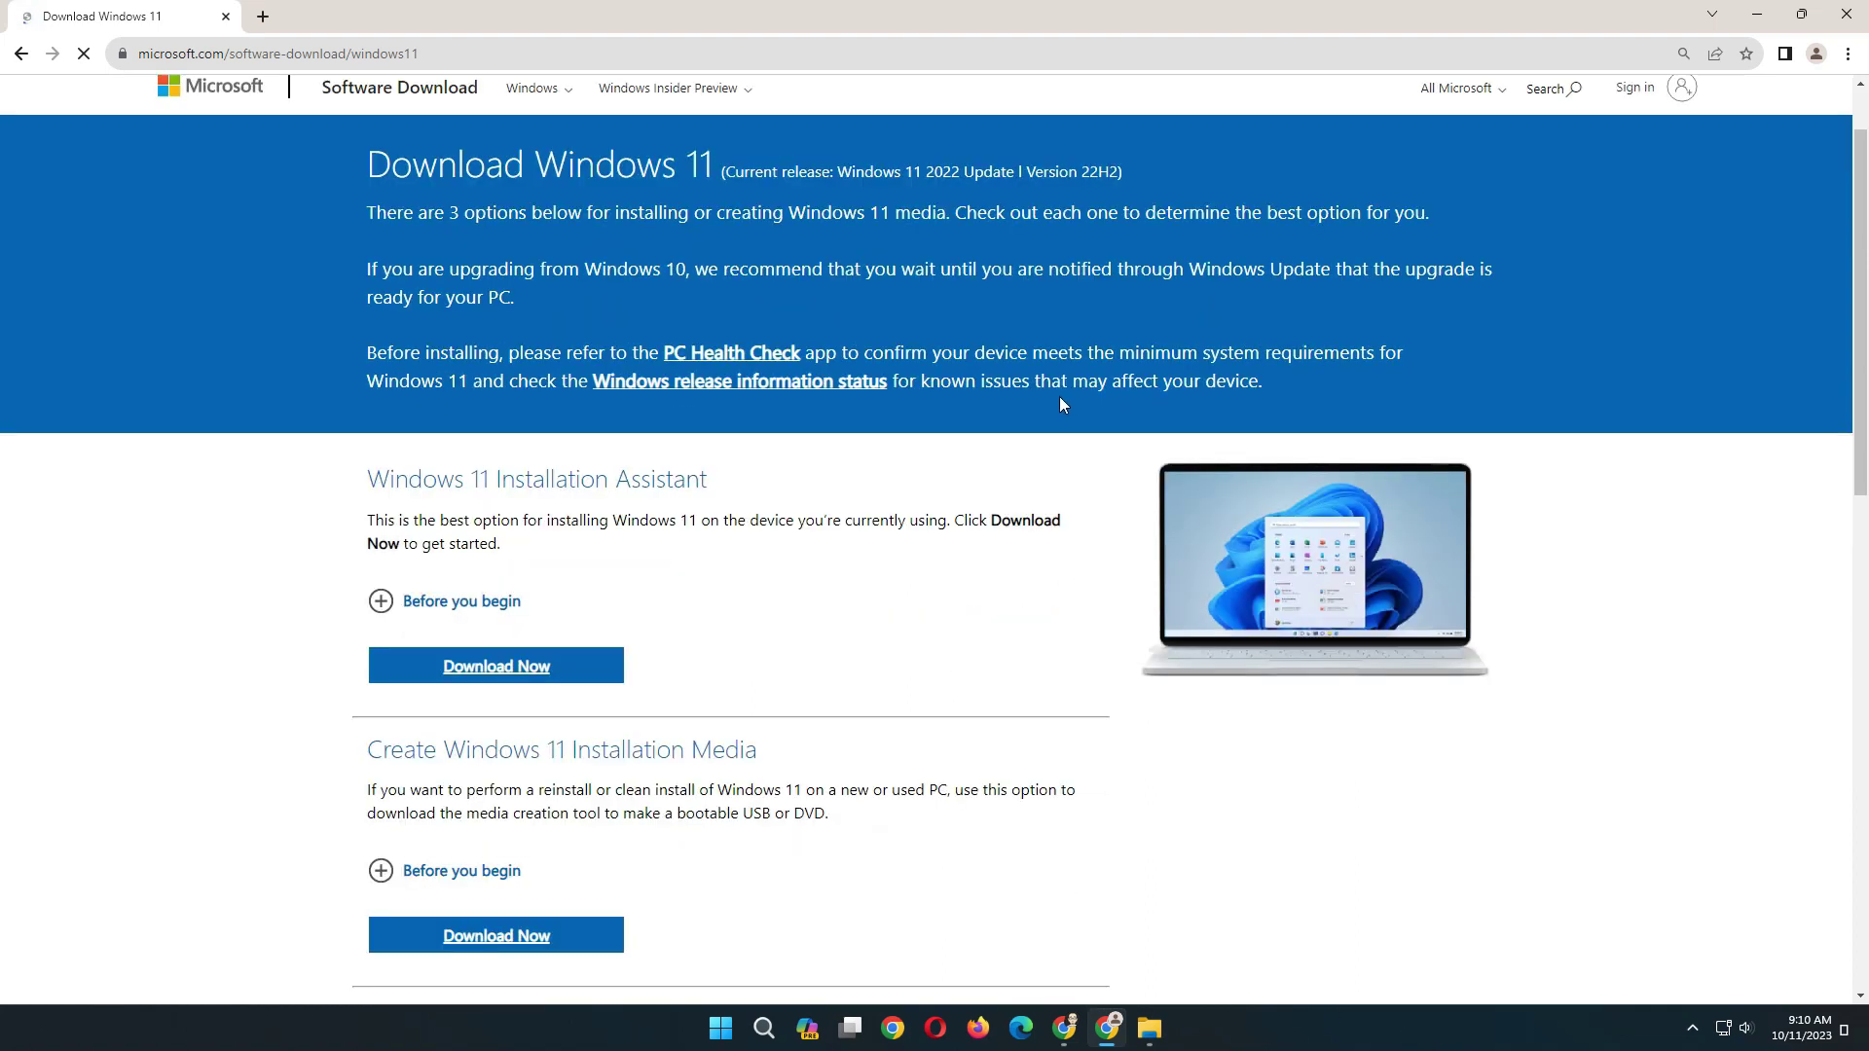
{"action": "scroll", "coordinate": [1055, 404], "scroll_direction": "down", "scroll_amount": 3}
{"action": "scroll", "coordinate": [1059, 402], "scroll_direction": "down", "scroll_amount": 3}
{"action": "scroll", "coordinate": [1063, 405], "scroll_direction": "down", "scroll_amount": 3}
{"action": "scroll", "coordinate": [1063, 404], "scroll_direction": "down", "scroll_amount": 1}
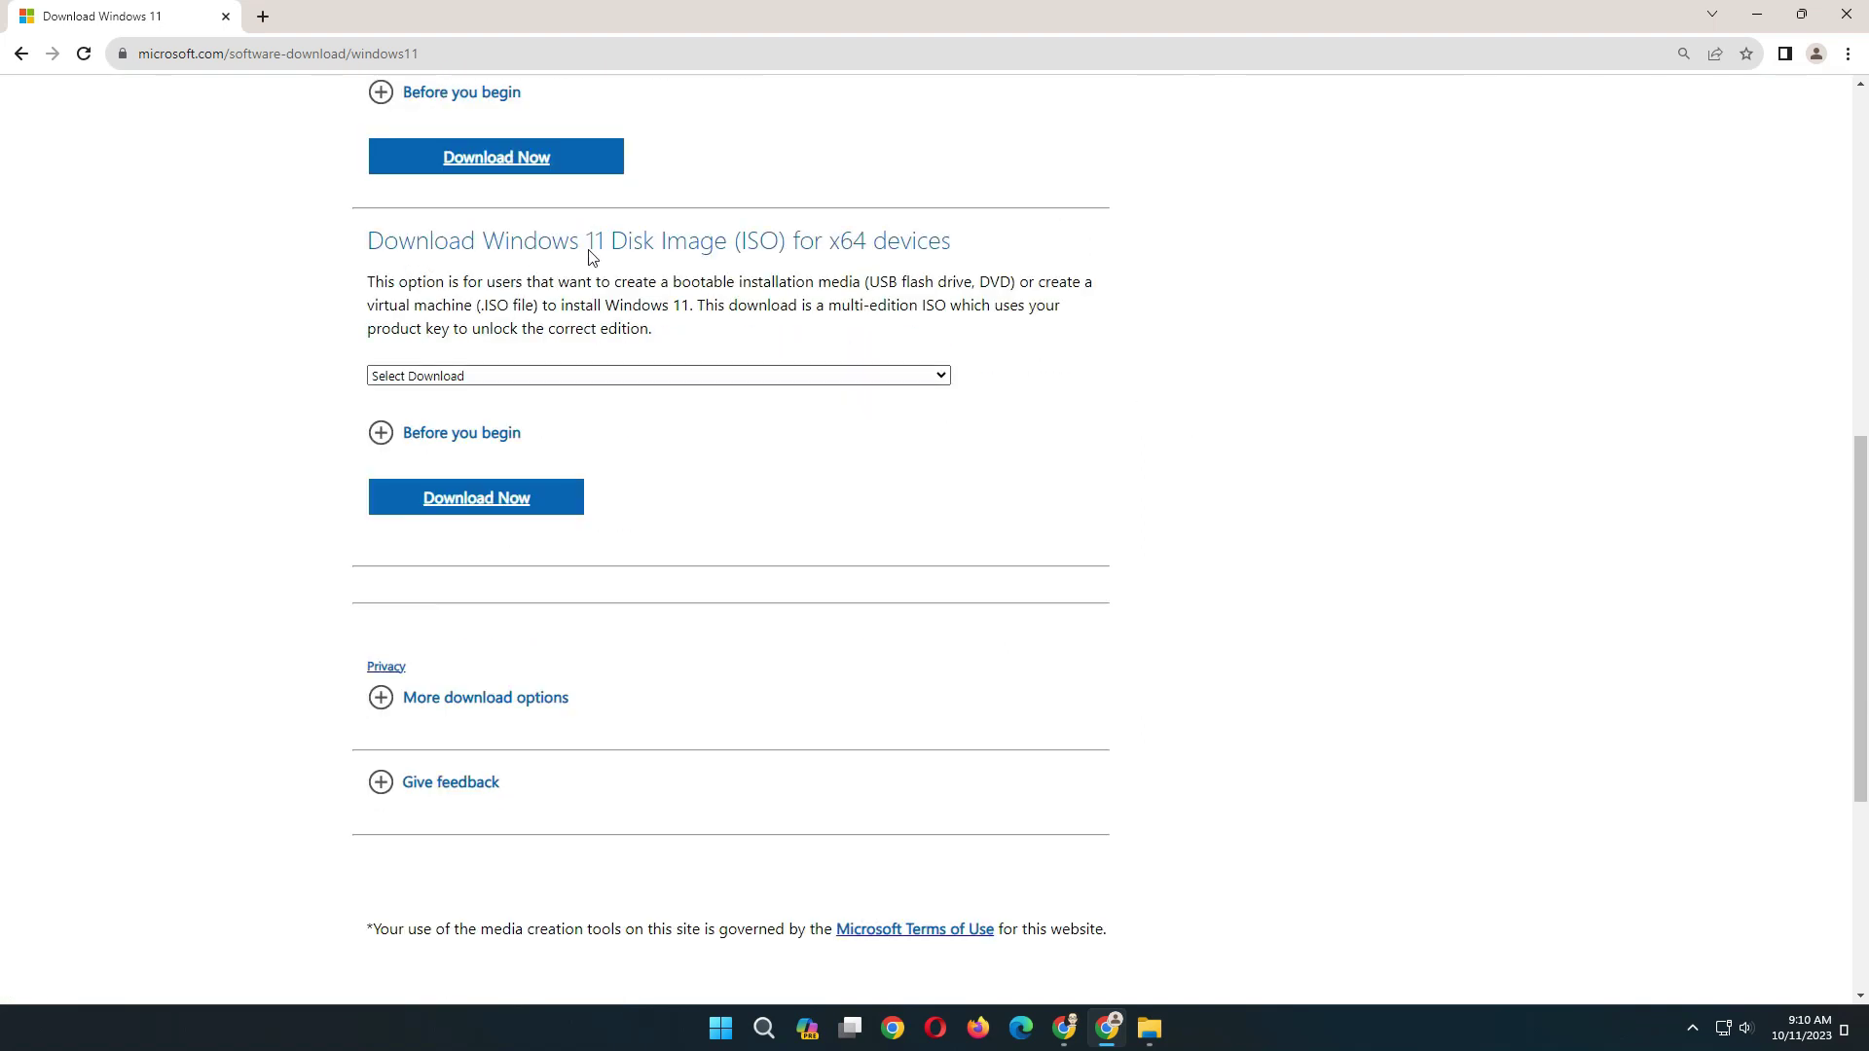
Select the Windows 11 multi-edition ISO for x64 devices and submit it for download
{"action": "left_click", "coordinate": [759, 380]}
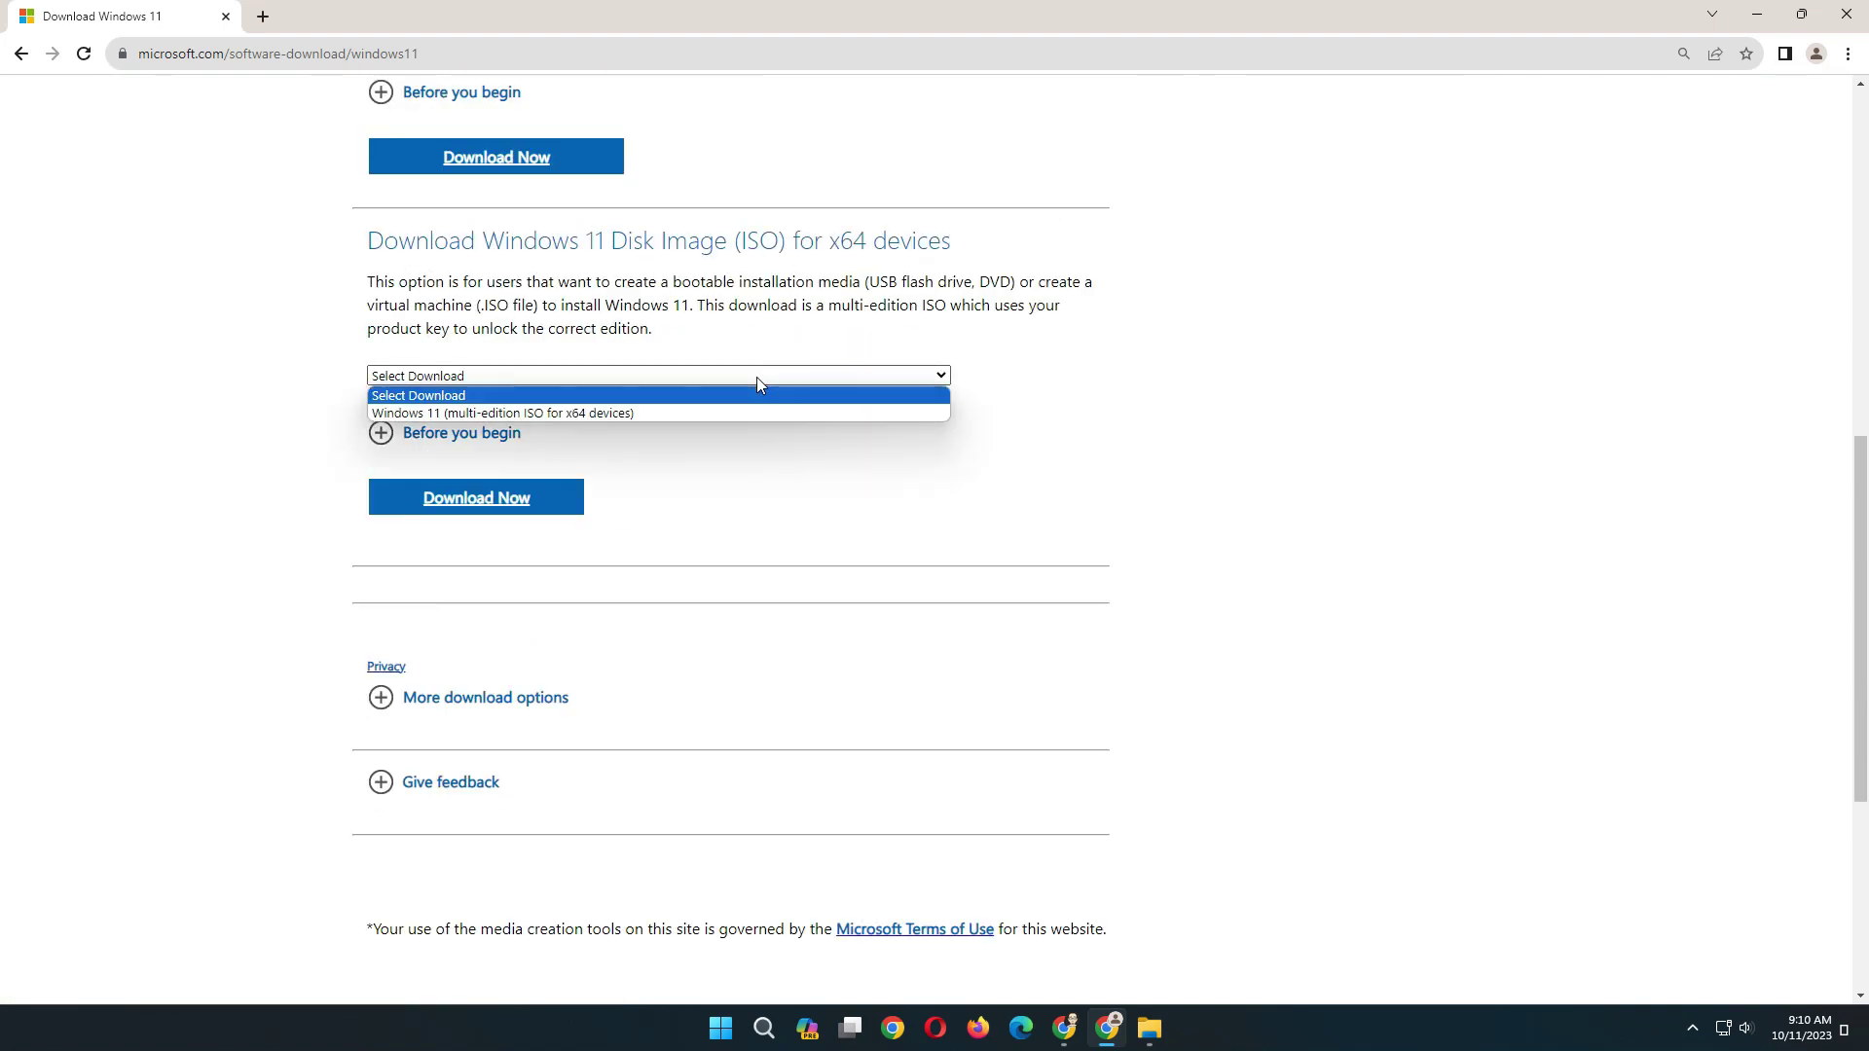
{"action": "left_click", "coordinate": [639, 414]}
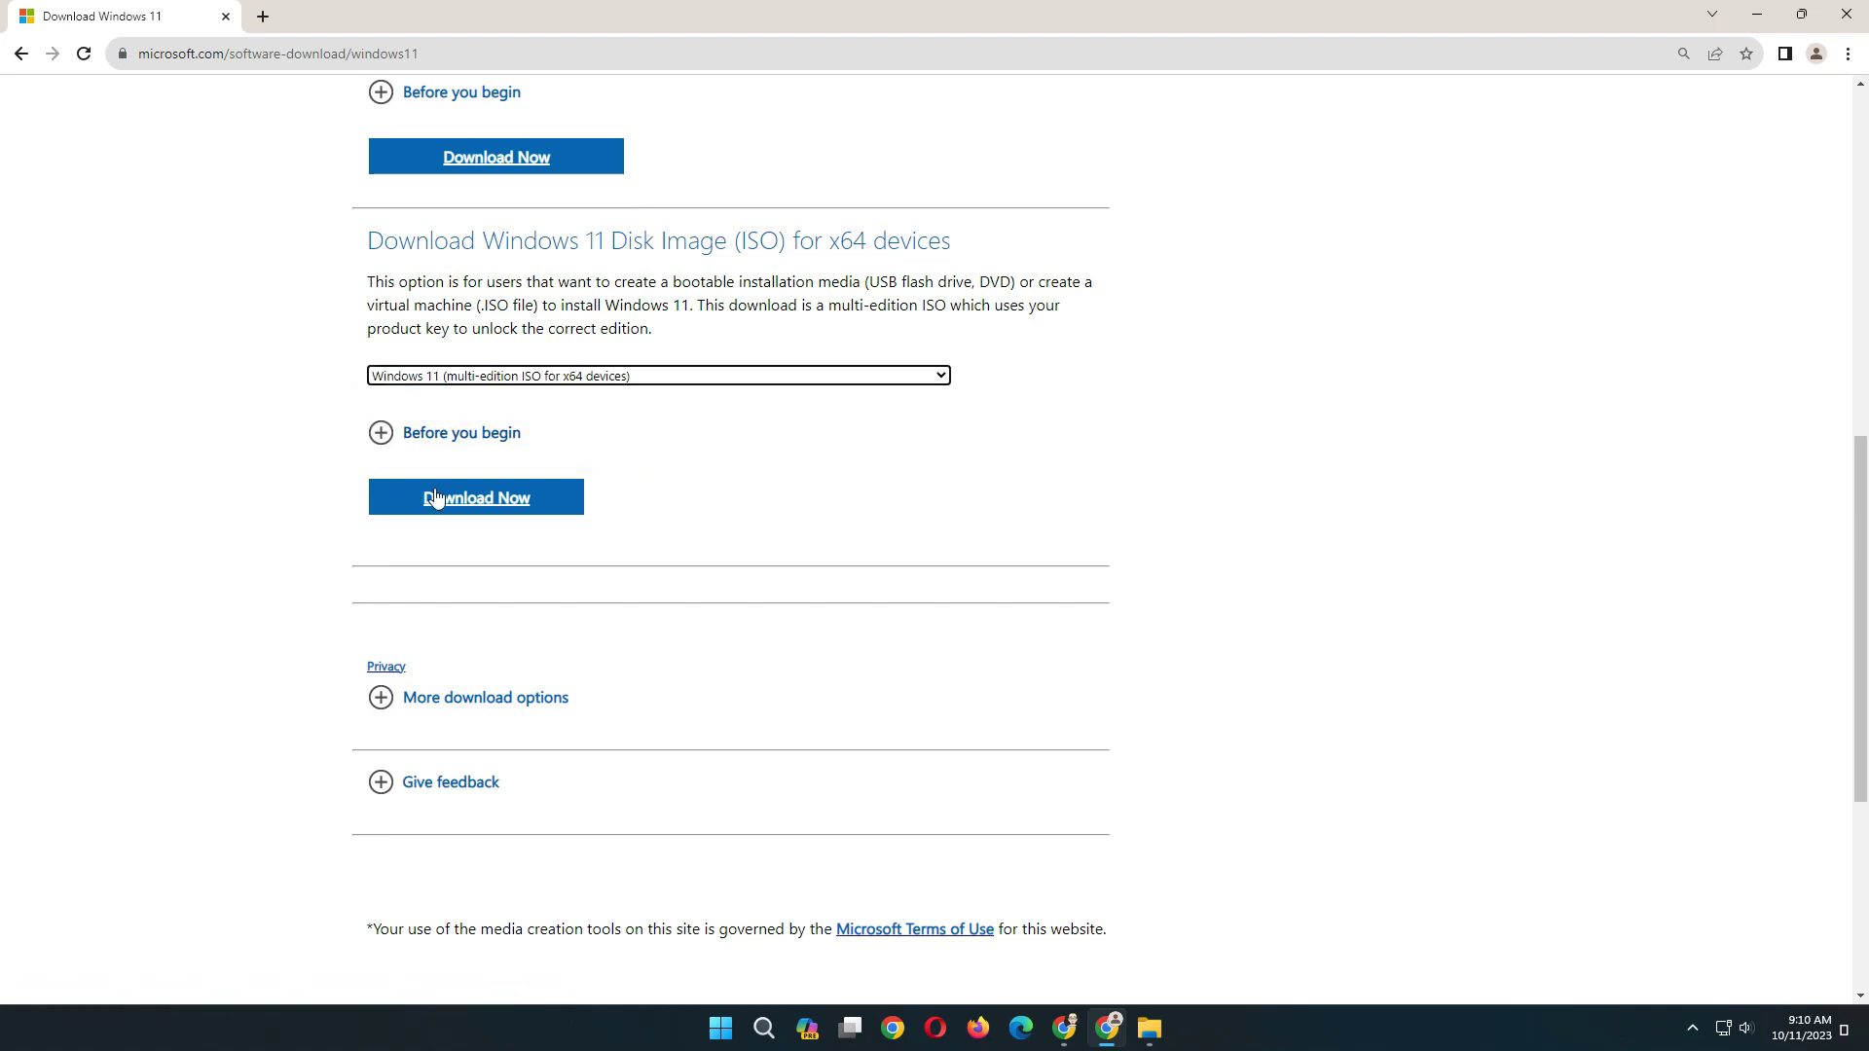
{"action": "left_click", "coordinate": [482, 502]}
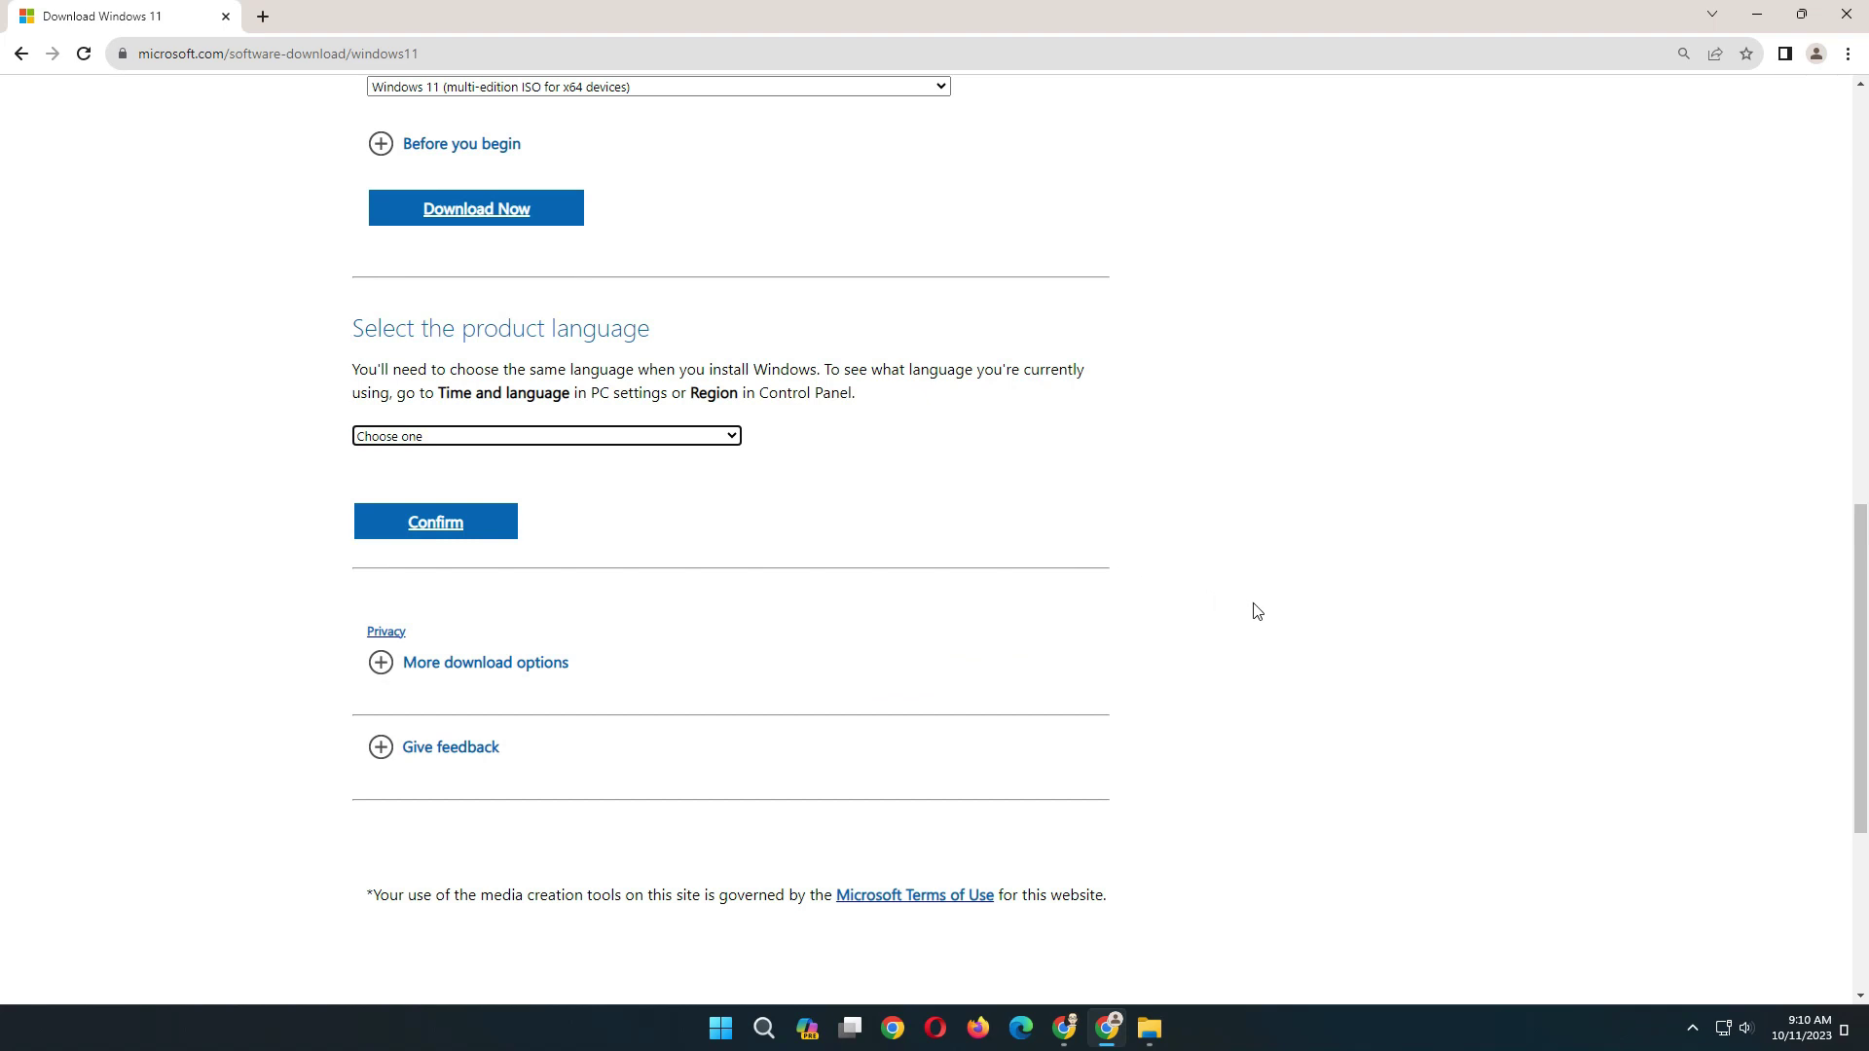
Choose English (United States) as the product language and confirm it
{"action": "left_click", "coordinate": [693, 441]}
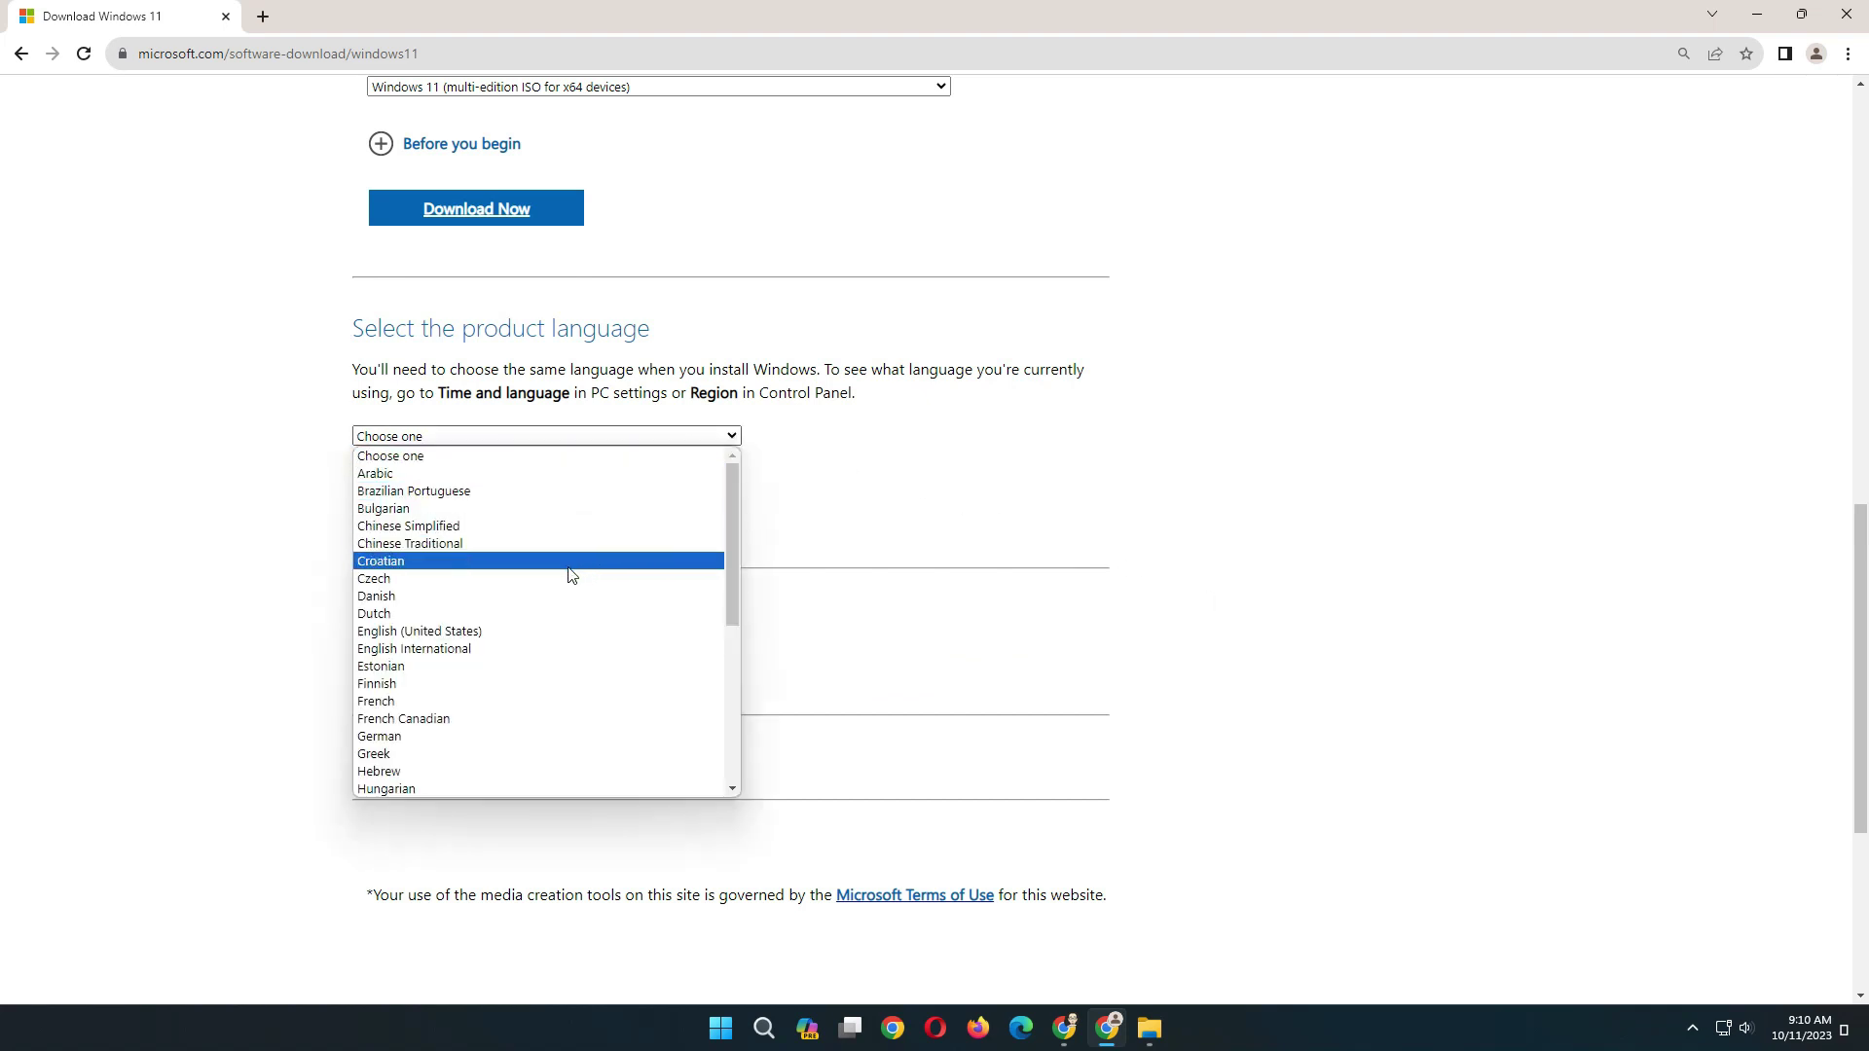
{"action": "left_click", "coordinate": [544, 632]}
{"action": "left_click", "coordinate": [439, 526]}
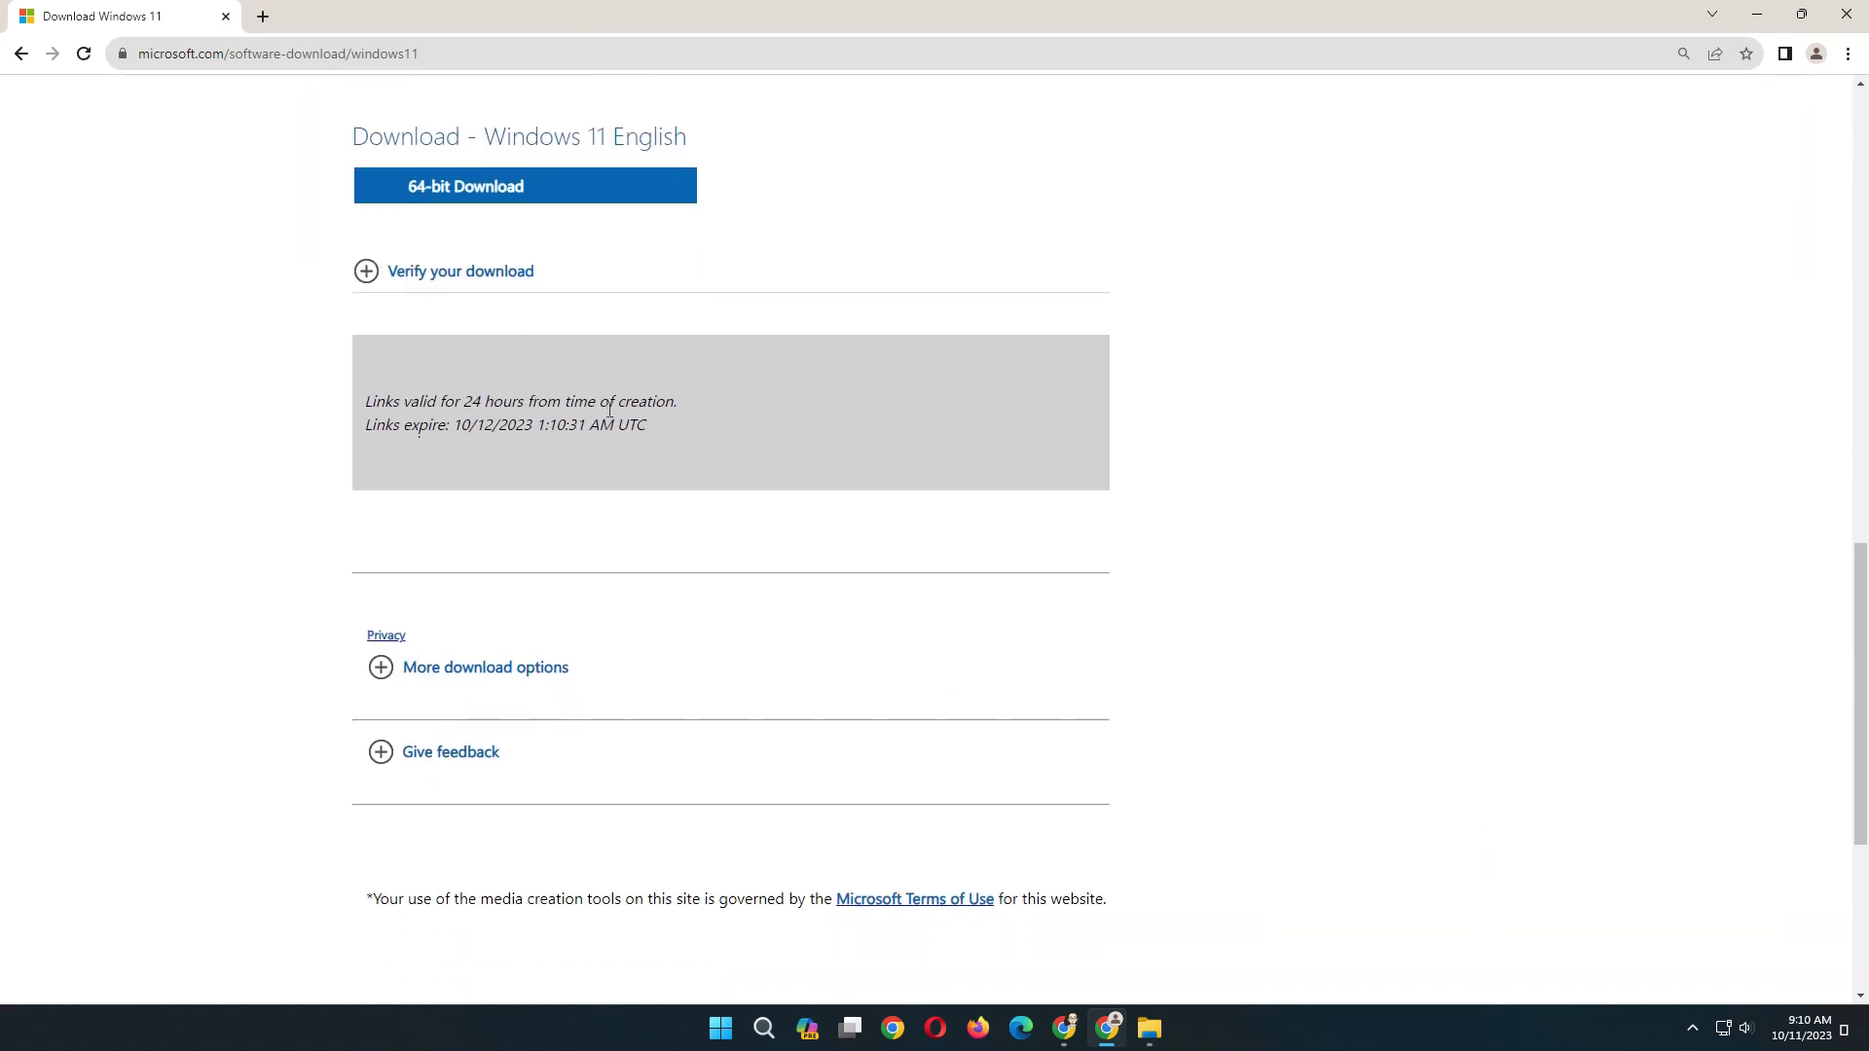
Review the verification hashes, then start the 64-bit Windows 11 English ISO download
{"action": "left_click", "coordinate": [366, 276]}
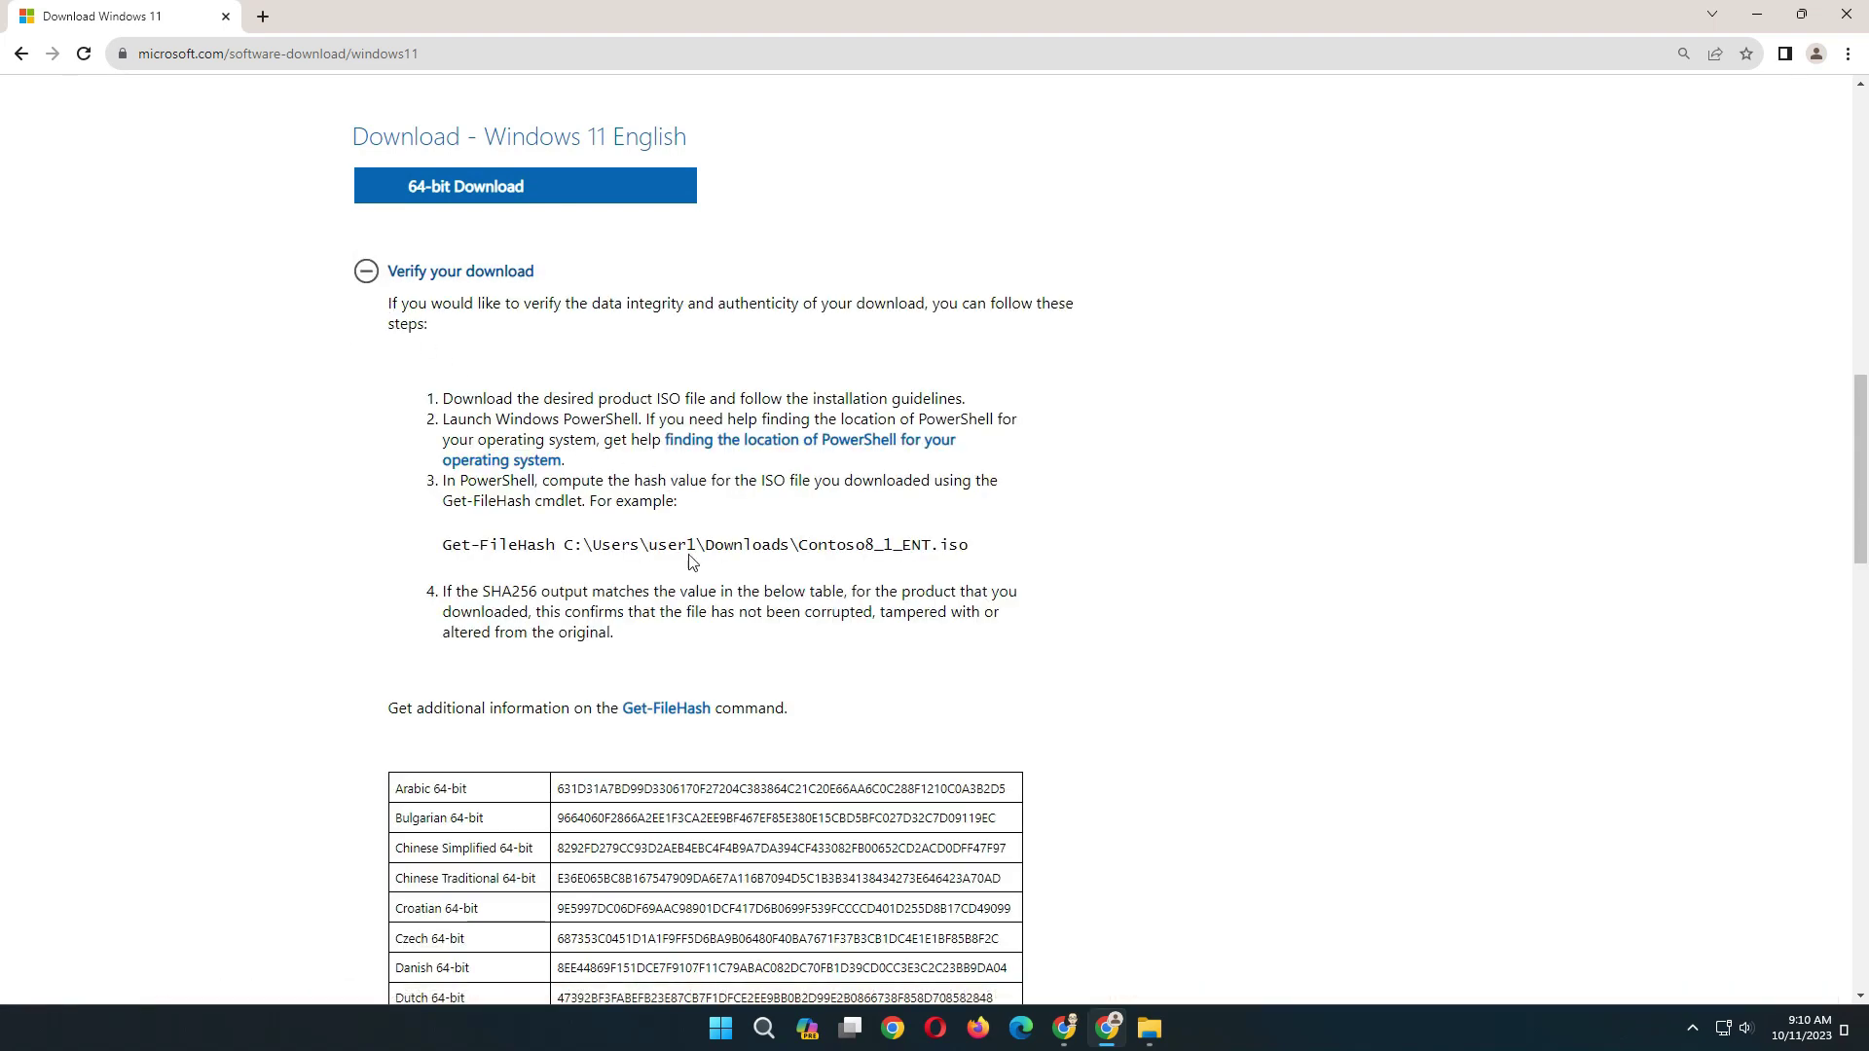
{"action": "scroll", "coordinate": [692, 564], "scroll_direction": "down", "scroll_amount": 3}
{"action": "scroll", "coordinate": [693, 565], "scroll_direction": "down", "scroll_amount": 2}
{"action": "scroll", "coordinate": [692, 565], "scroll_direction": "down", "scroll_amount": 4}
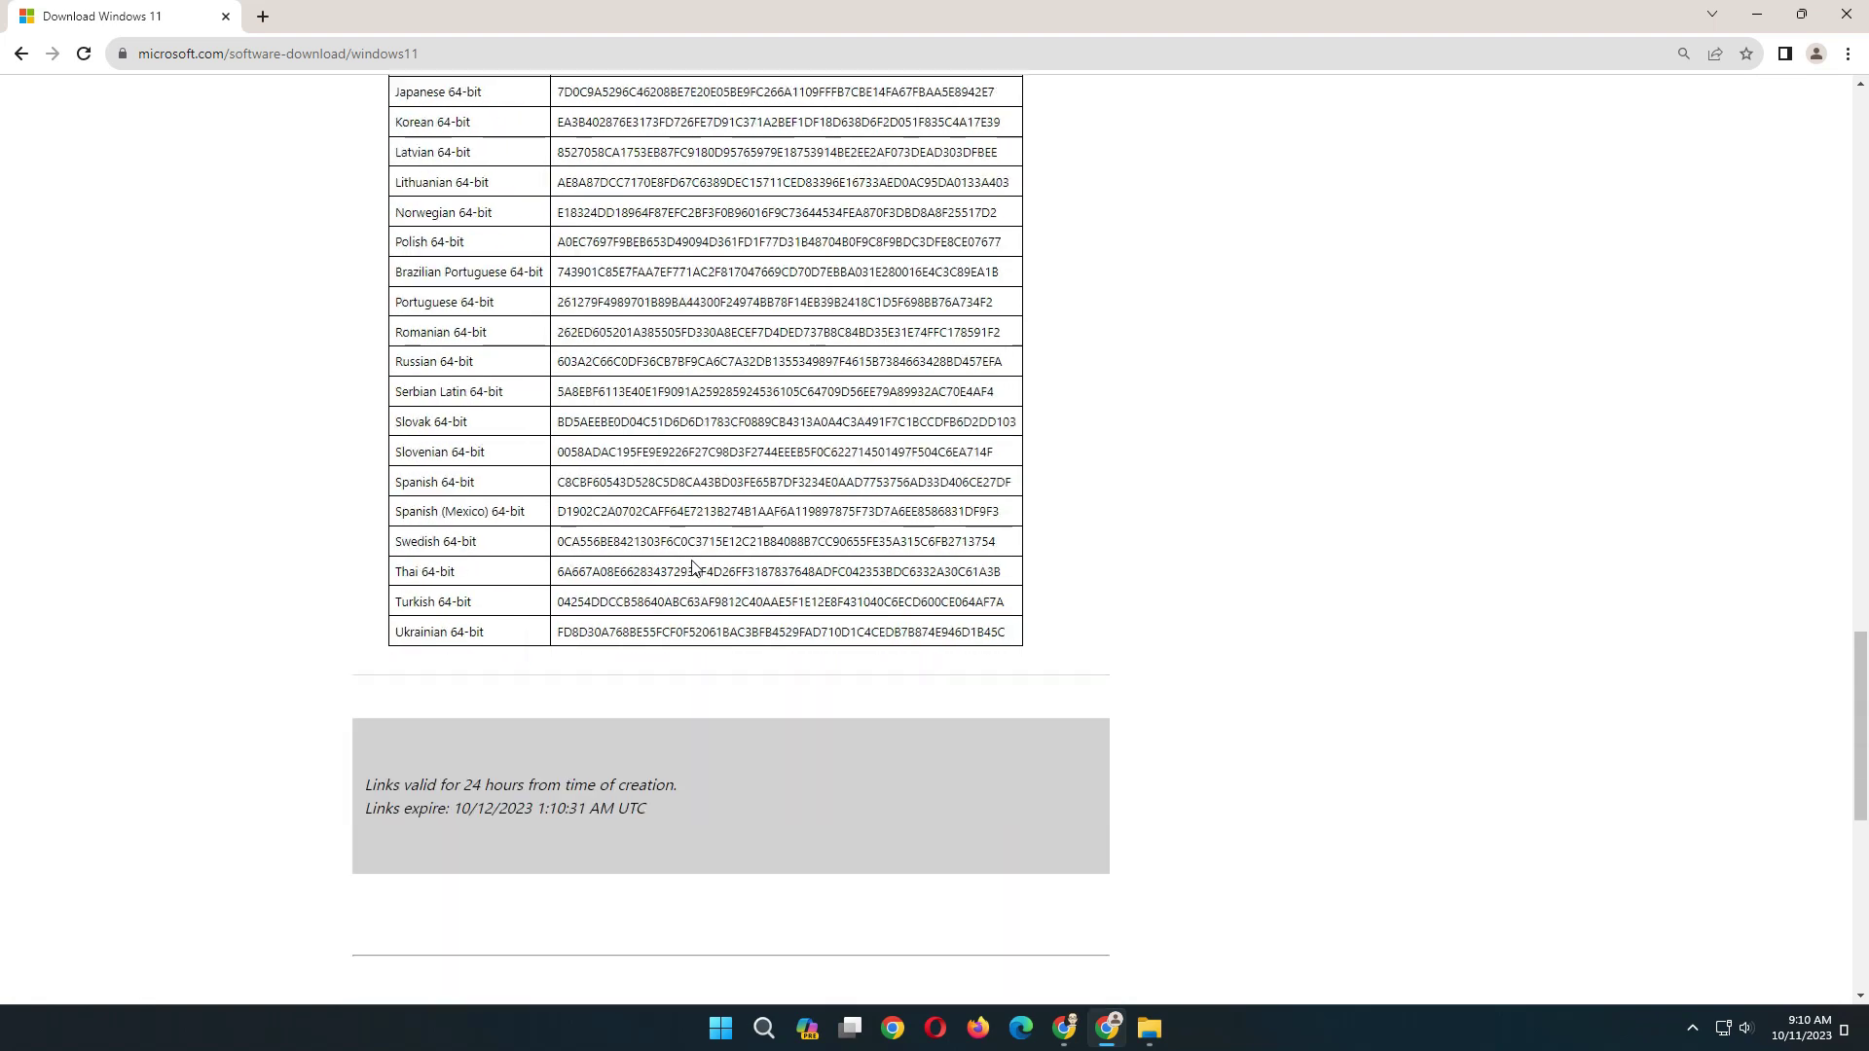
{"action": "scroll", "coordinate": [692, 565], "scroll_direction": "down", "scroll_amount": 1}
{"action": "scroll", "coordinate": [693, 568], "scroll_direction": "down", "scroll_amount": 1}
{"action": "scroll", "coordinate": [693, 567], "scroll_direction": "up", "scroll_amount": 1}
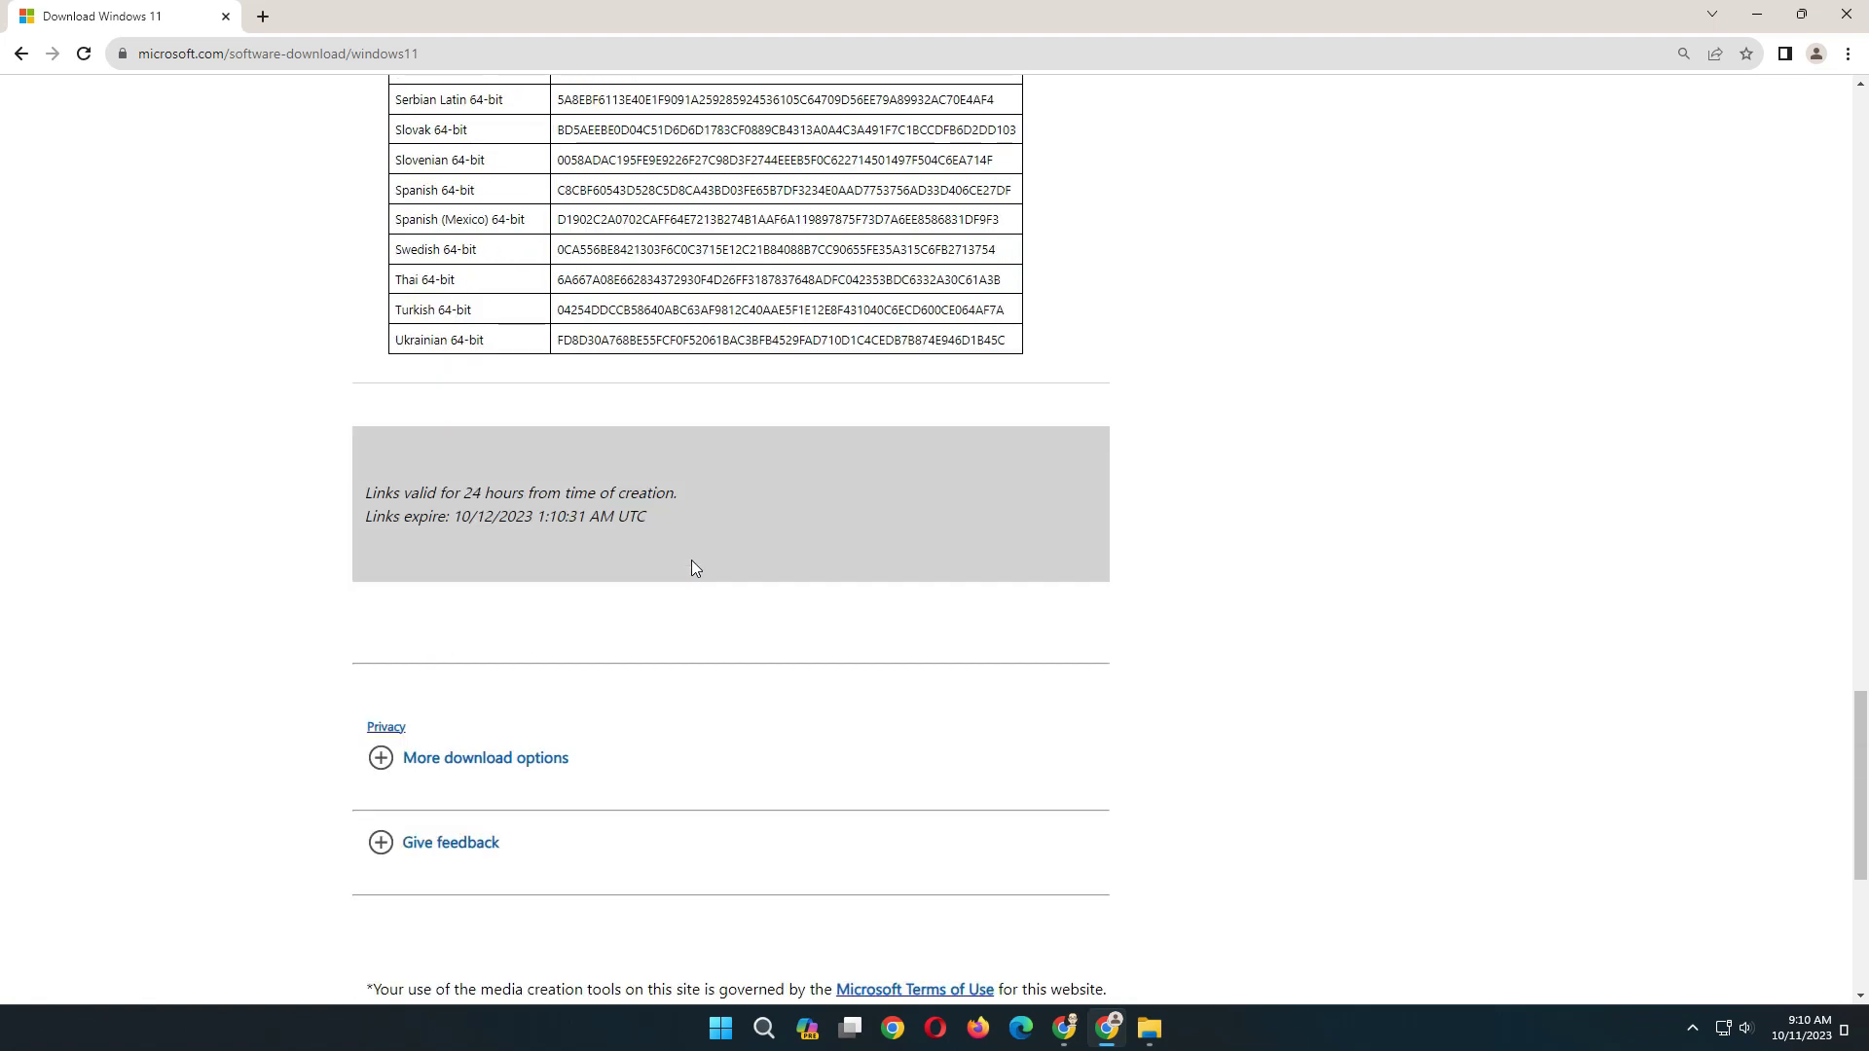
{"action": "scroll", "coordinate": [692, 567], "scroll_direction": "up", "scroll_amount": 3}
{"action": "scroll", "coordinate": [692, 566], "scroll_direction": "up", "scroll_amount": 2}
{"action": "scroll", "coordinate": [692, 566], "scroll_direction": "up", "scroll_amount": 5}
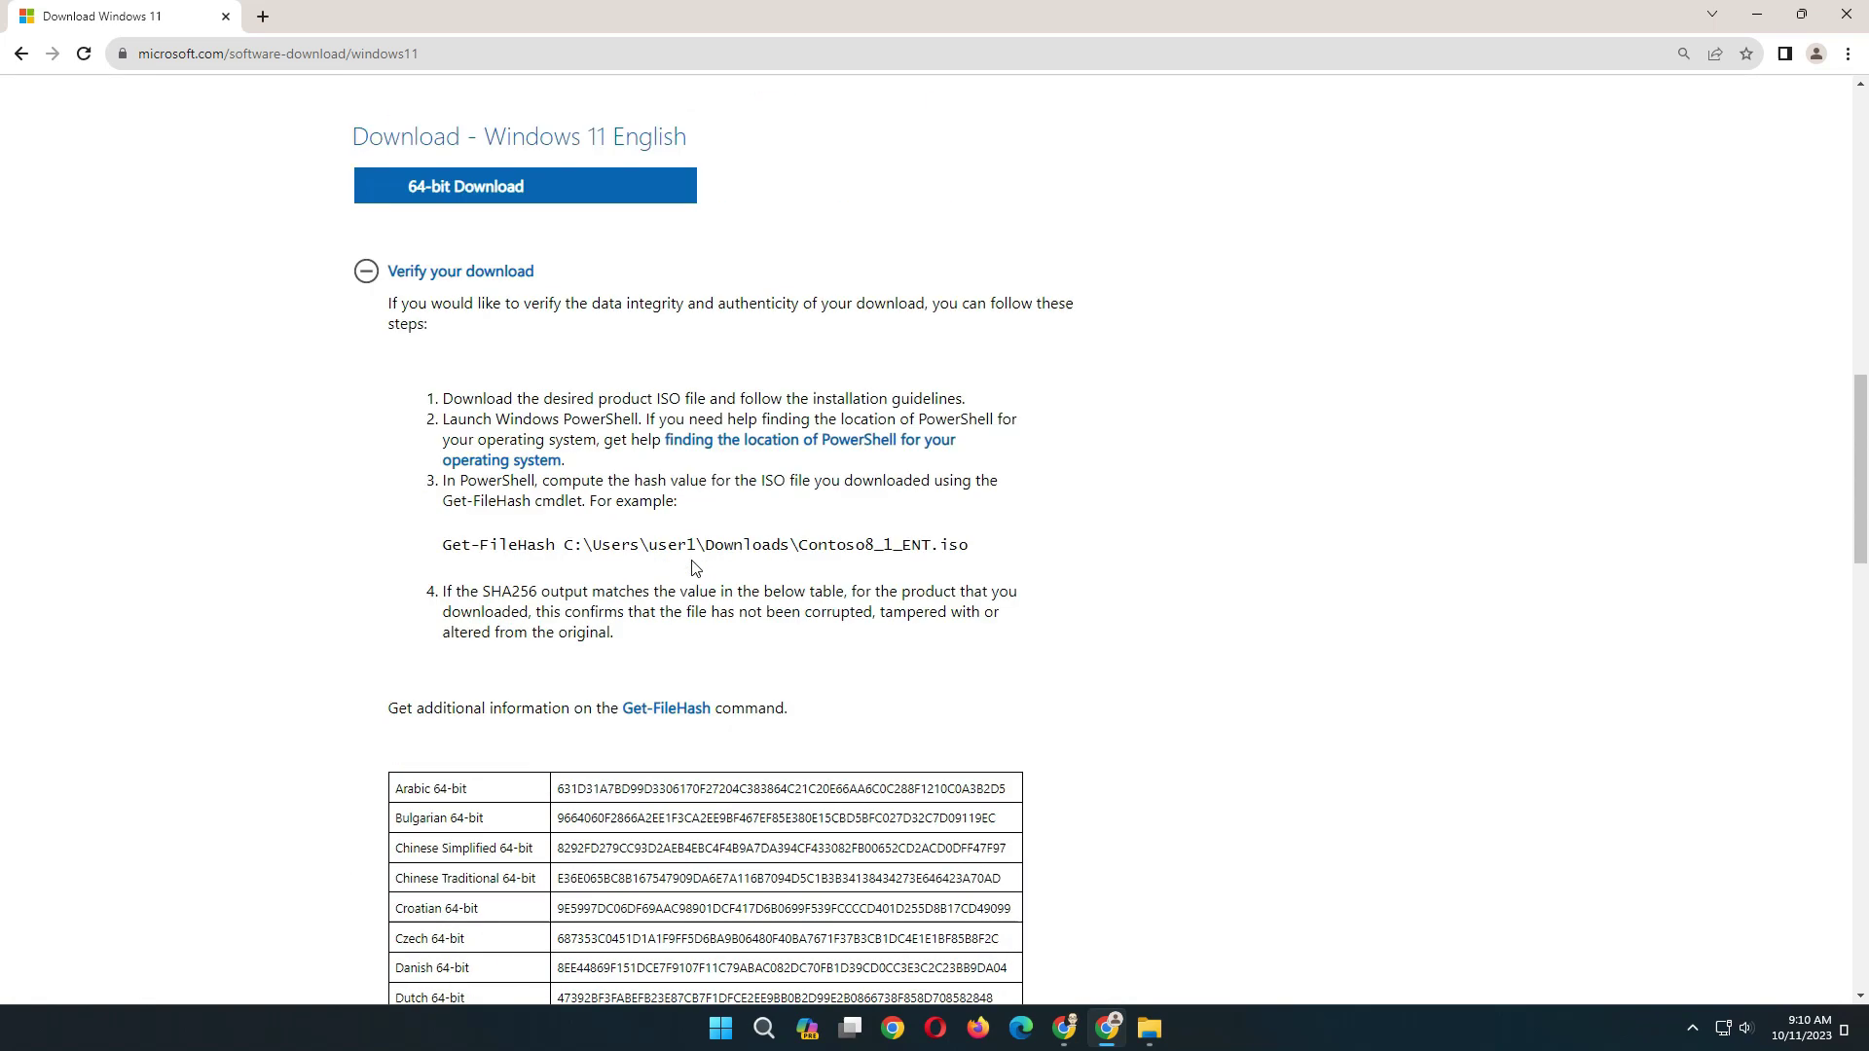
{"action": "left_click", "coordinate": [376, 383]}
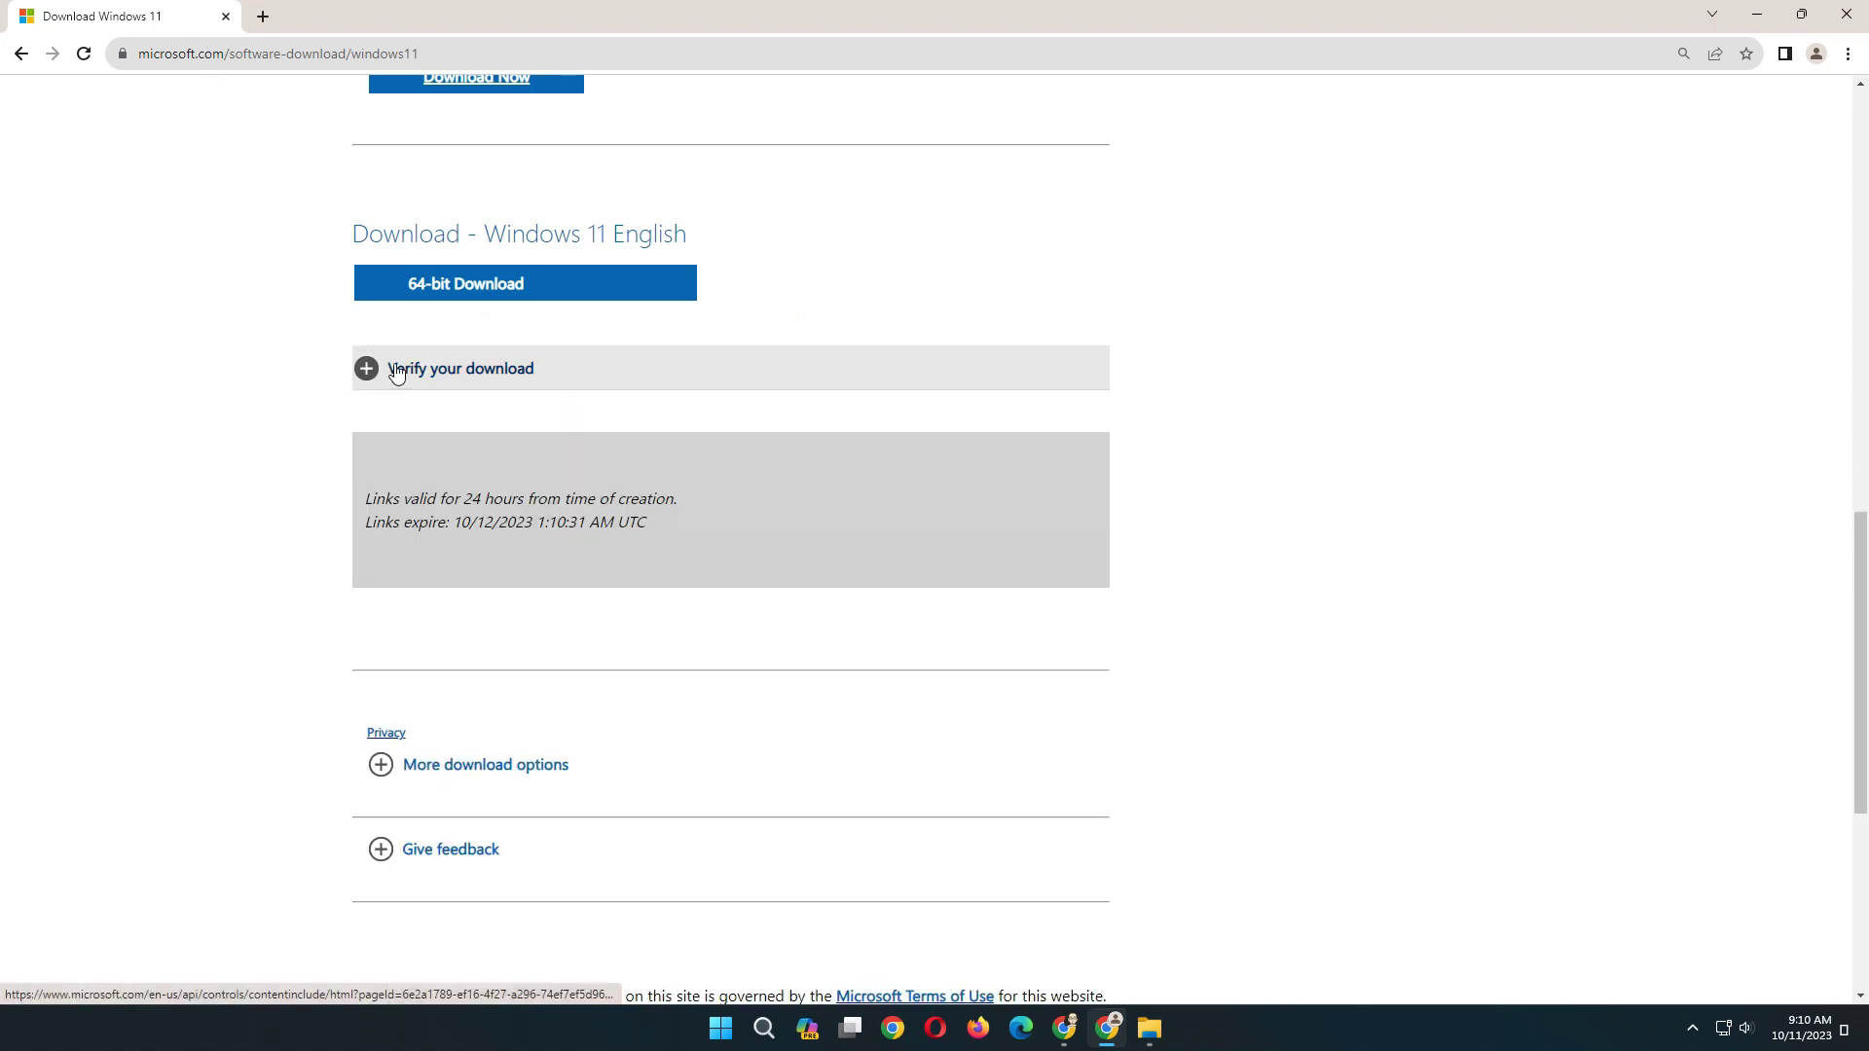
{"action": "left_click", "coordinate": [523, 293]}
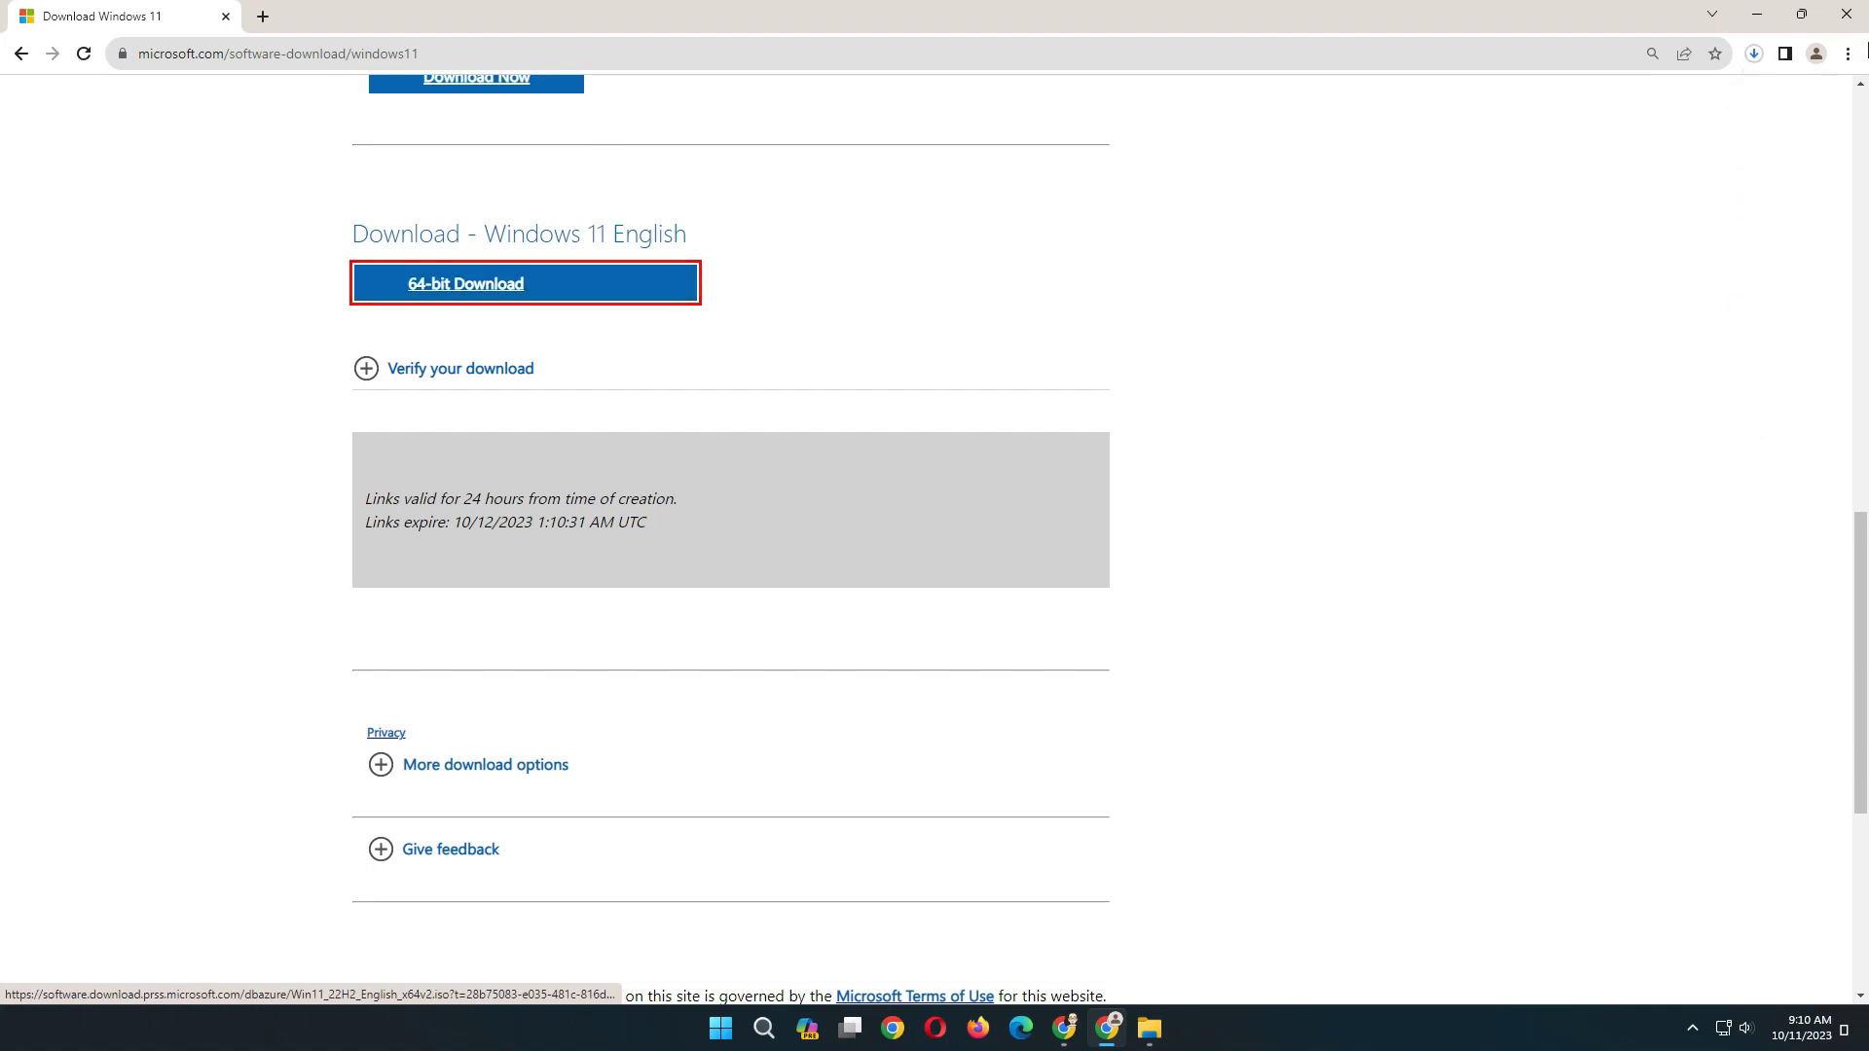
{"action": "left_click", "coordinate": [1848, 54]}
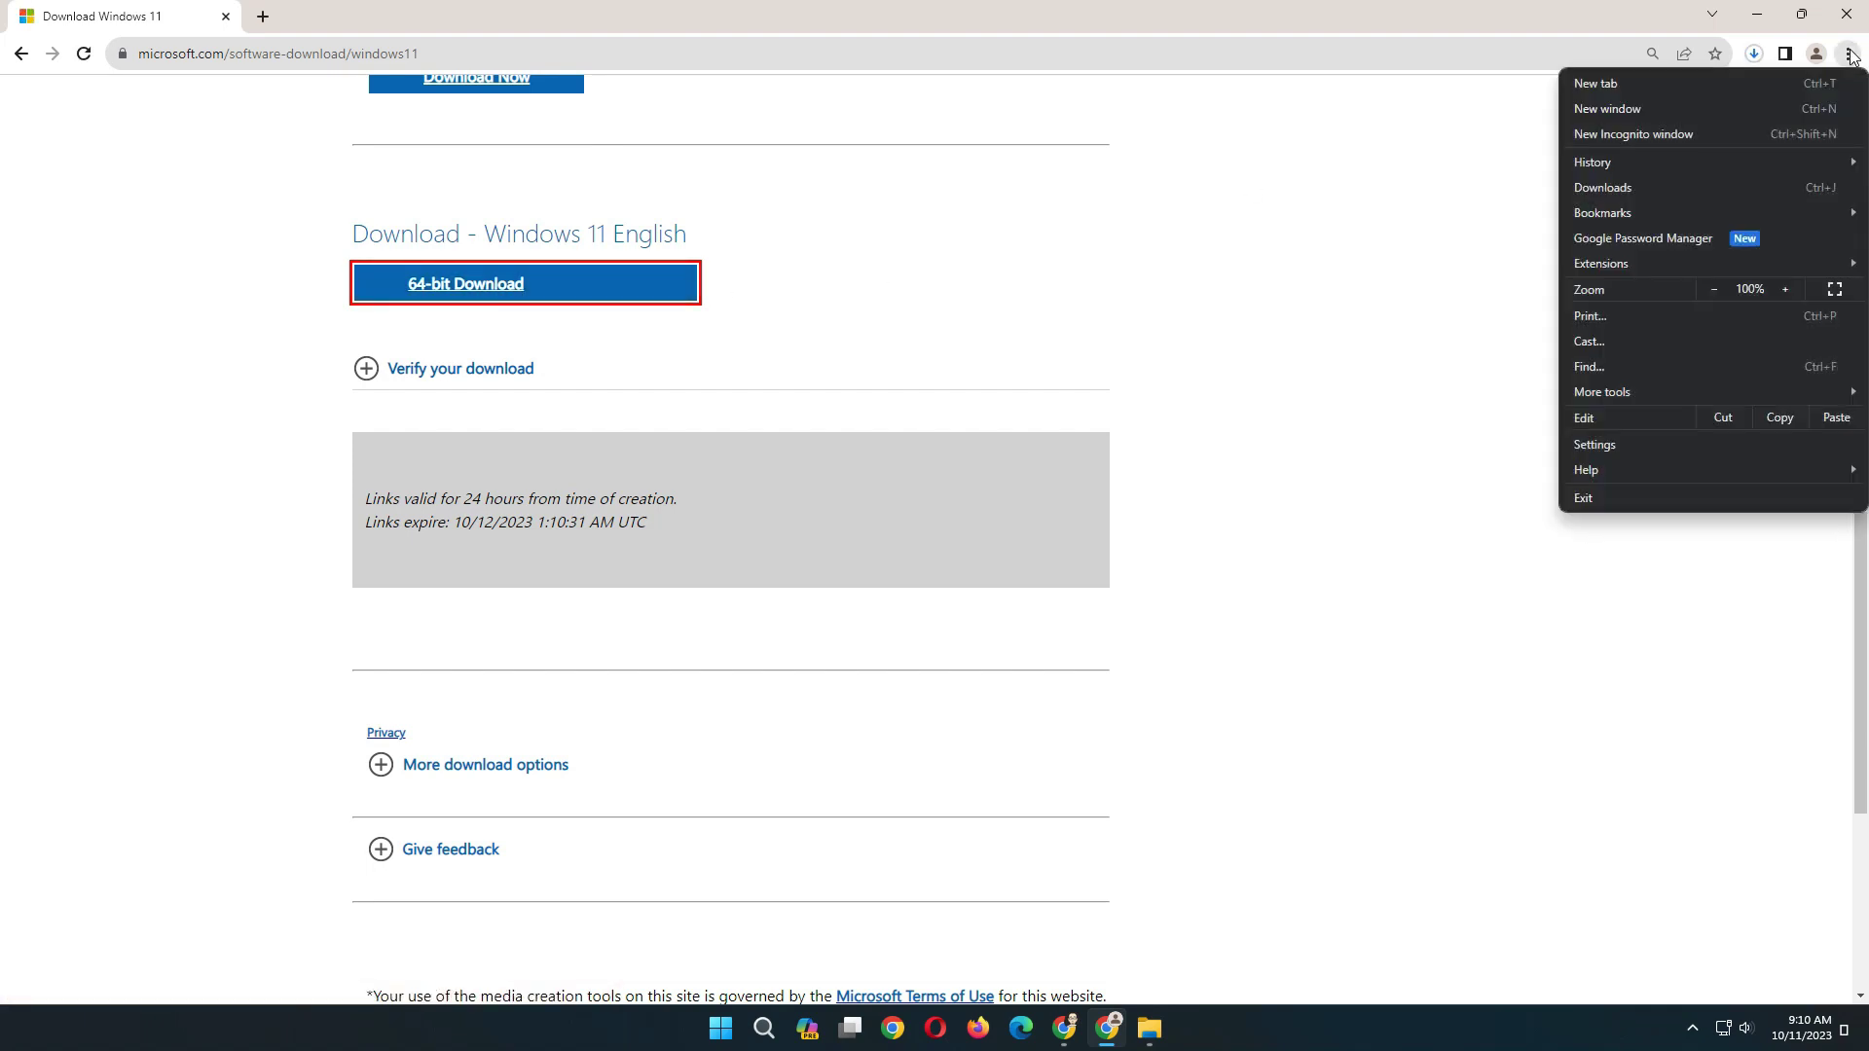
Show Chrome's Downloads page and clear all older entries from it
{"action": "left_click", "coordinate": [1746, 186]}
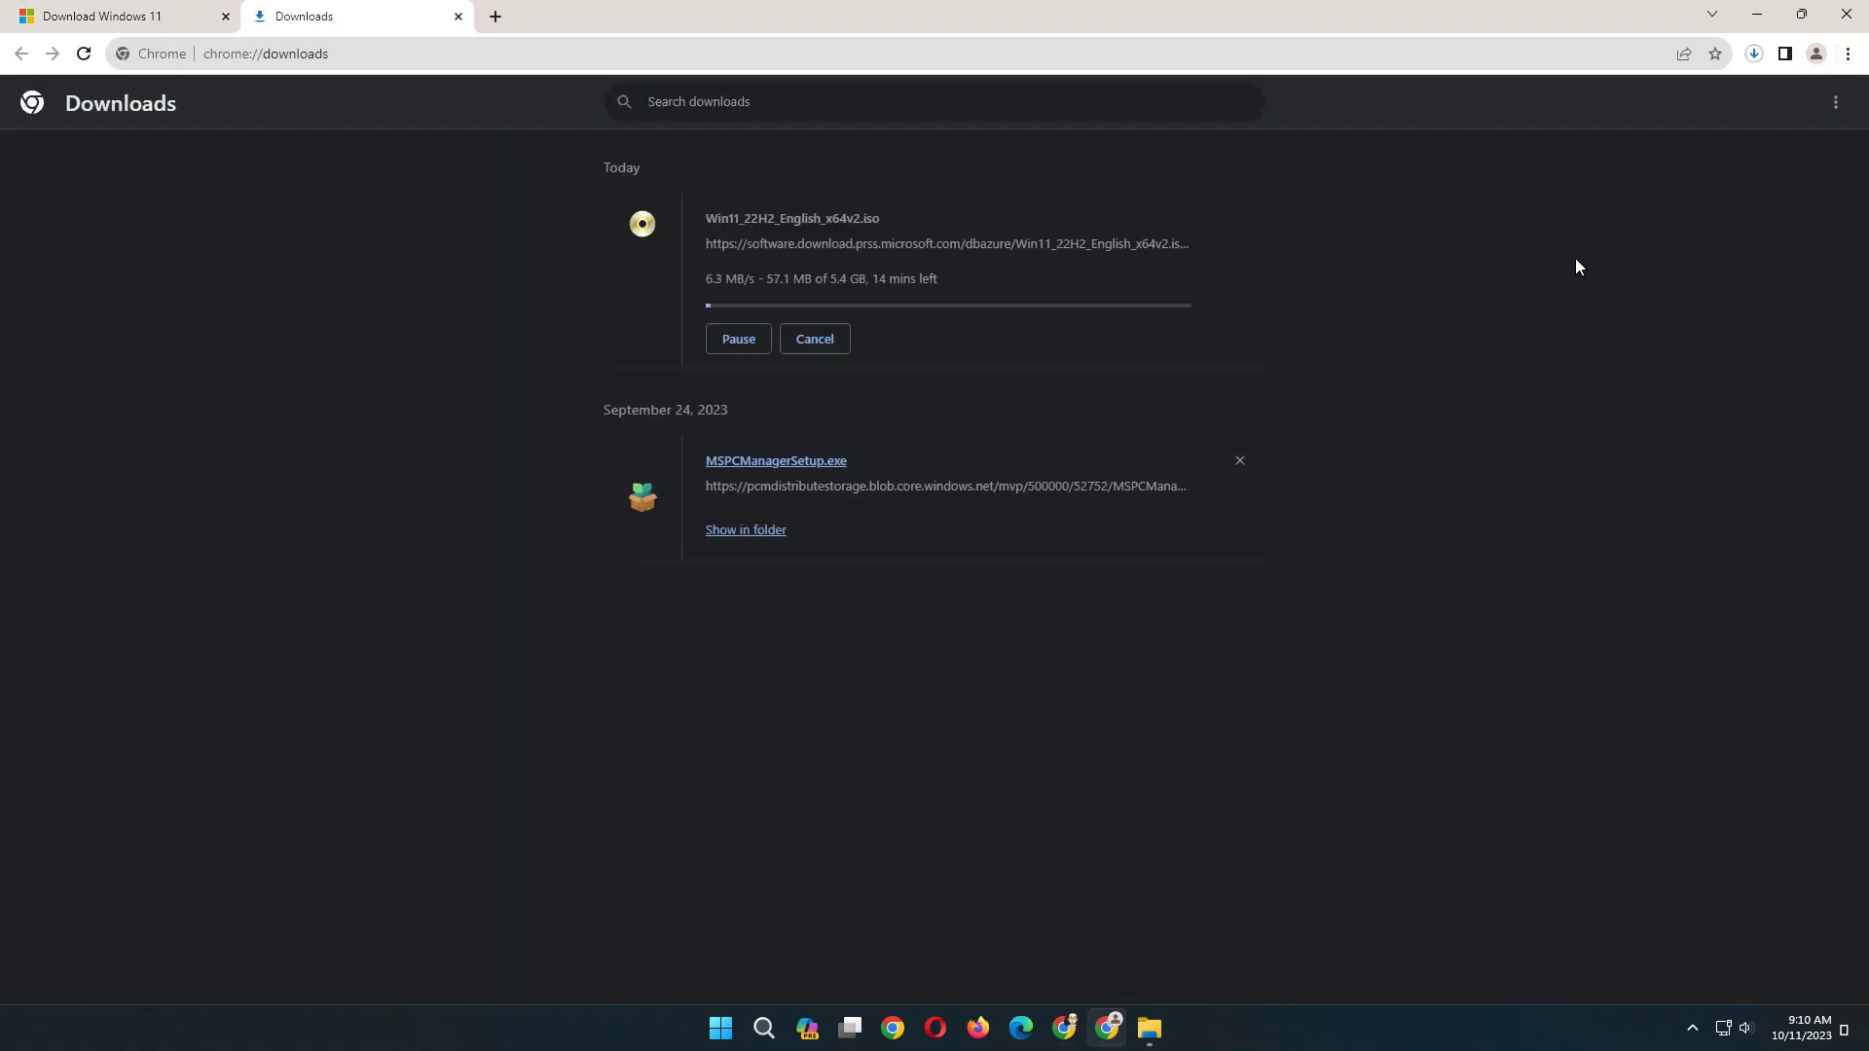
{"action": "left_click", "coordinate": [1835, 103]}
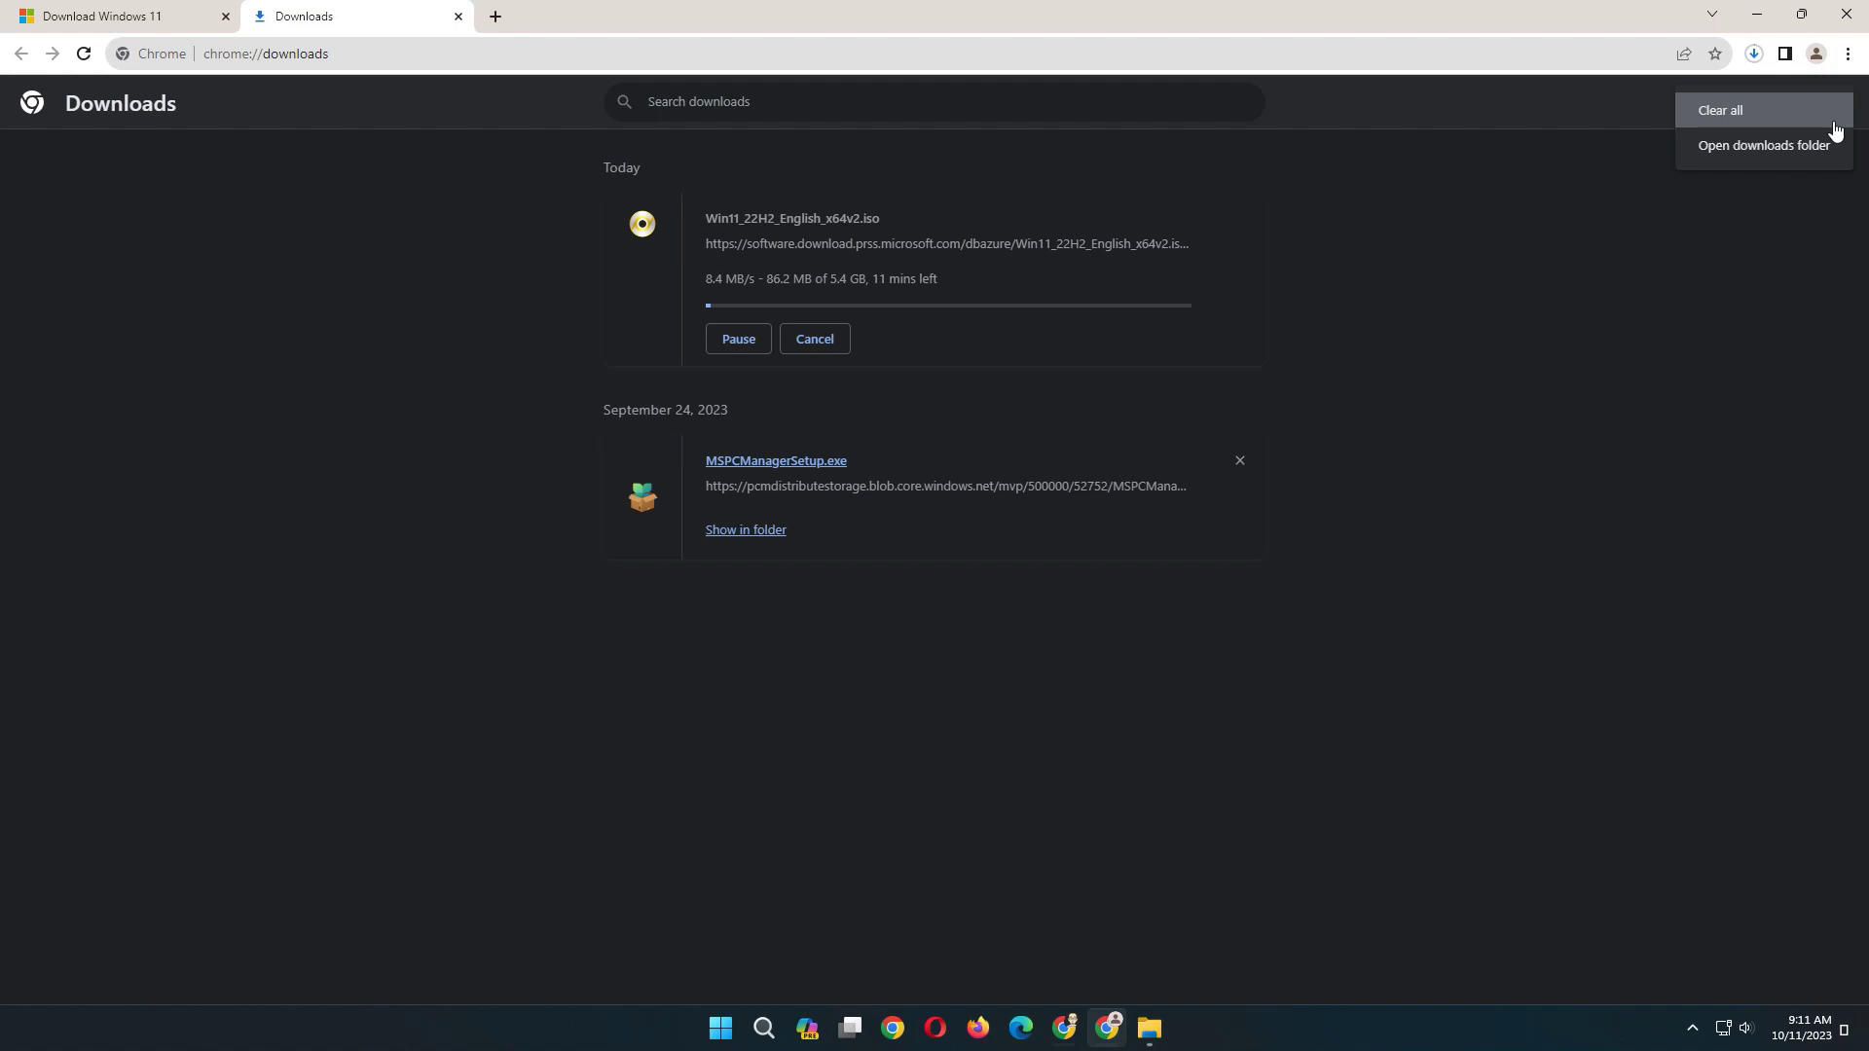
{"action": "left_click", "coordinate": [1767, 113]}
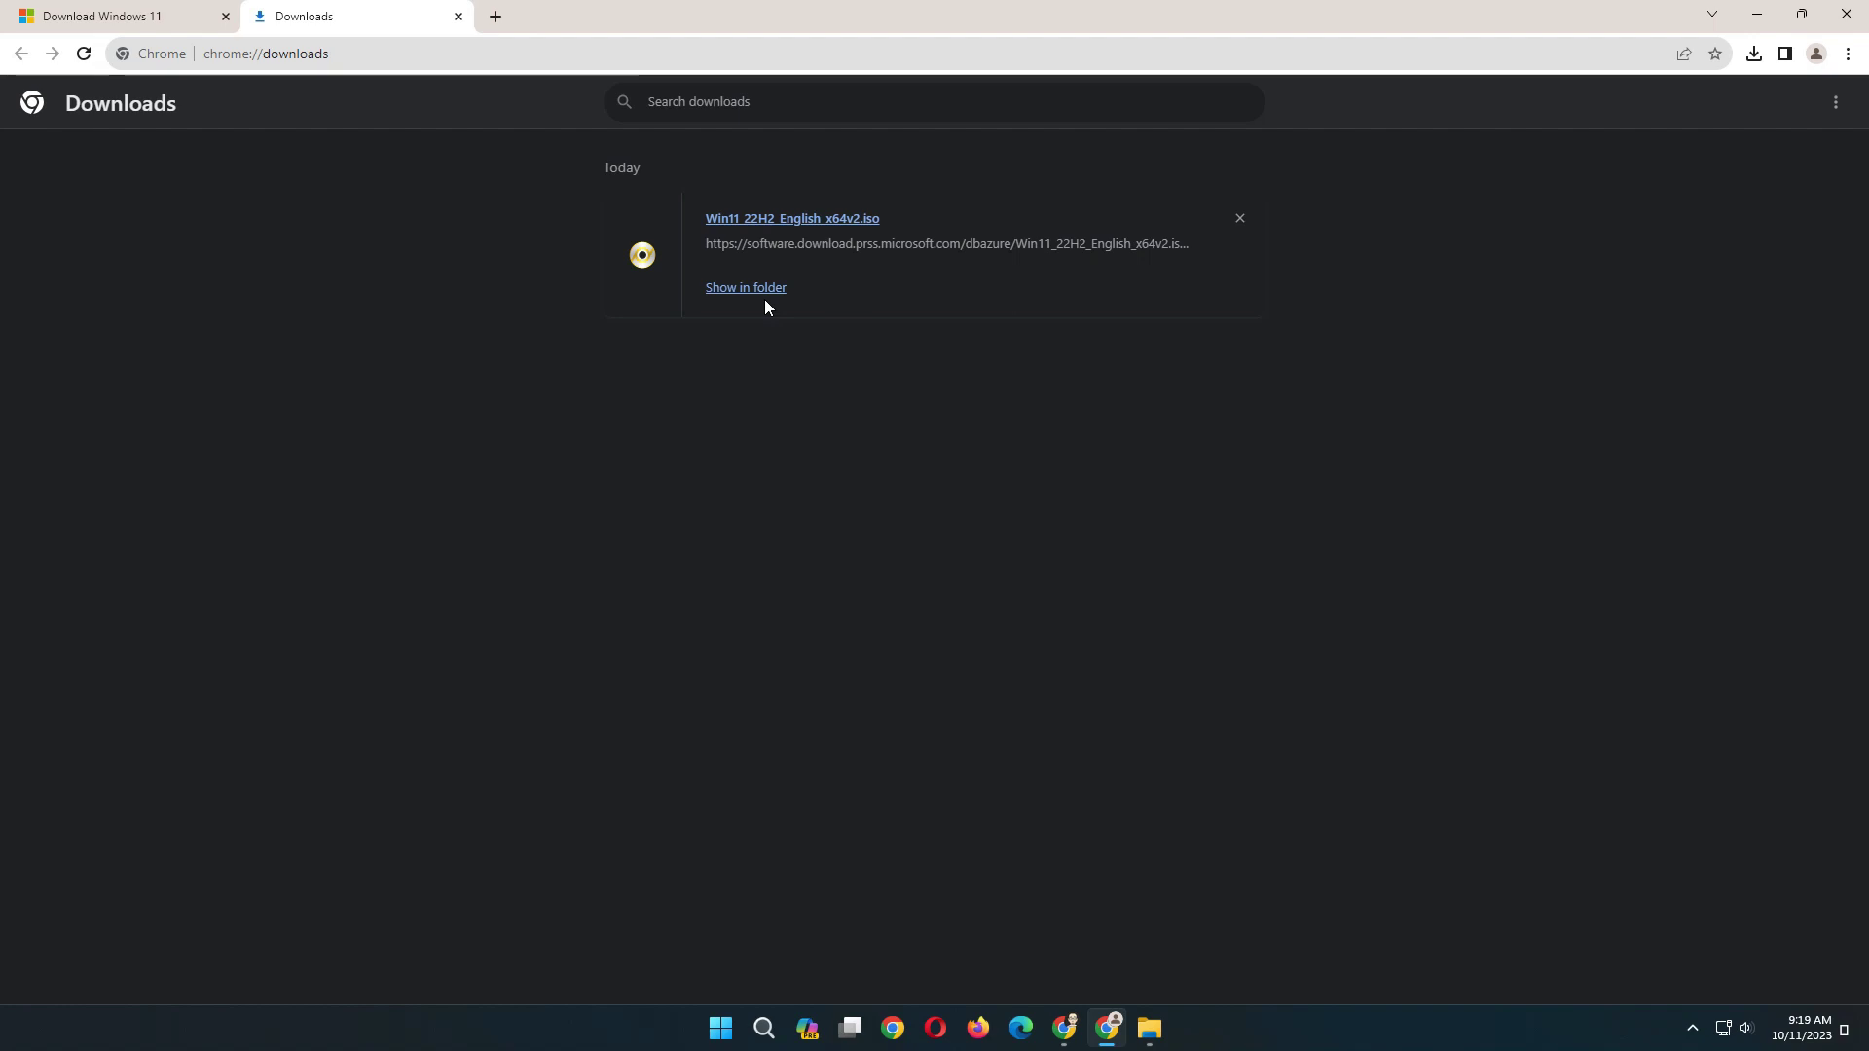
After the ISO finishes, close the downloads tab and minimize Chrome to reveal the ISO on the desktop
{"action": "left_click", "coordinate": [457, 17]}
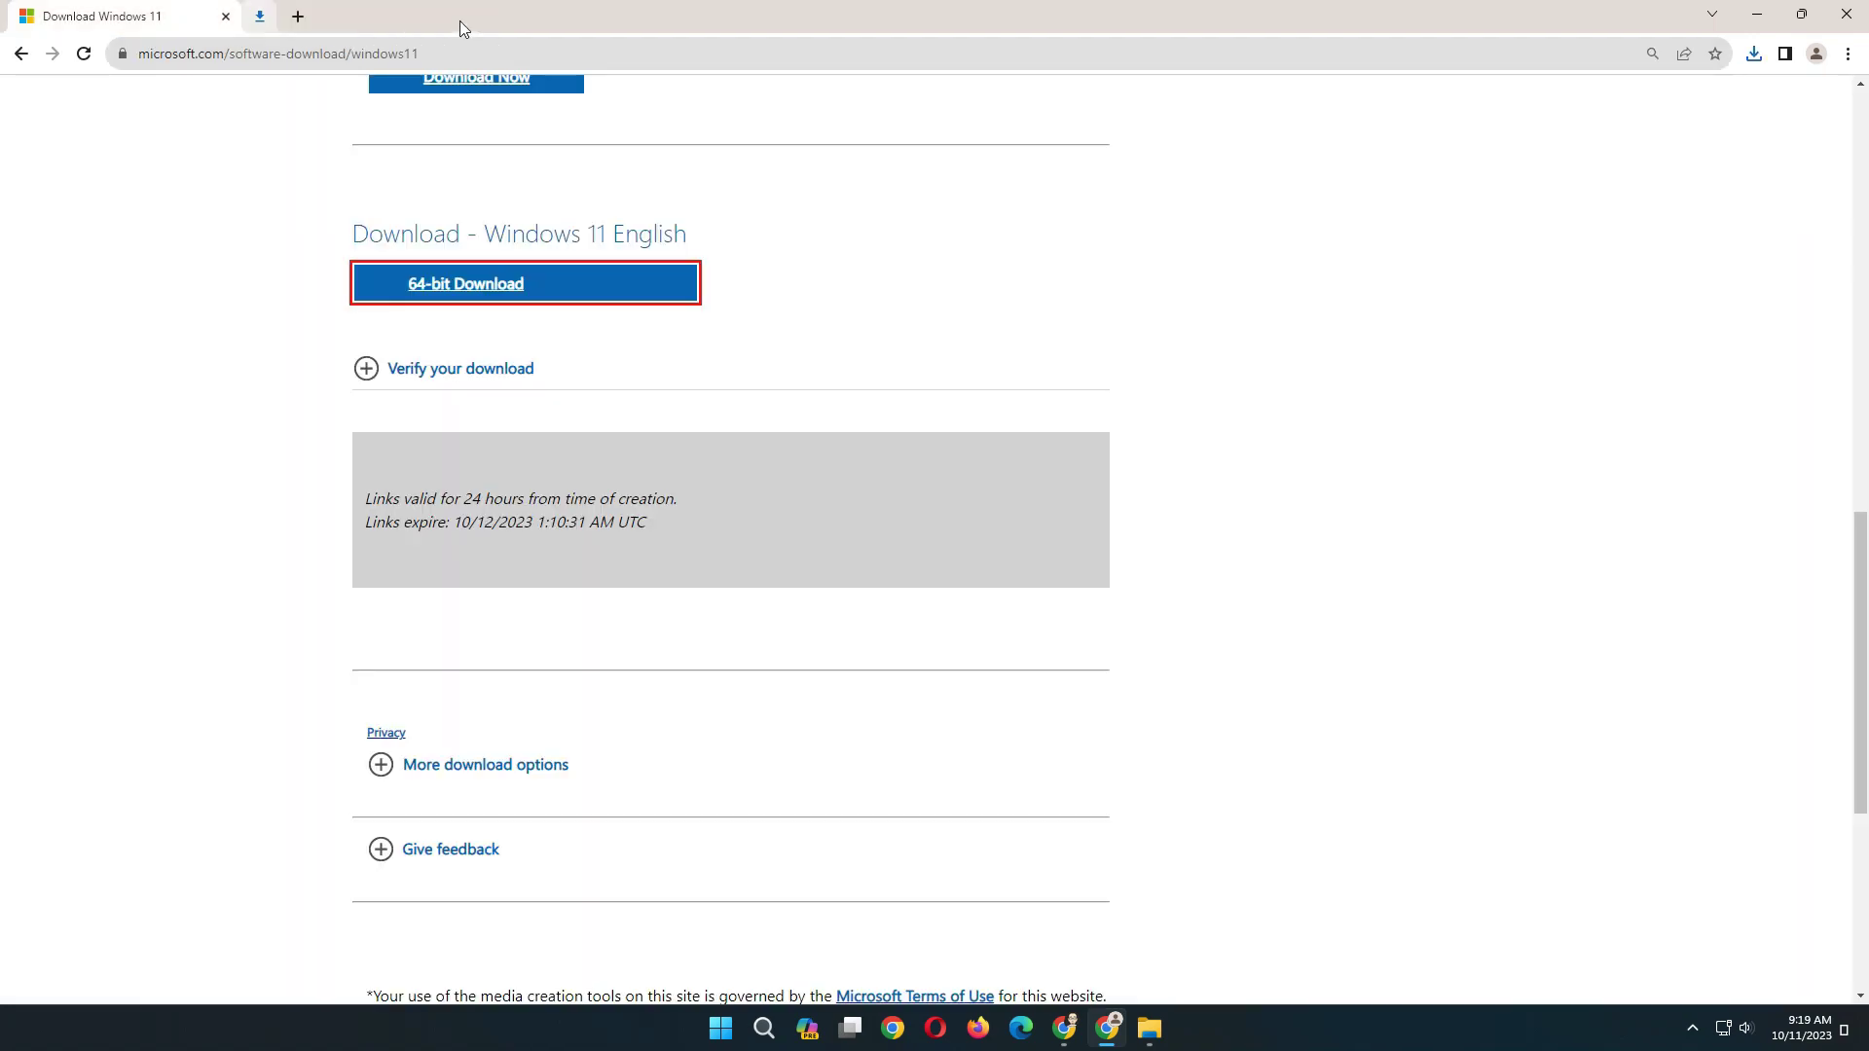
{"action": "left_click", "coordinate": [1759, 13]}
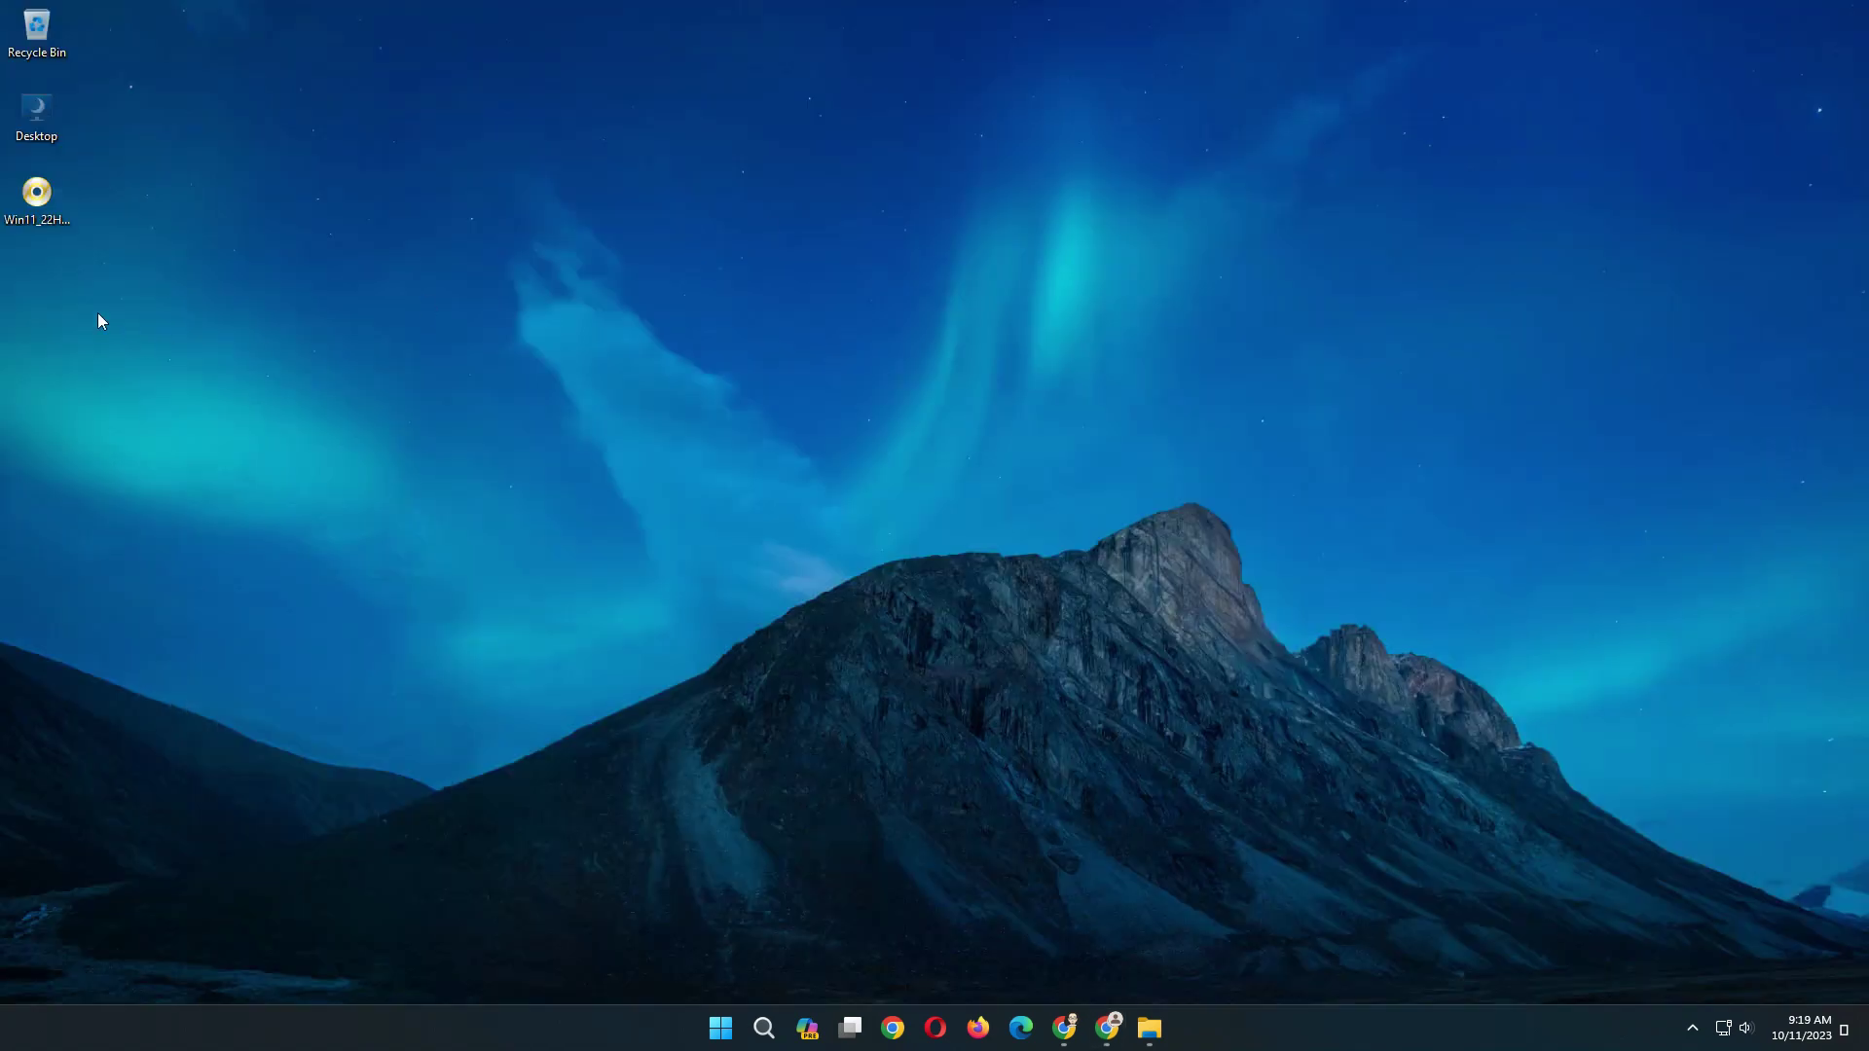
{"action": "left_click", "coordinate": [33, 220]}
{"action": "left_click", "coordinate": [367, 340]}
Search Google for 'rufus download' in a new Chrome tab
{"action": "left_click", "coordinate": [1105, 1030]}
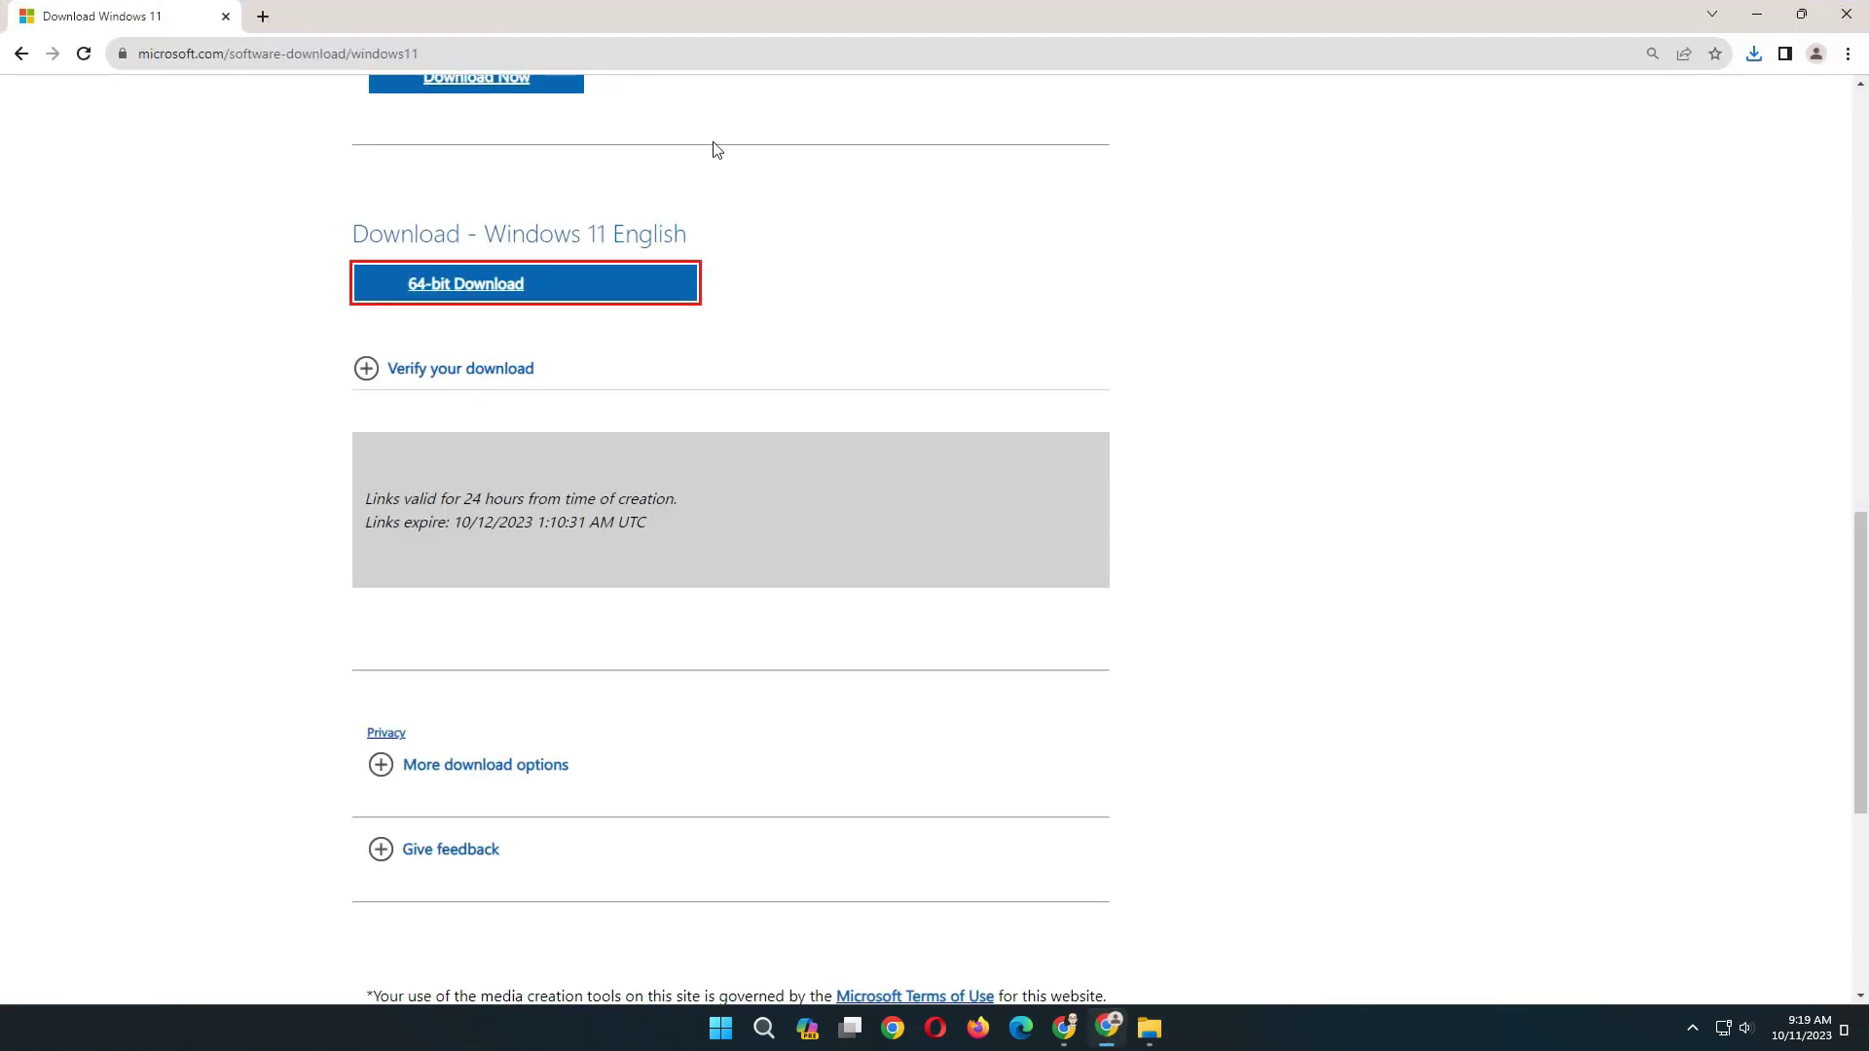
{"action": "left_click", "coordinate": [260, 17]}
{"action": "type", "text": "rufu"}
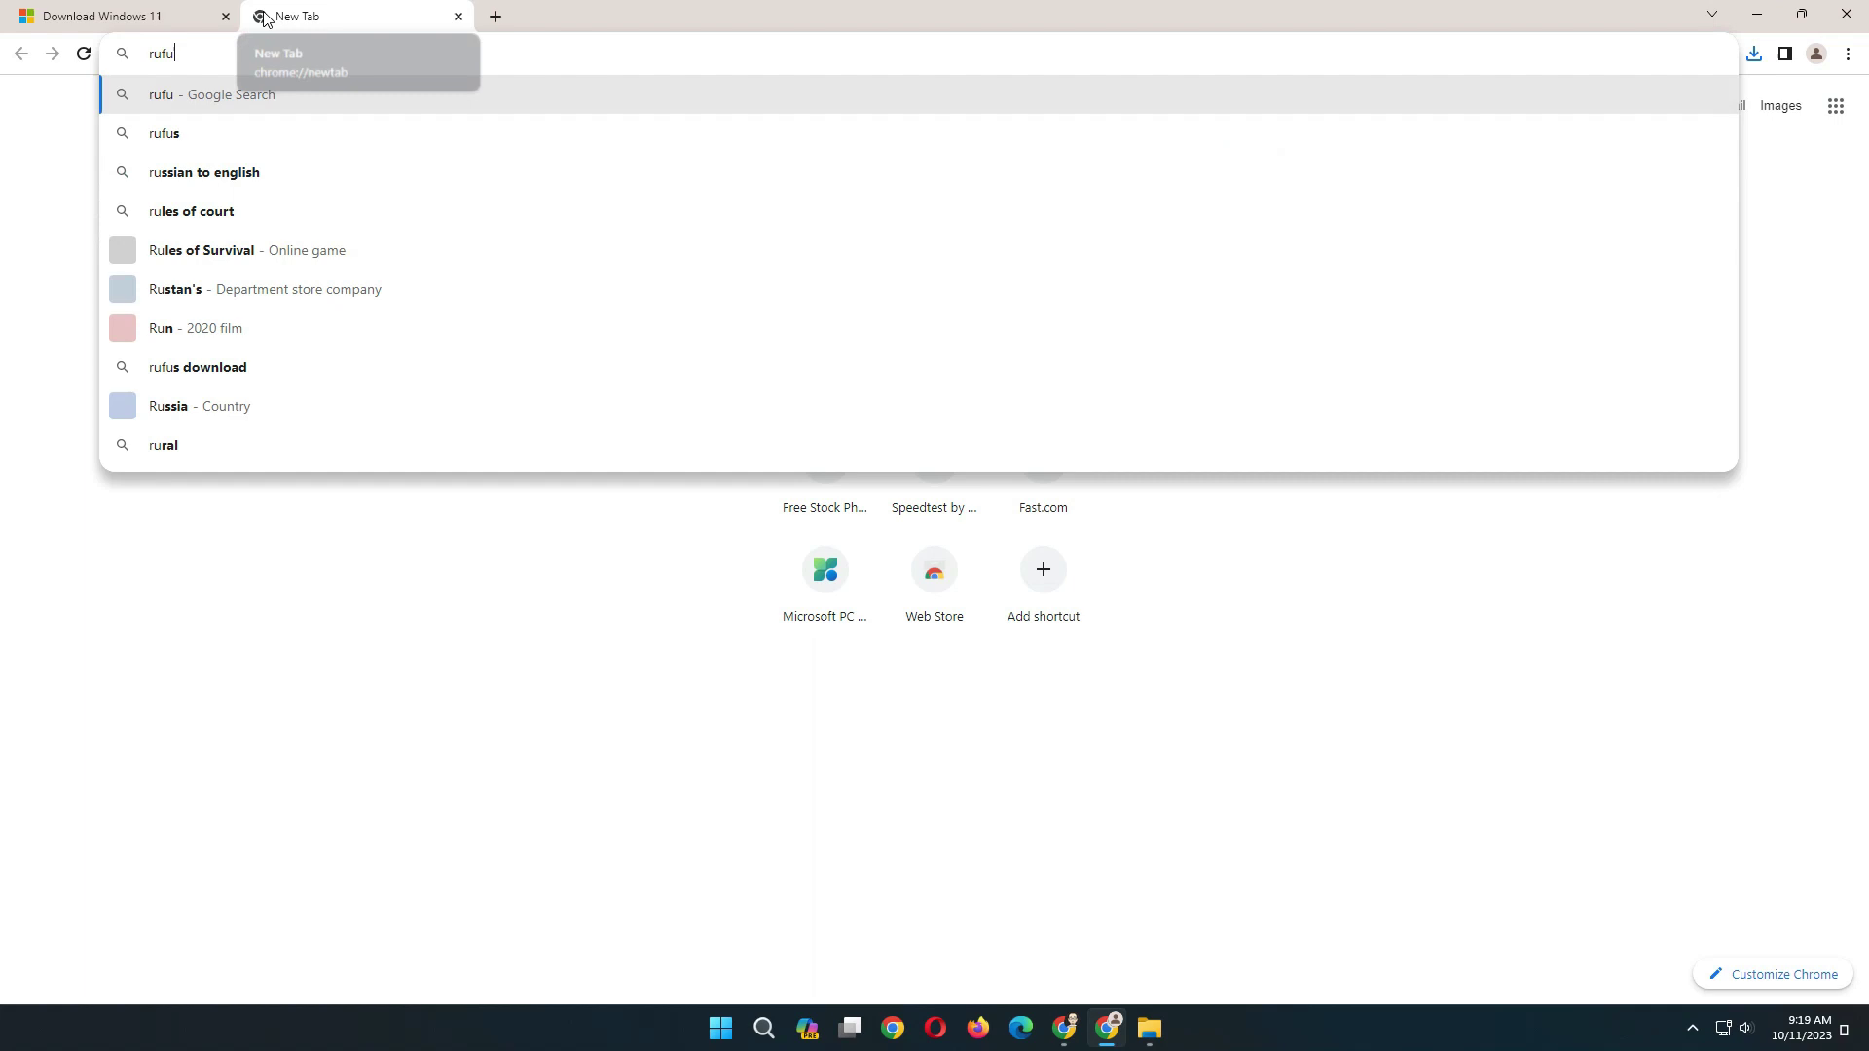
{"action": "type", "text": "s"}
{"action": "key", "text": "Down"}
{"action": "key", "text": "Return"}
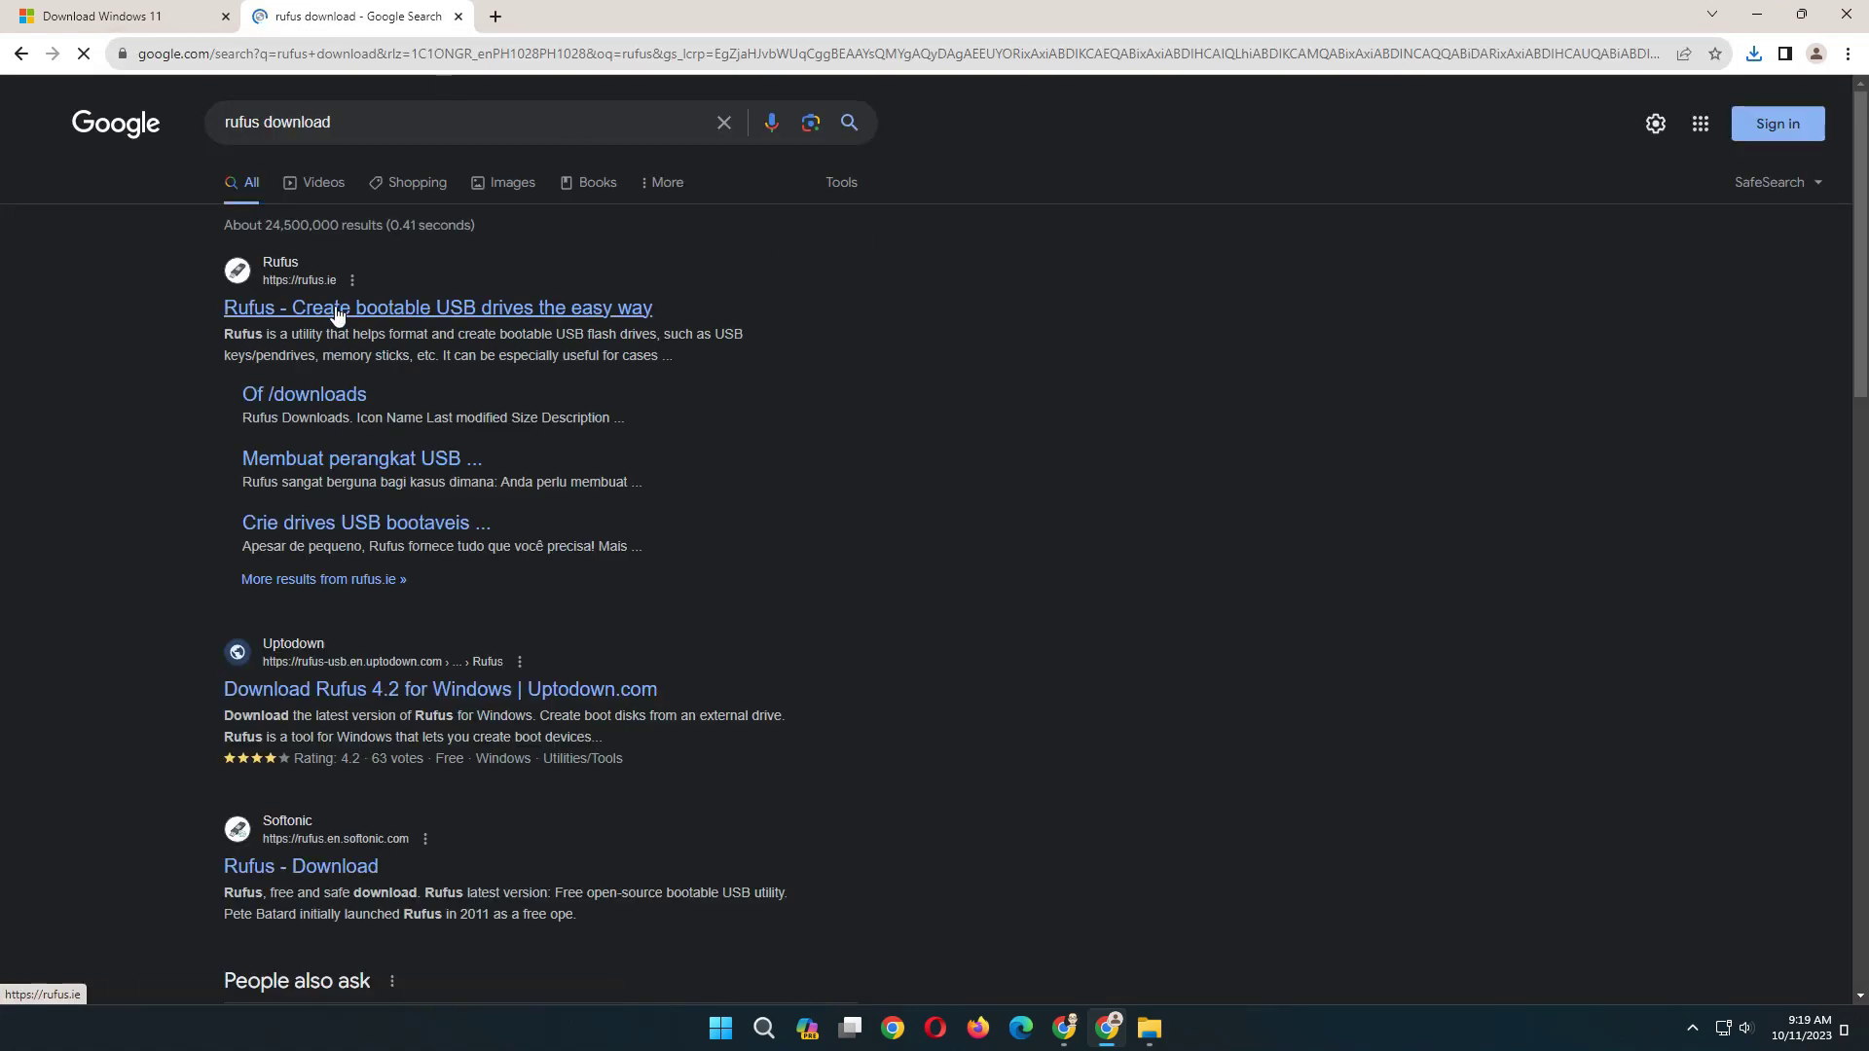
Download the Windows x64 rufus-4.2.exe from rufus.ie and run it from Chrome's downloads list
{"action": "left_click", "coordinate": [383, 305]}
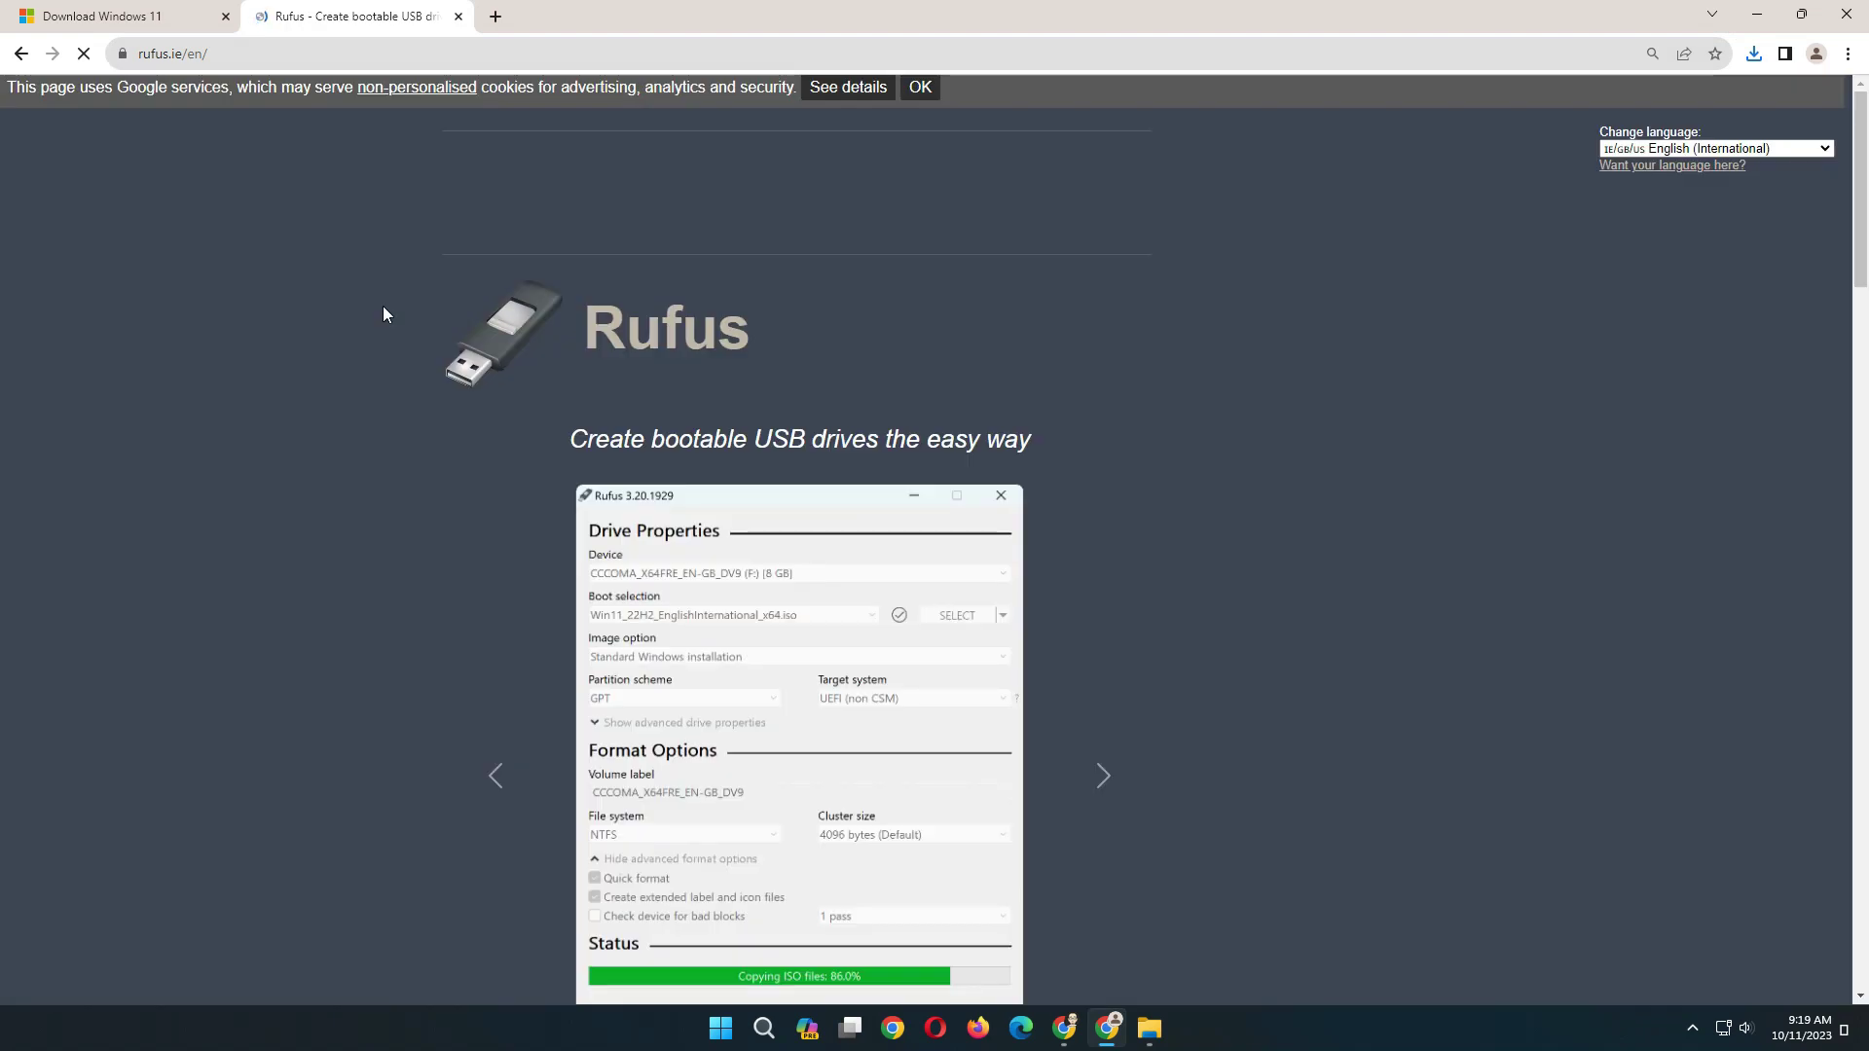
{"action": "scroll", "coordinate": [1109, 535], "scroll_direction": "down", "scroll_amount": 2}
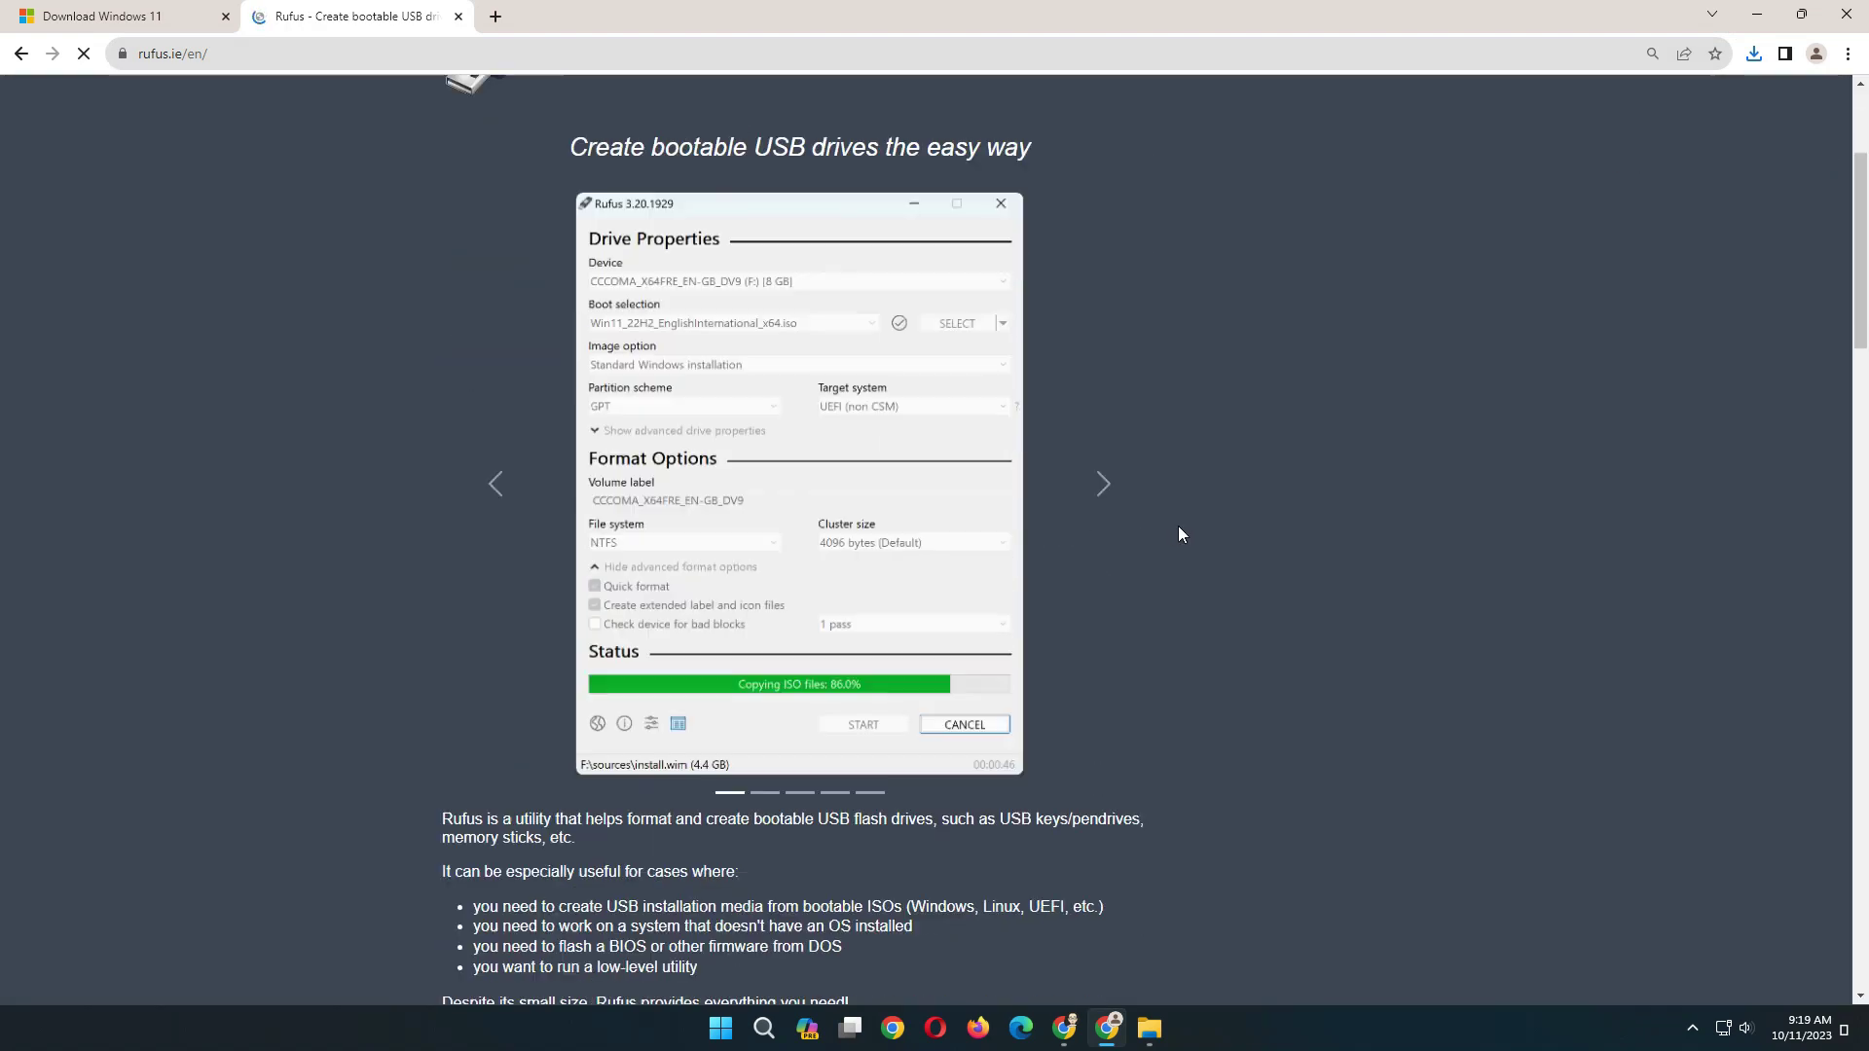
{"action": "scroll", "coordinate": [1219, 535], "scroll_direction": "down", "scroll_amount": 2}
{"action": "scroll", "coordinate": [1220, 535], "scroll_direction": "down", "scroll_amount": 2}
{"action": "scroll", "coordinate": [1219, 535], "scroll_direction": "down", "scroll_amount": 2}
{"action": "scroll", "coordinate": [1220, 534], "scroll_direction": "down", "scroll_amount": 1}
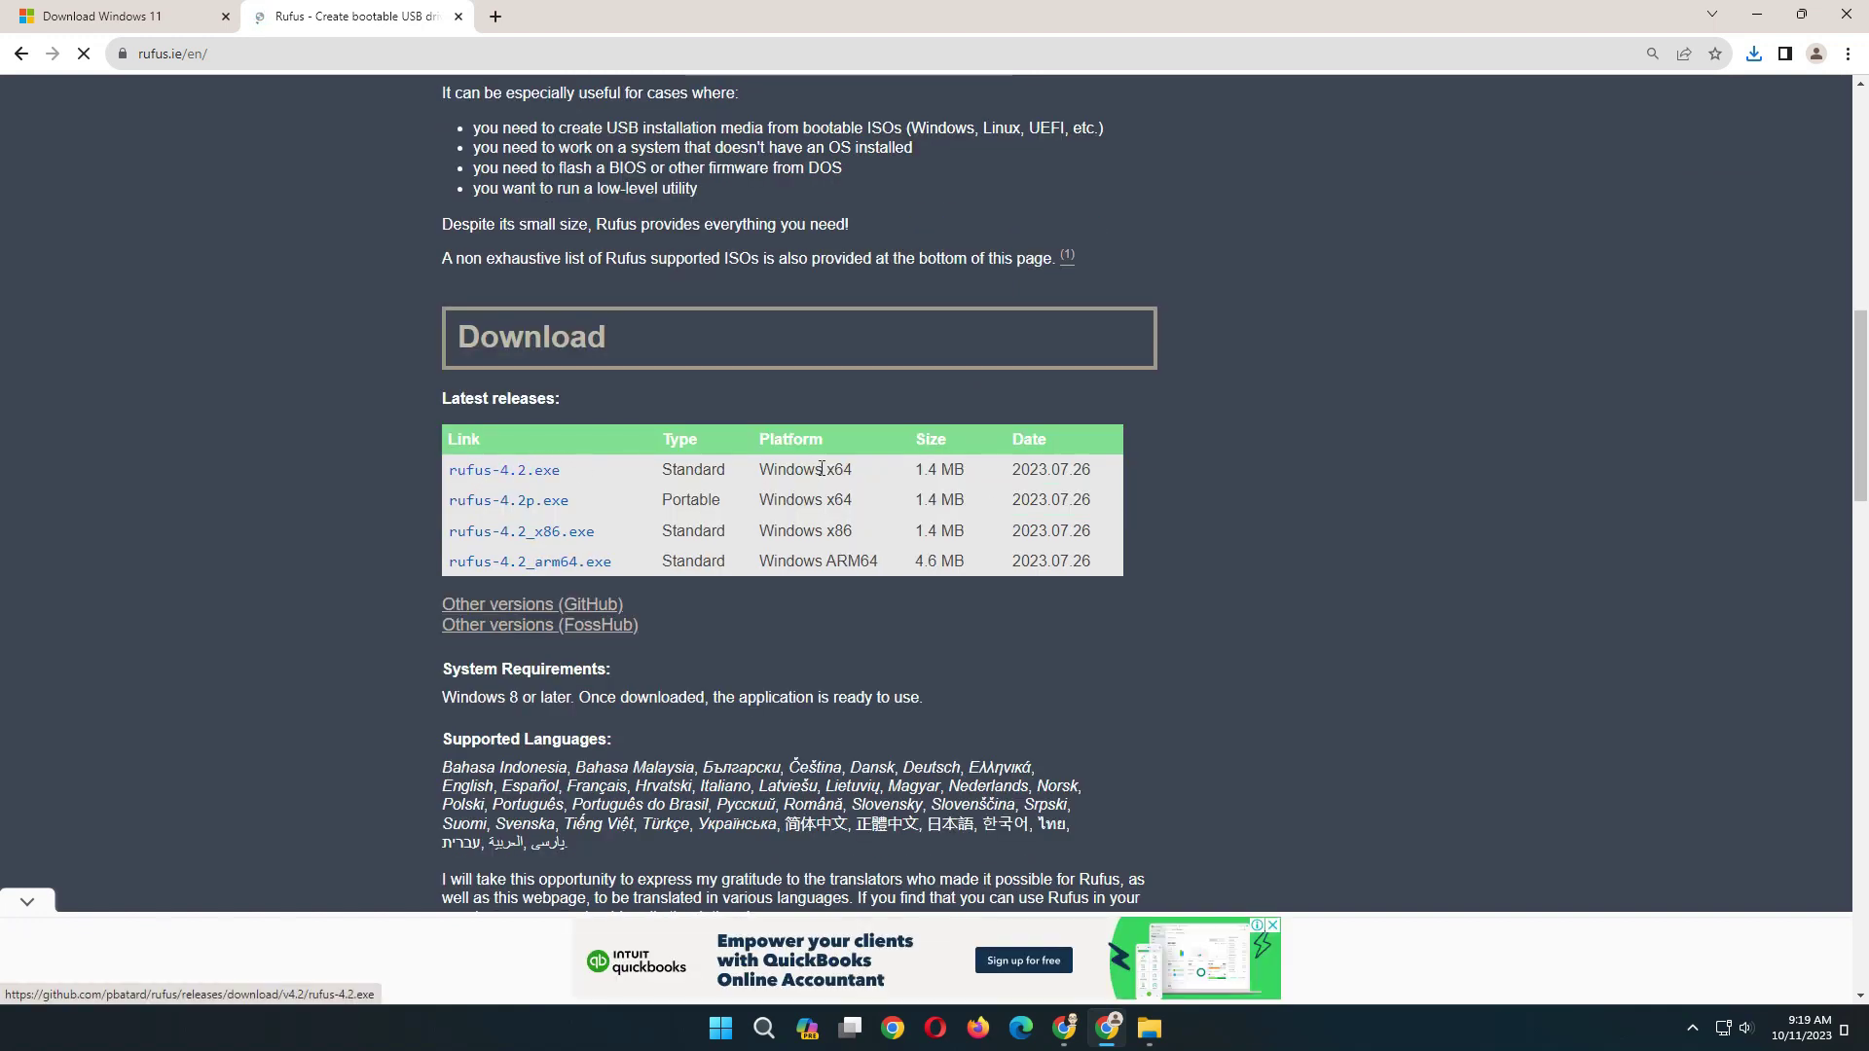
{"action": "left_click_drag", "start_coordinate": [843, 469], "coordinate": [762, 469]}
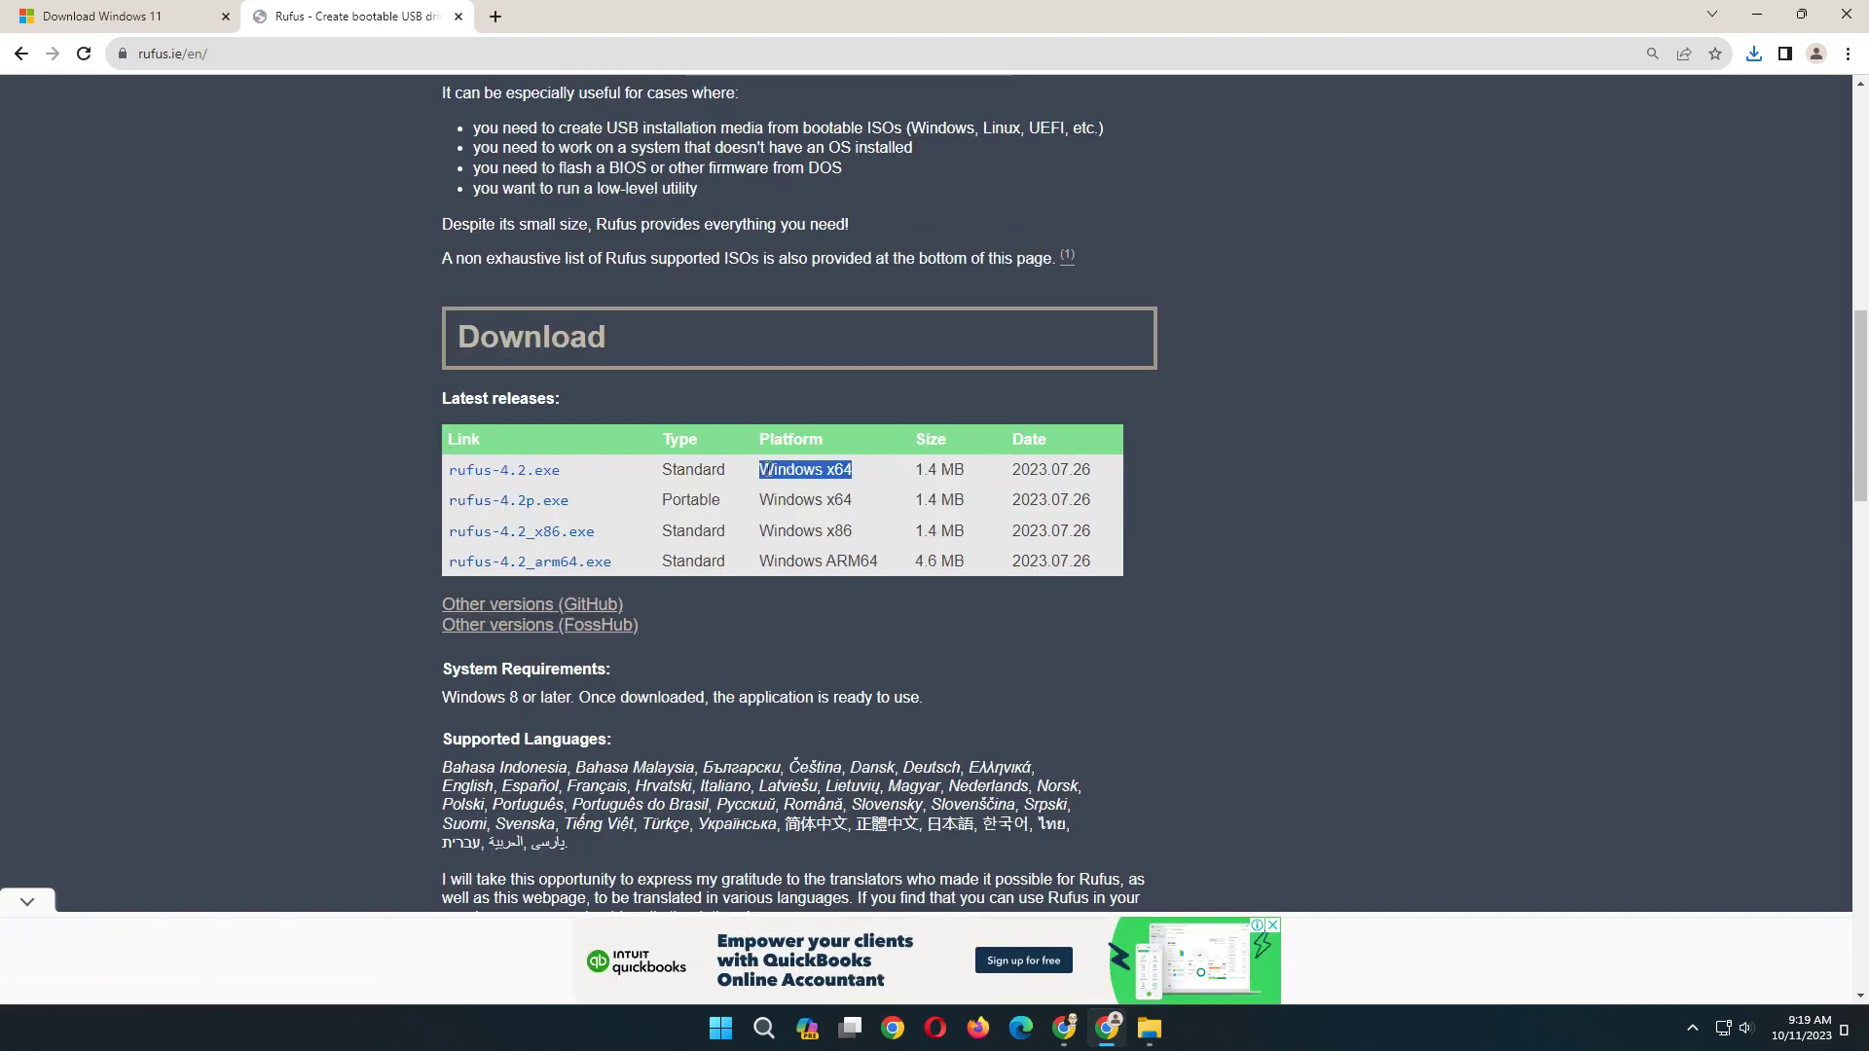
{"action": "left_click", "coordinate": [516, 477]}
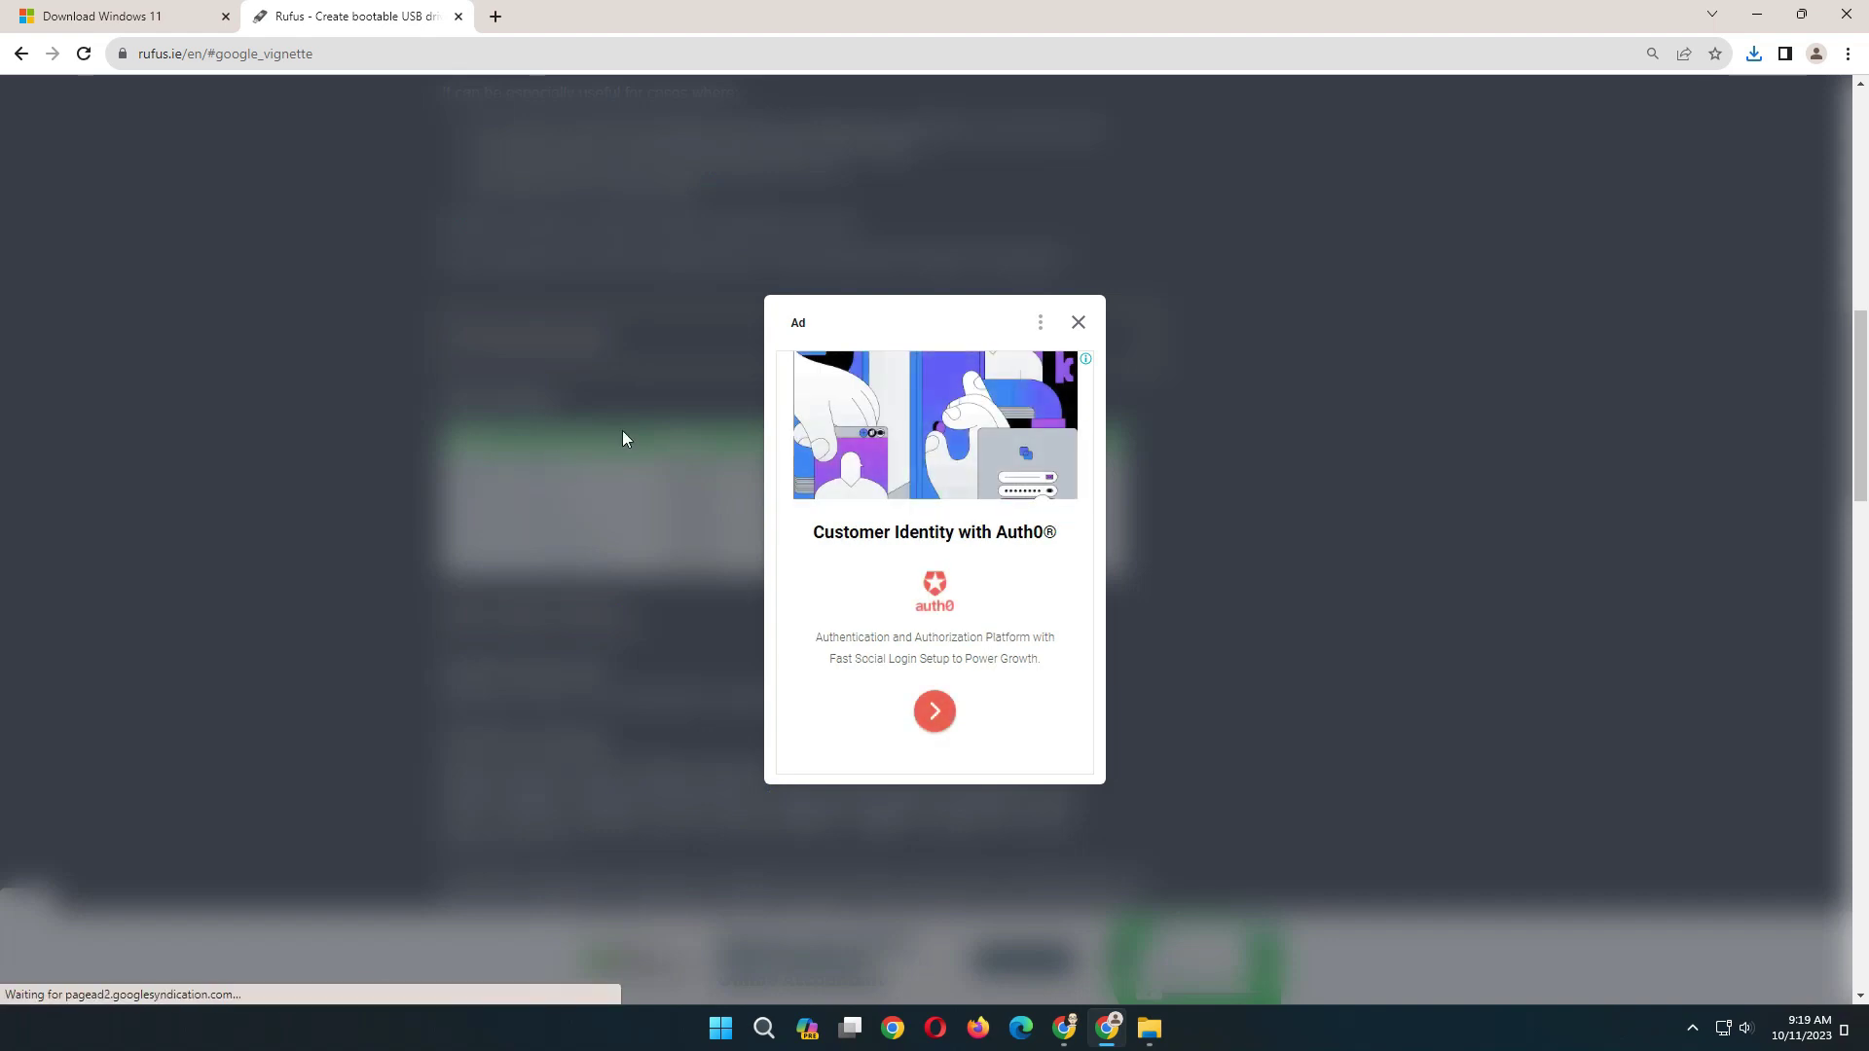
{"action": "left_click", "coordinate": [1080, 323]}
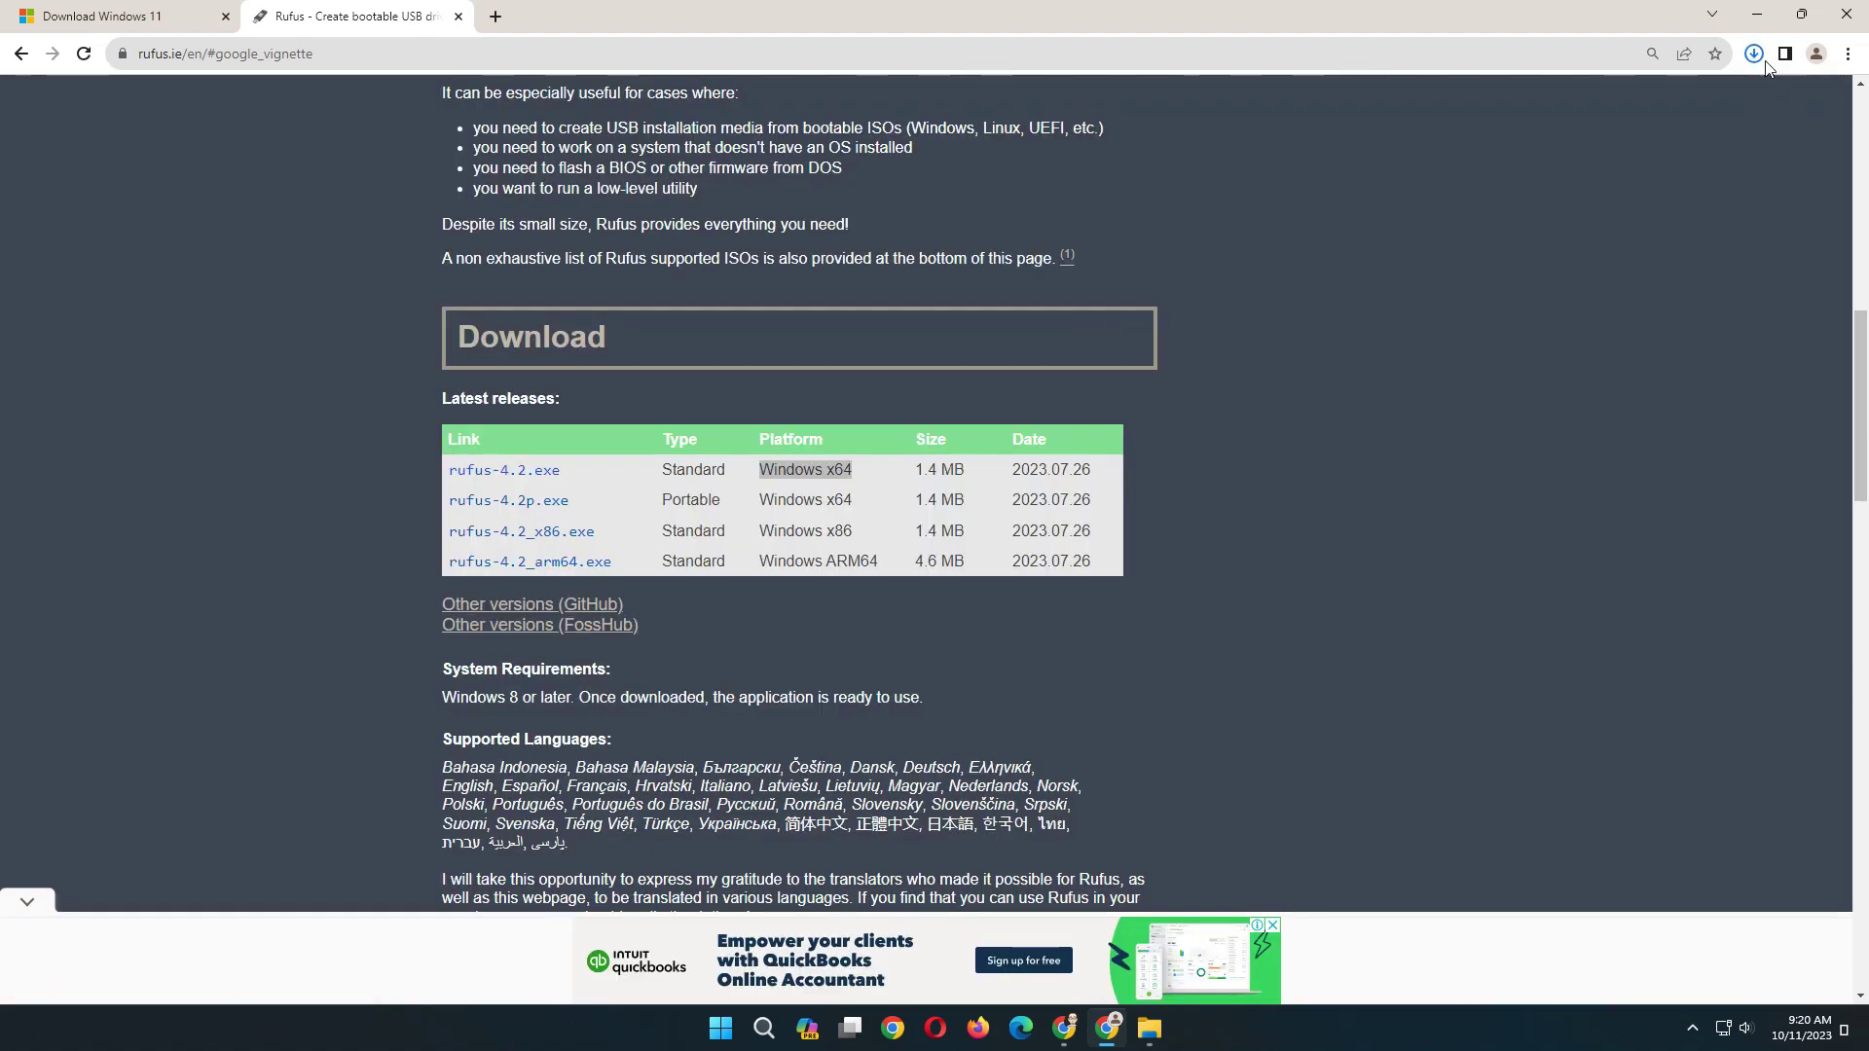
{"action": "left_click", "coordinate": [1754, 53]}
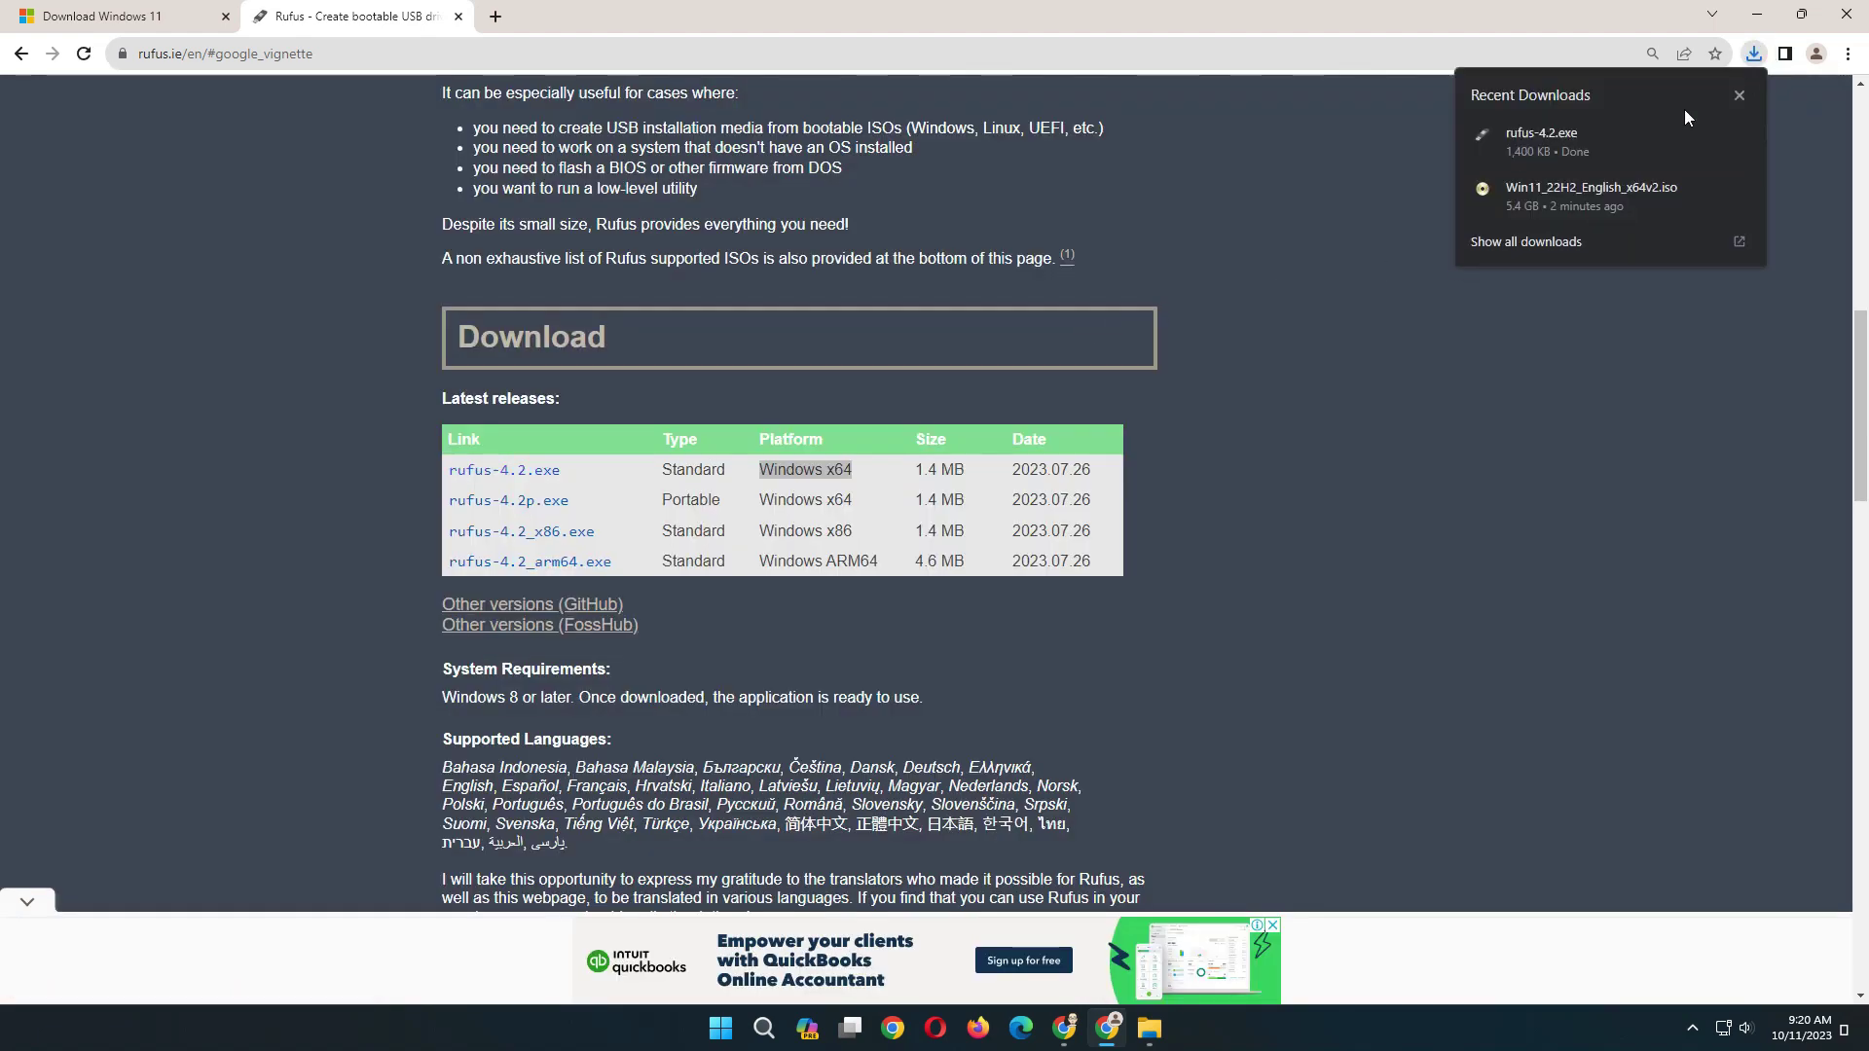
{"action": "left_click", "coordinate": [1535, 135]}
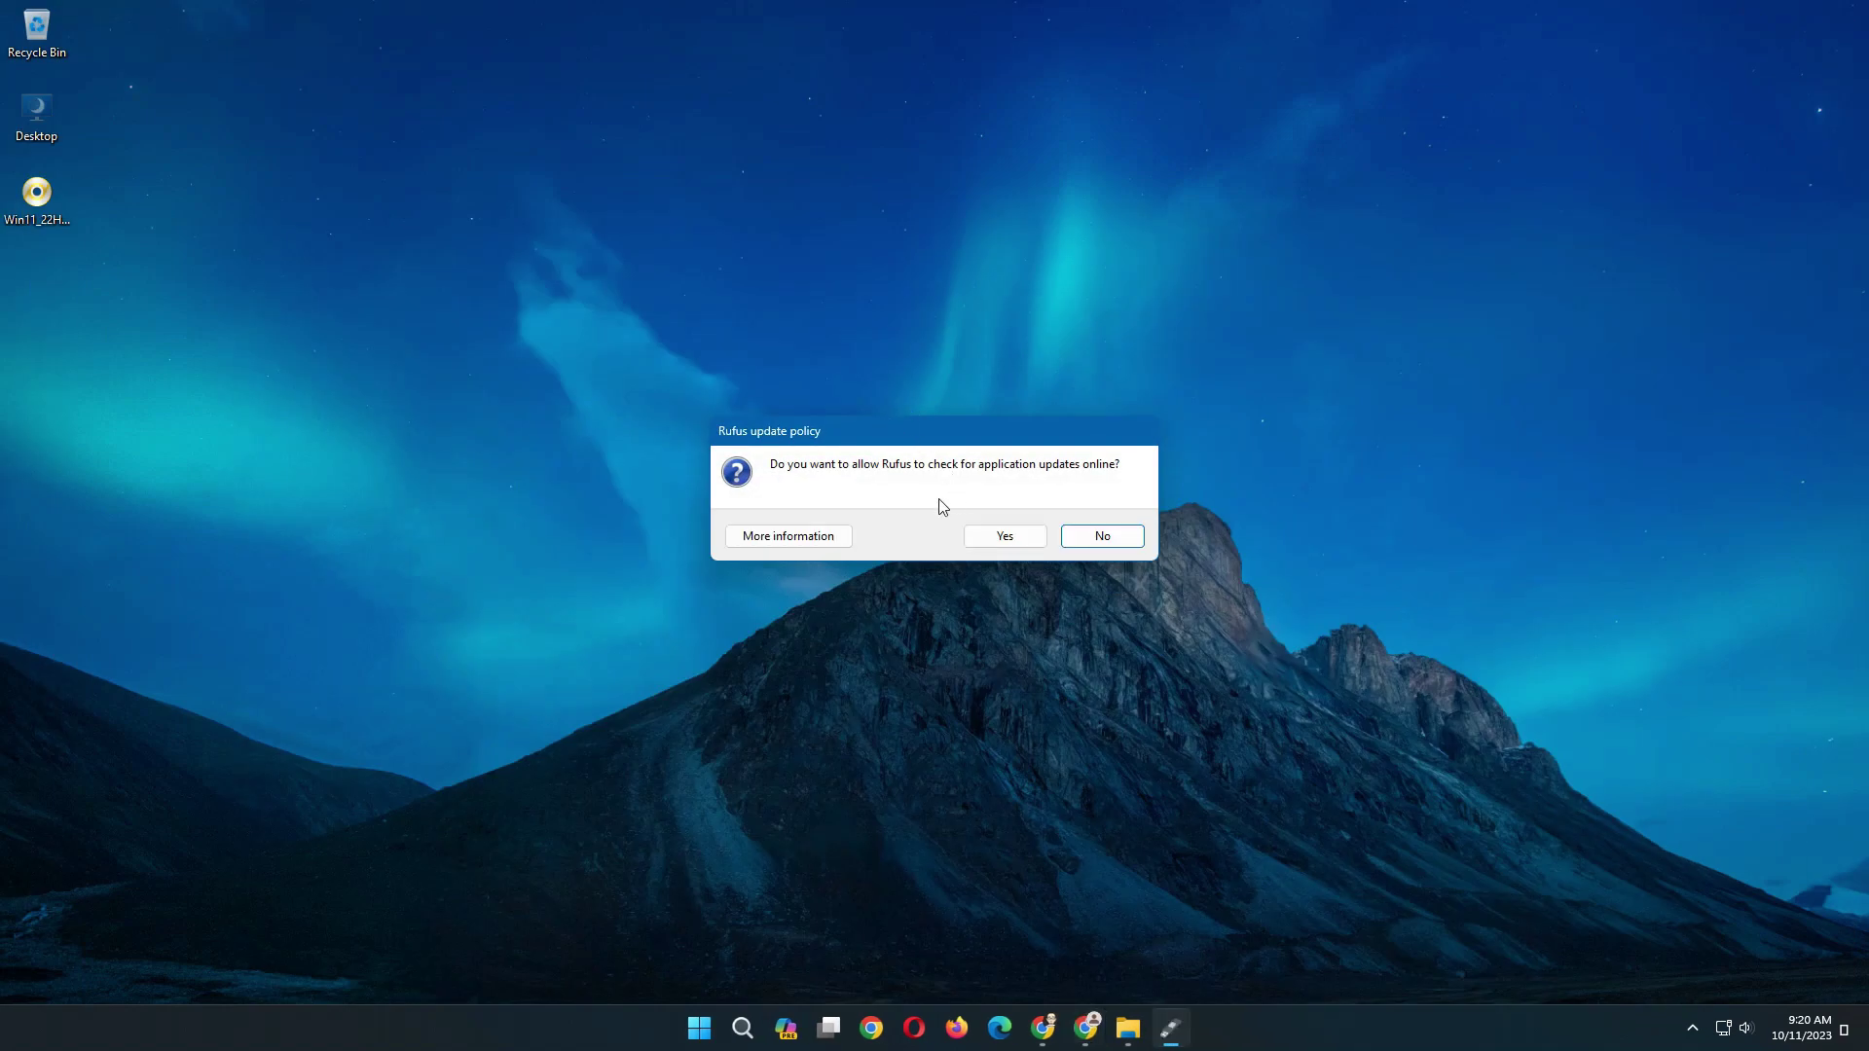
Allow Rufus online update checks and pick the 8 GB W10X64.22H2 (E:) drive as the device
{"action": "left_click", "coordinate": [1004, 538]}
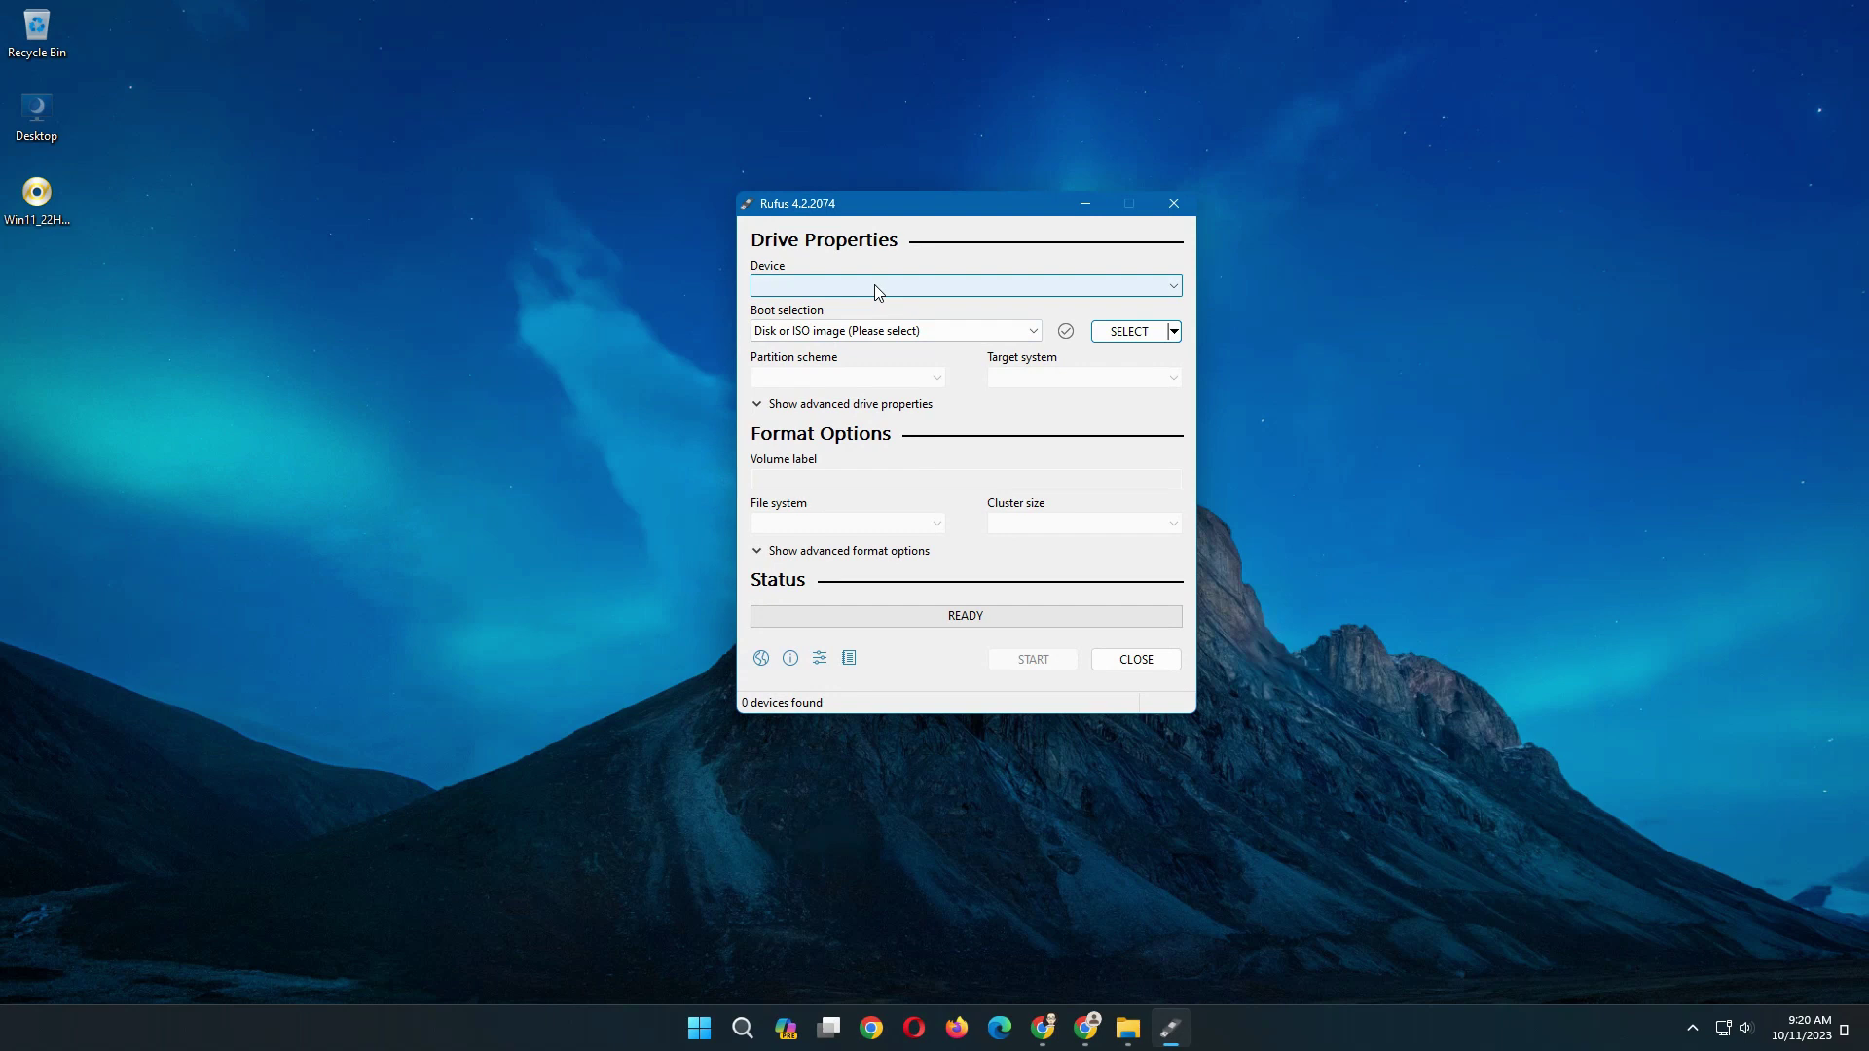
{"action": "left_click", "coordinate": [916, 290]}
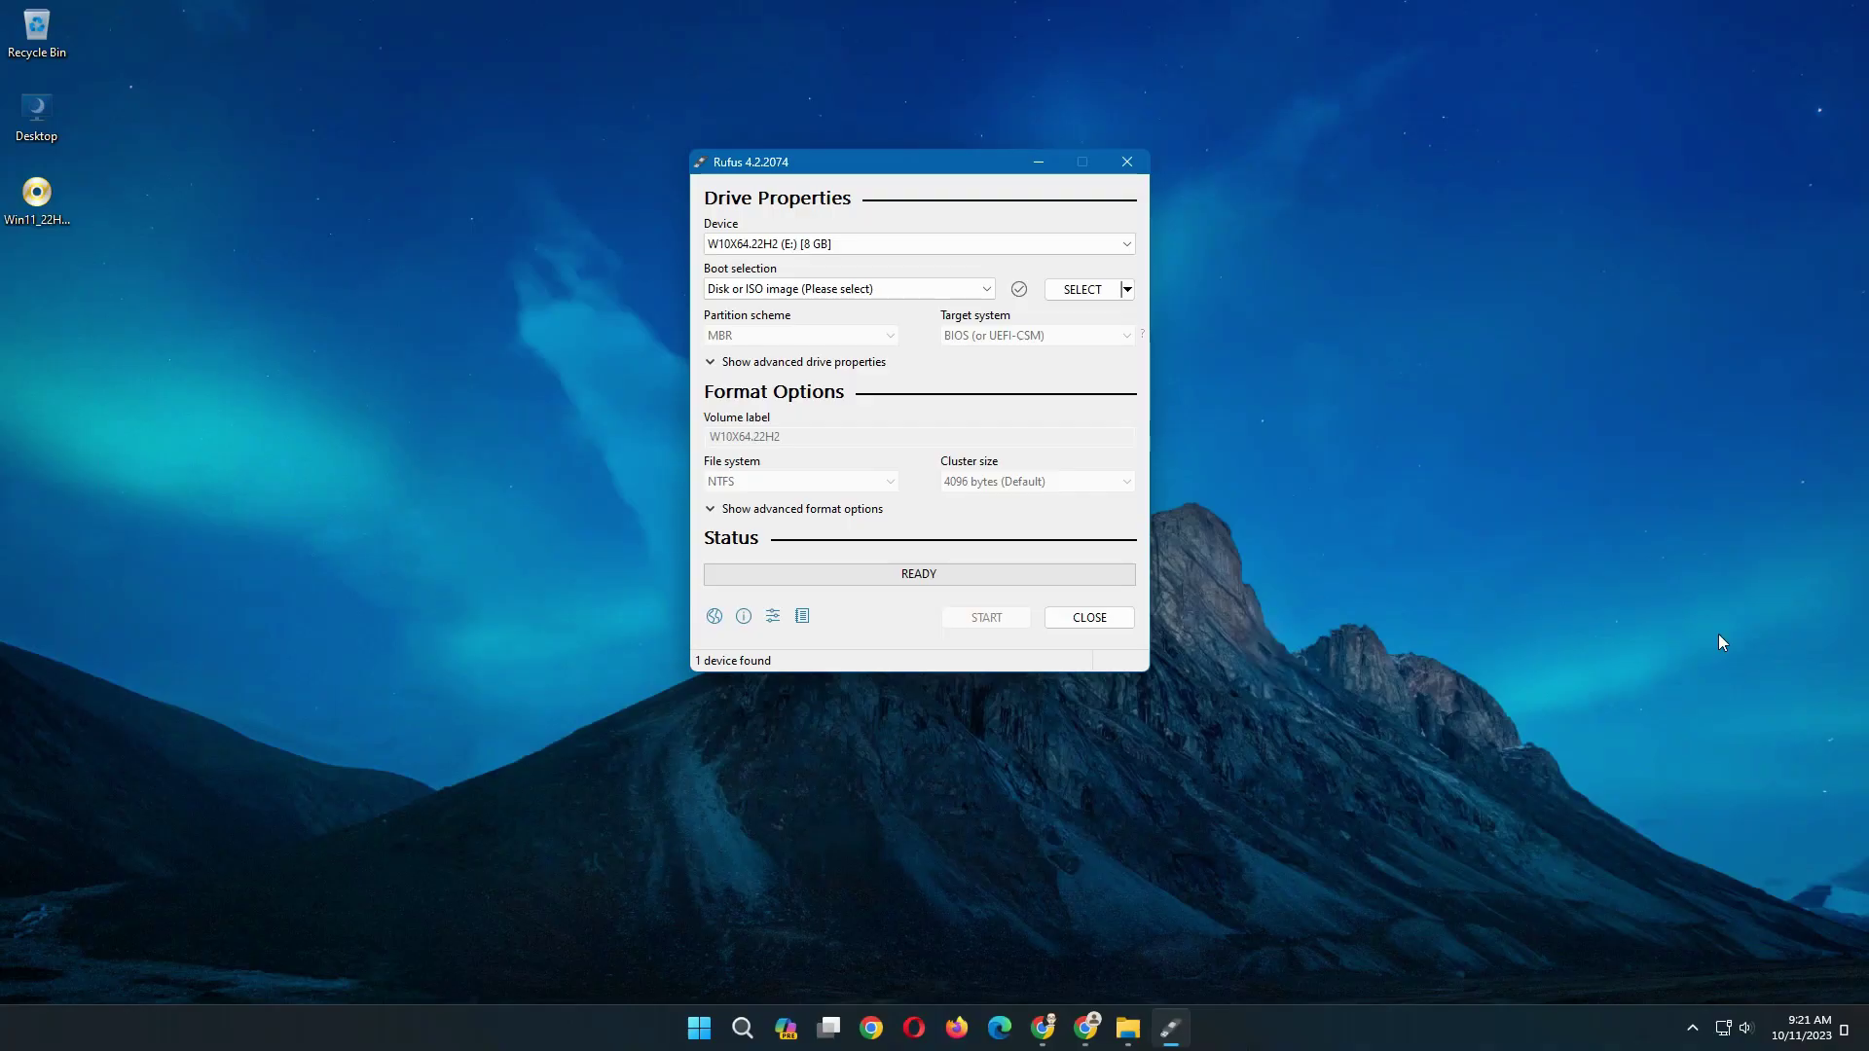
Load Win11_22H2_English_x64v2.iso from the Desktop as the Disk or ISO image boot selection
{"action": "left_click", "coordinate": [1043, 245]}
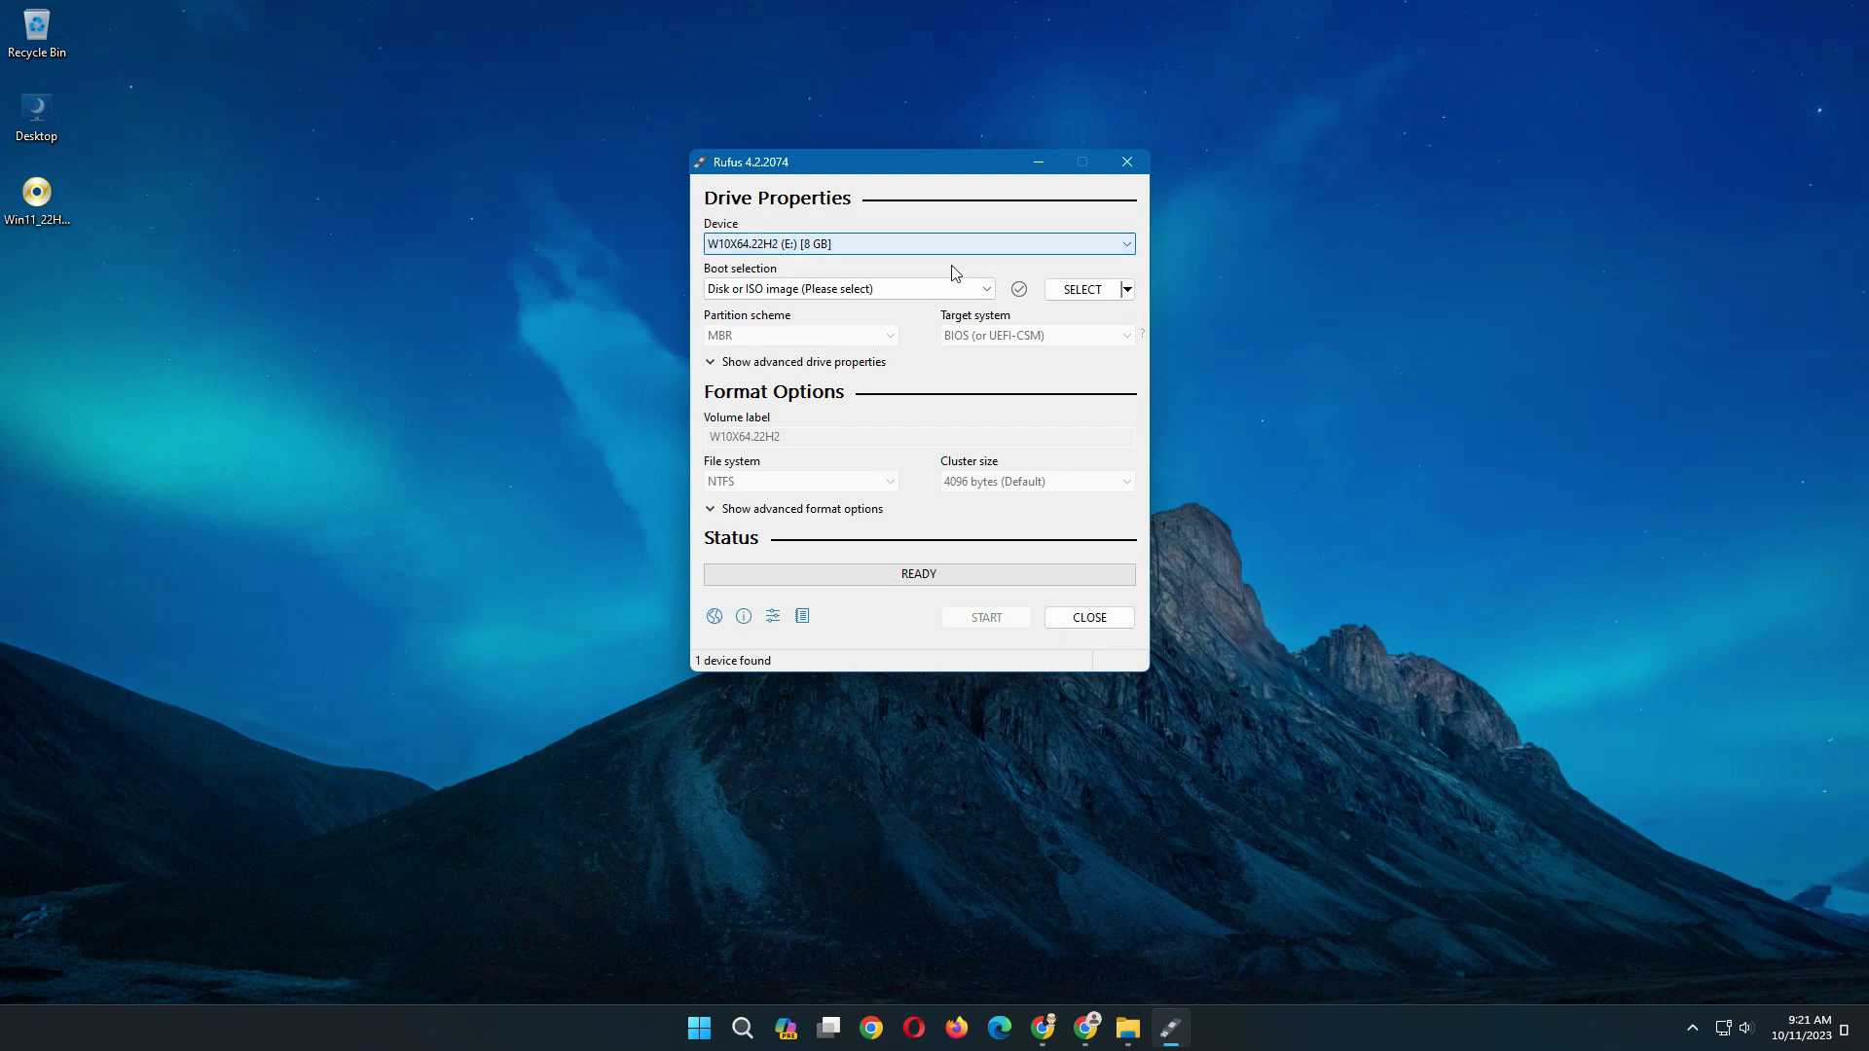
{"action": "left_click", "coordinate": [942, 297]}
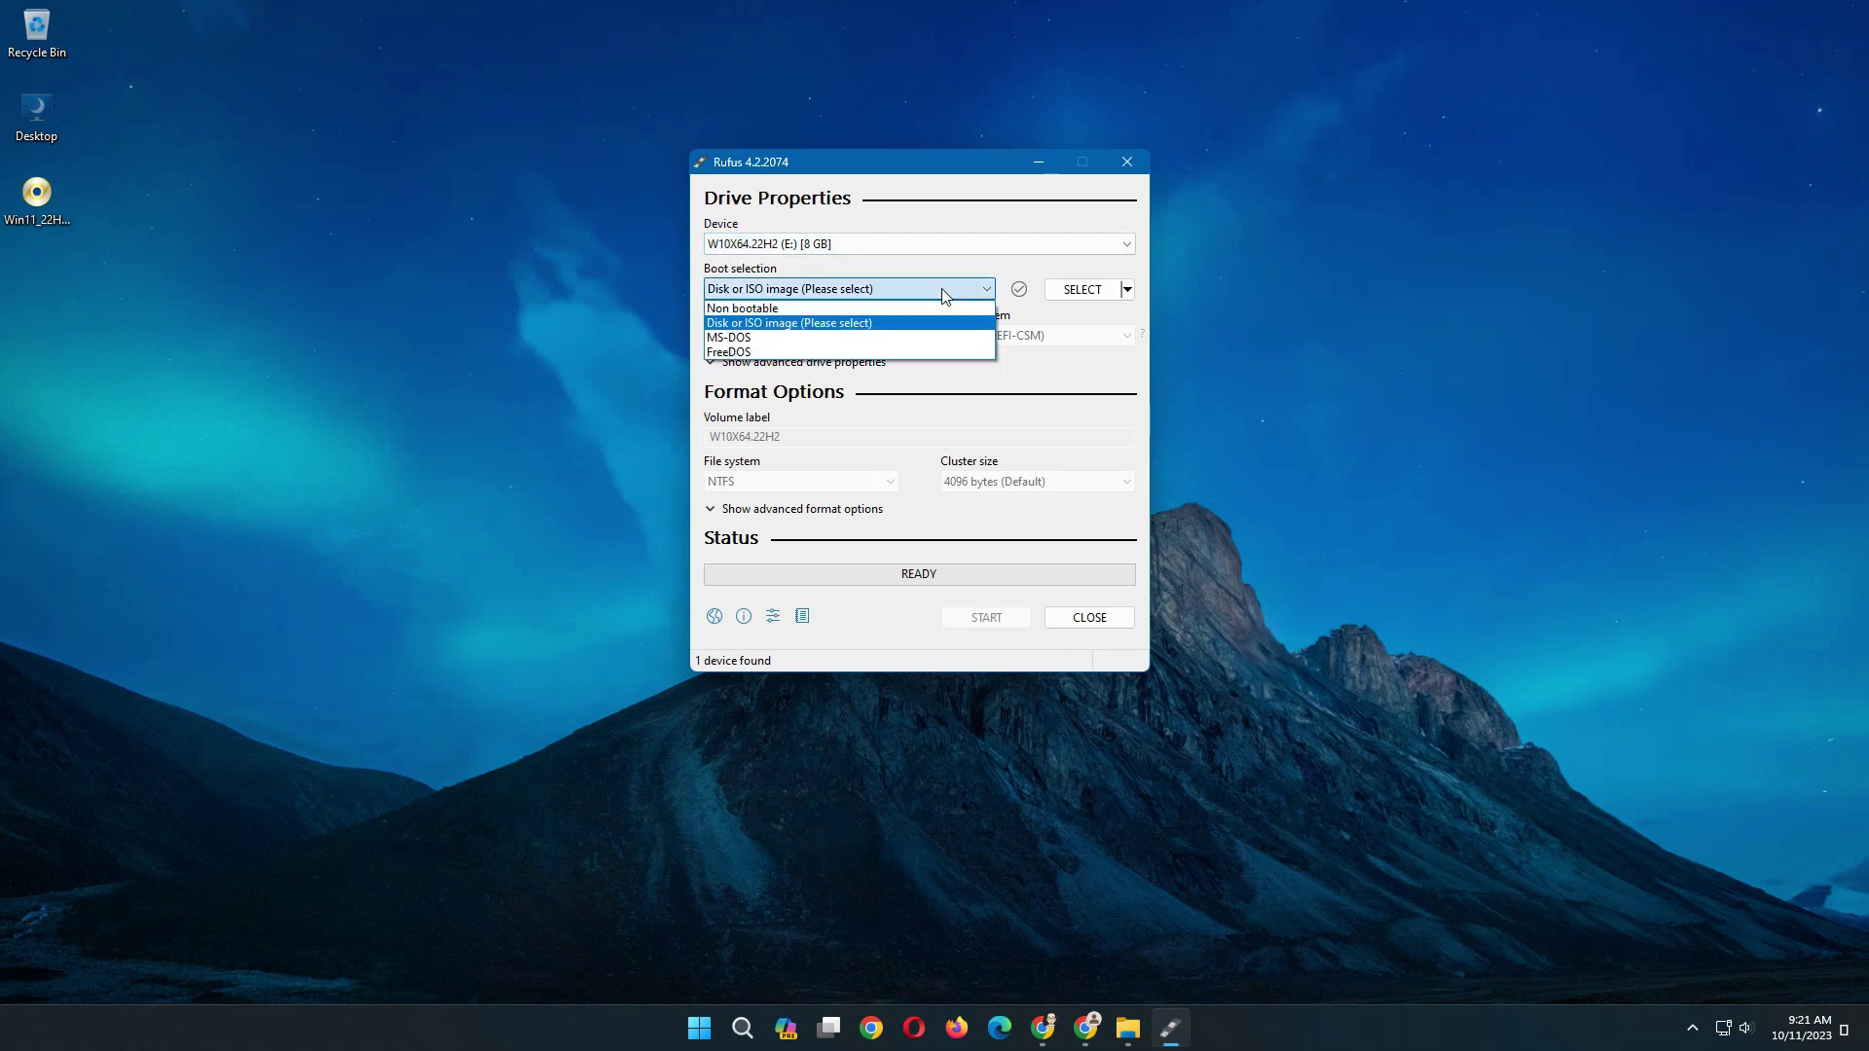
{"action": "left_click", "coordinate": [808, 324]}
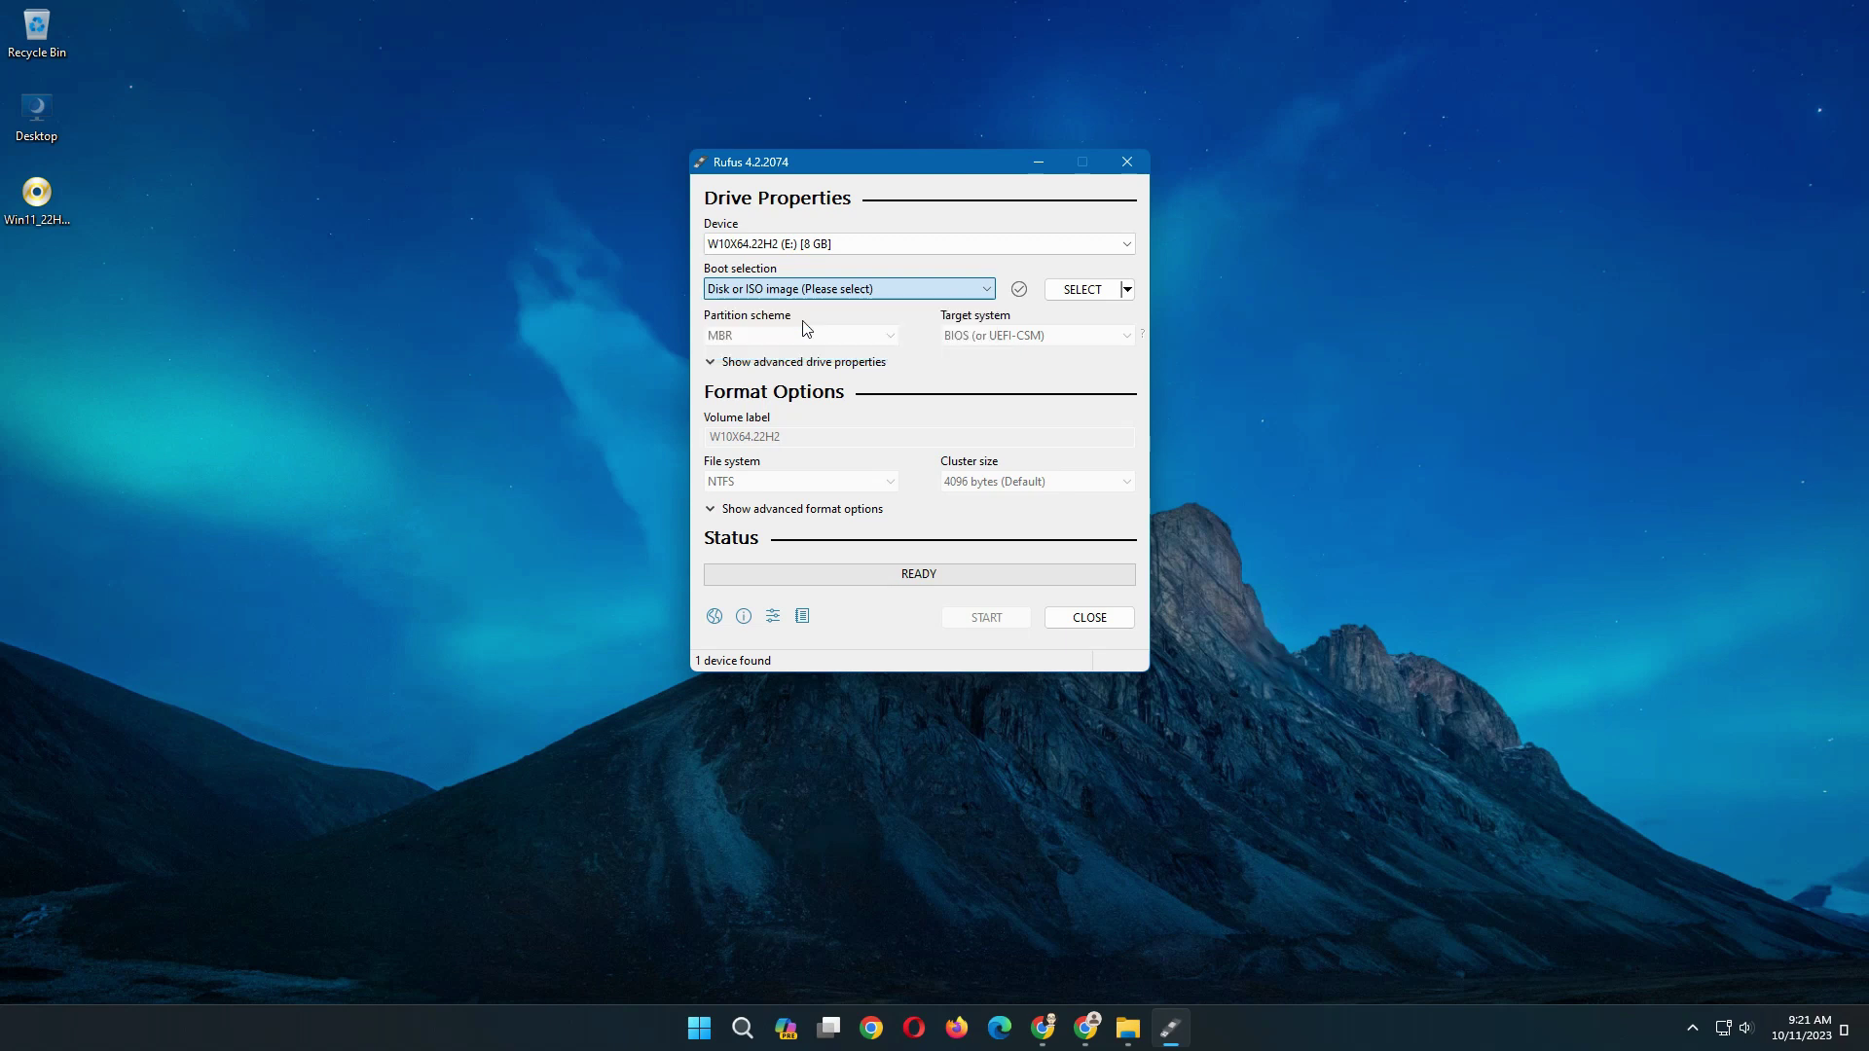
{"action": "left_click", "coordinate": [1127, 288]}
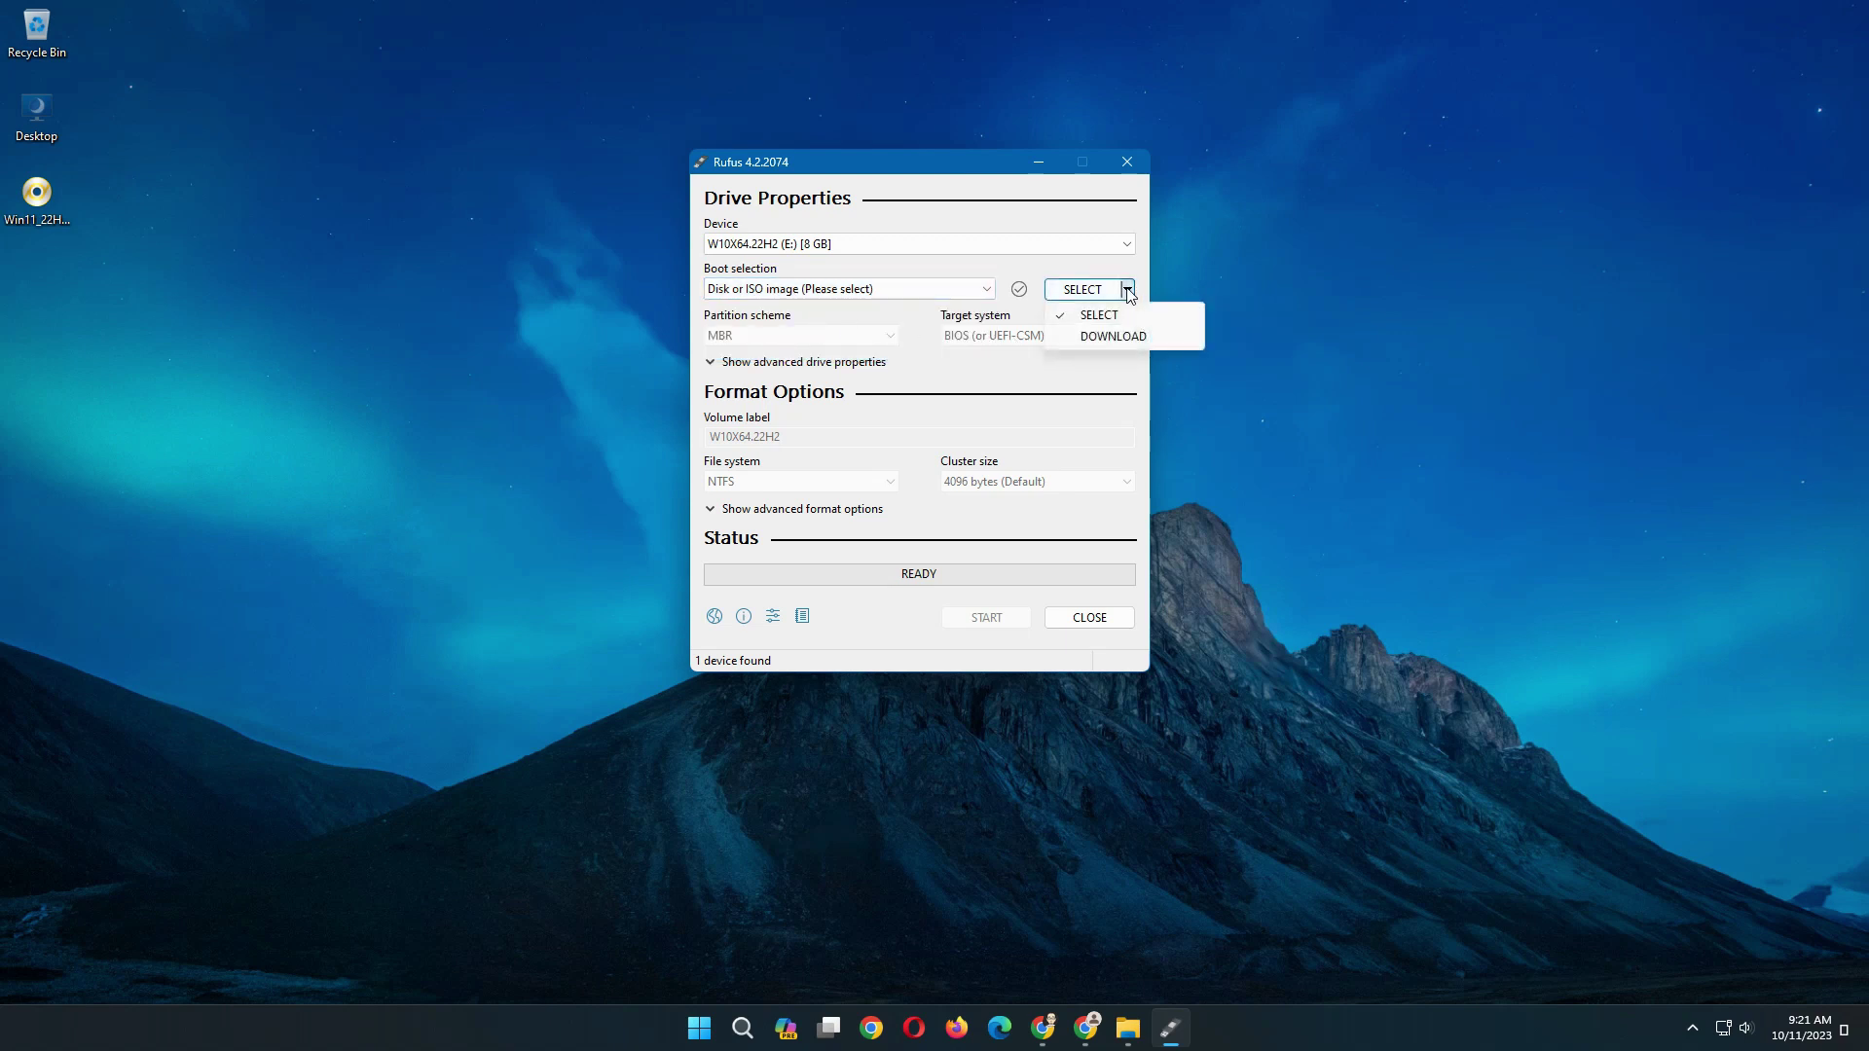
{"action": "left_click", "coordinate": [1095, 313]}
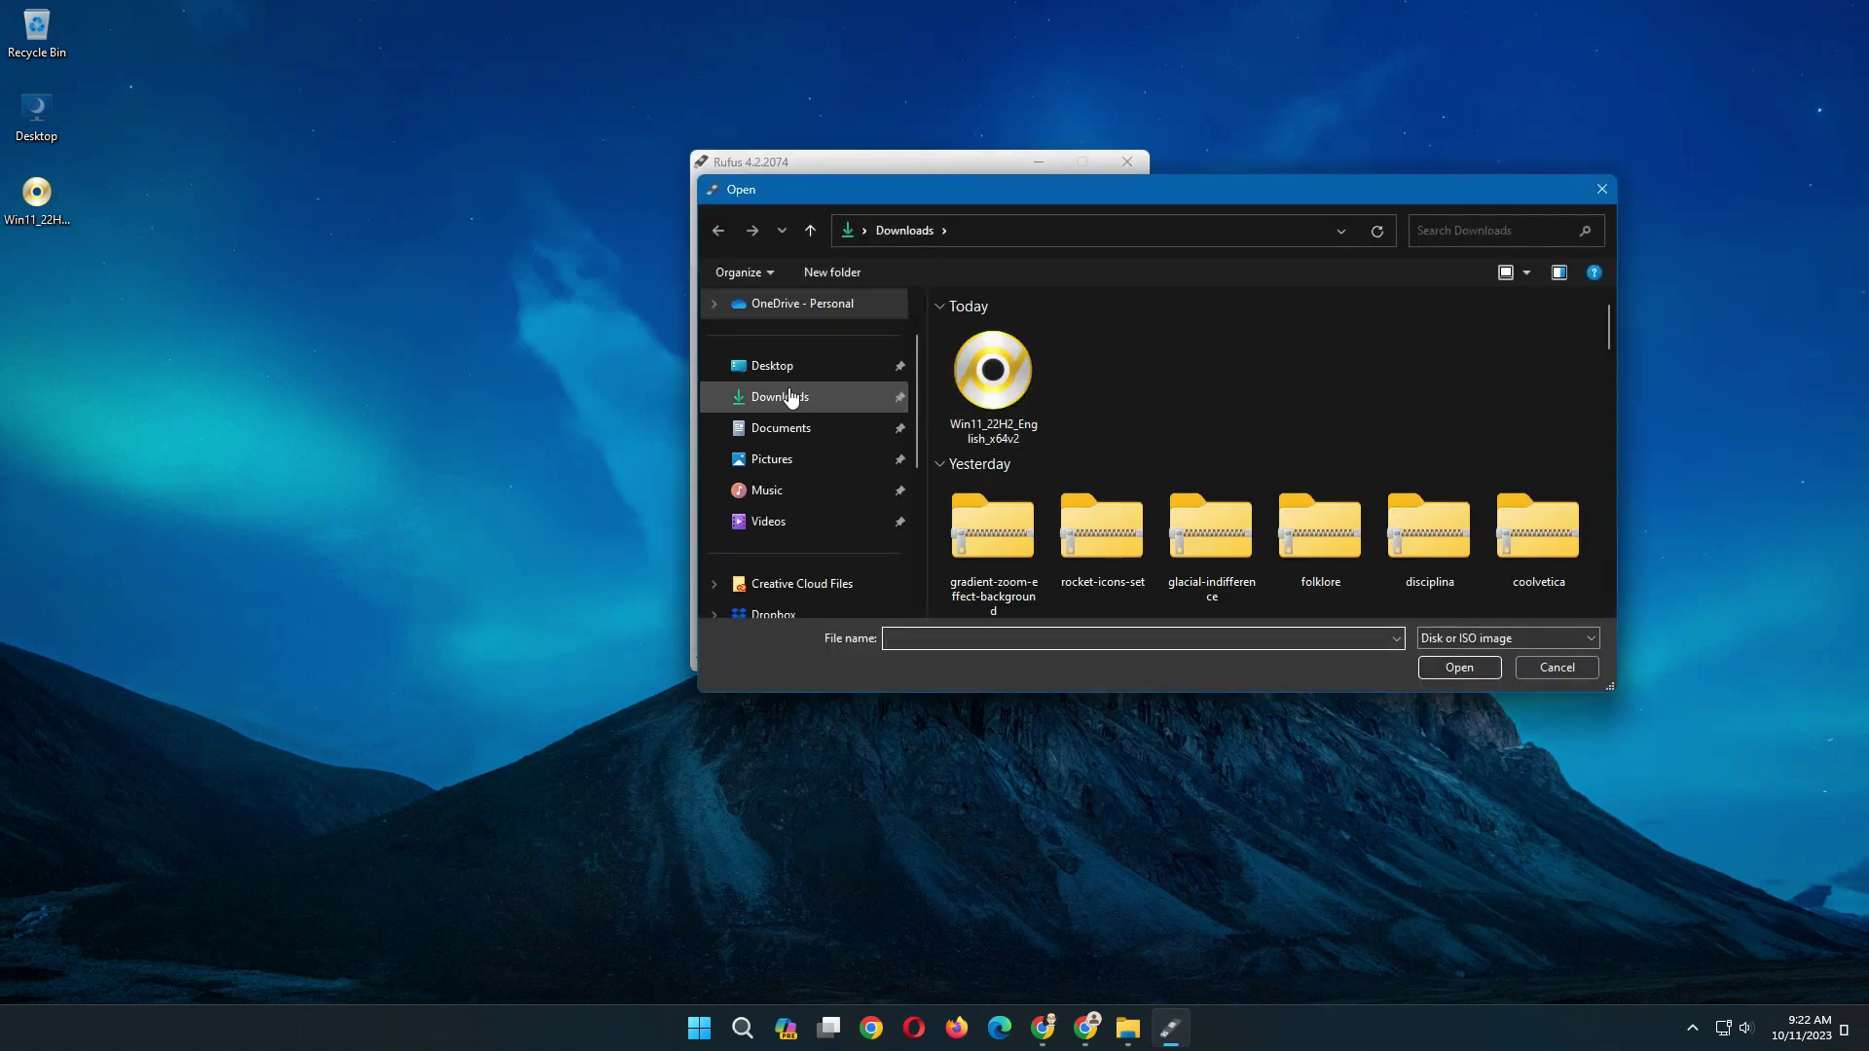
{"action": "left_click", "coordinate": [788, 367]}
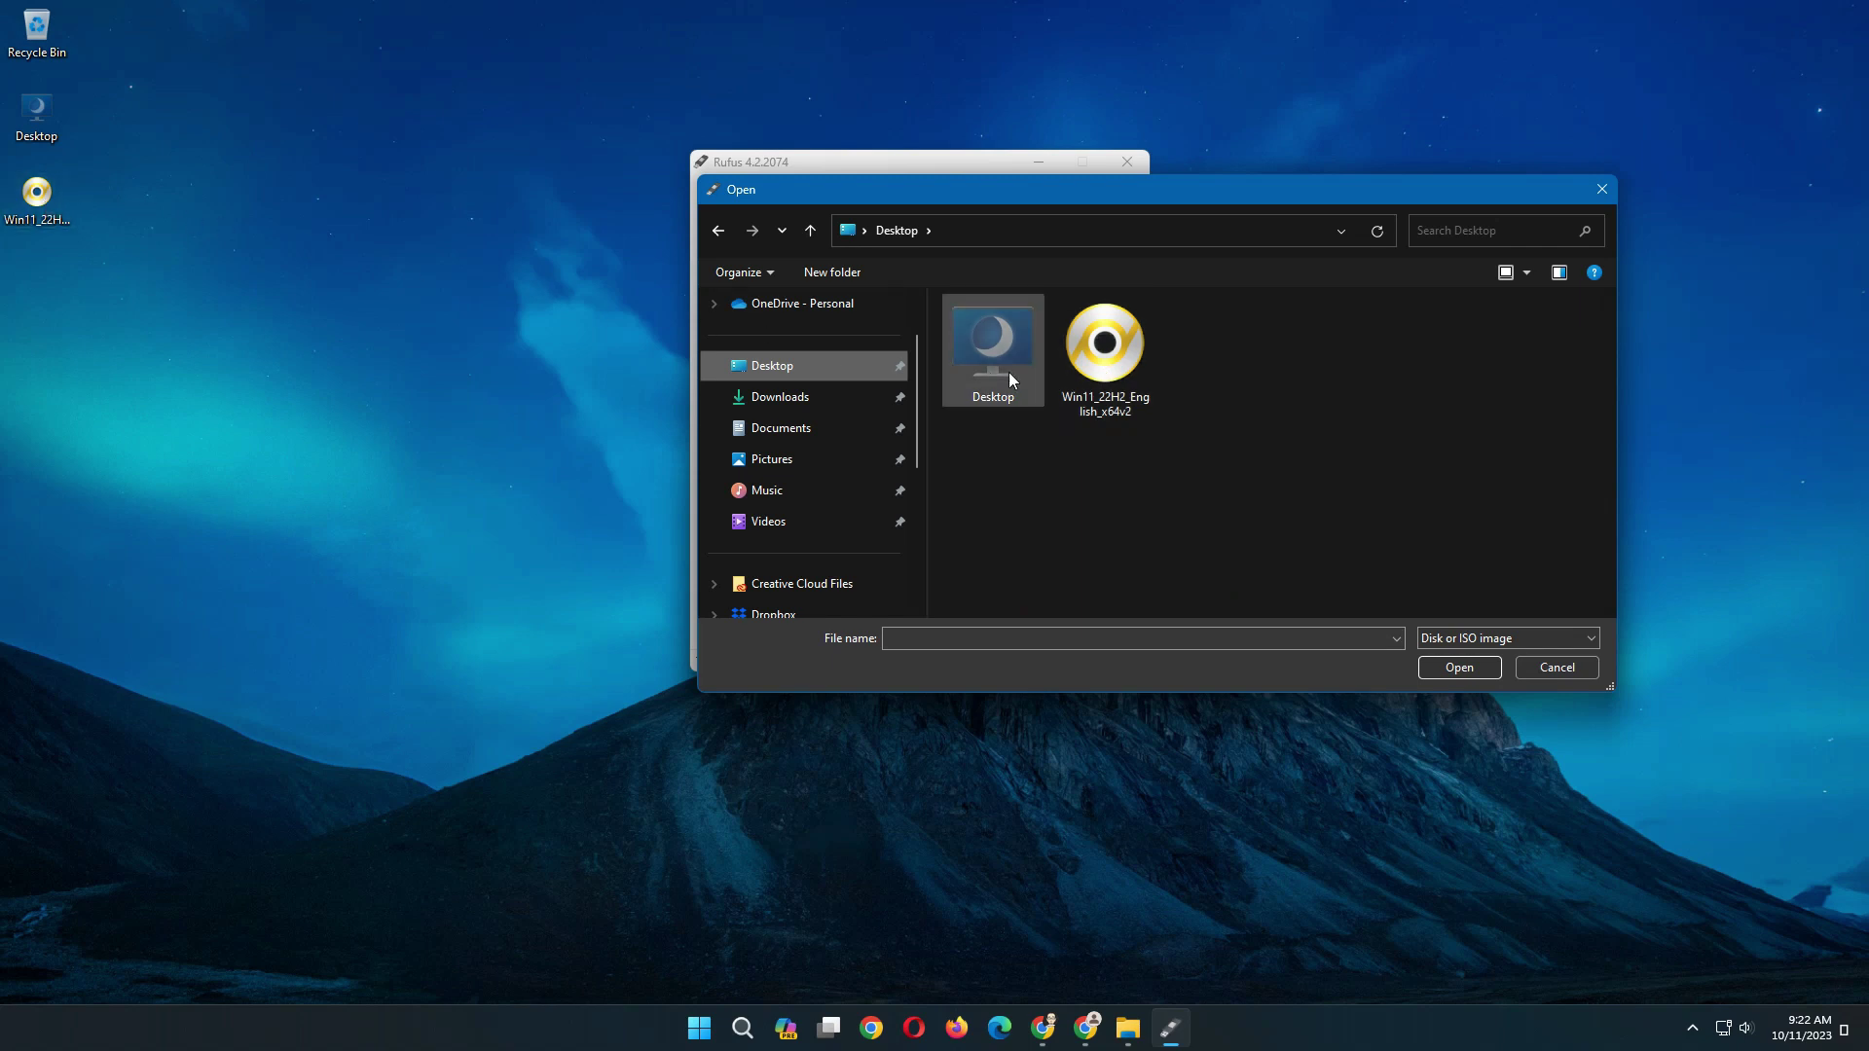
{"action": "left_click", "coordinate": [1107, 365]}
{"action": "left_click", "coordinate": [1455, 666]}
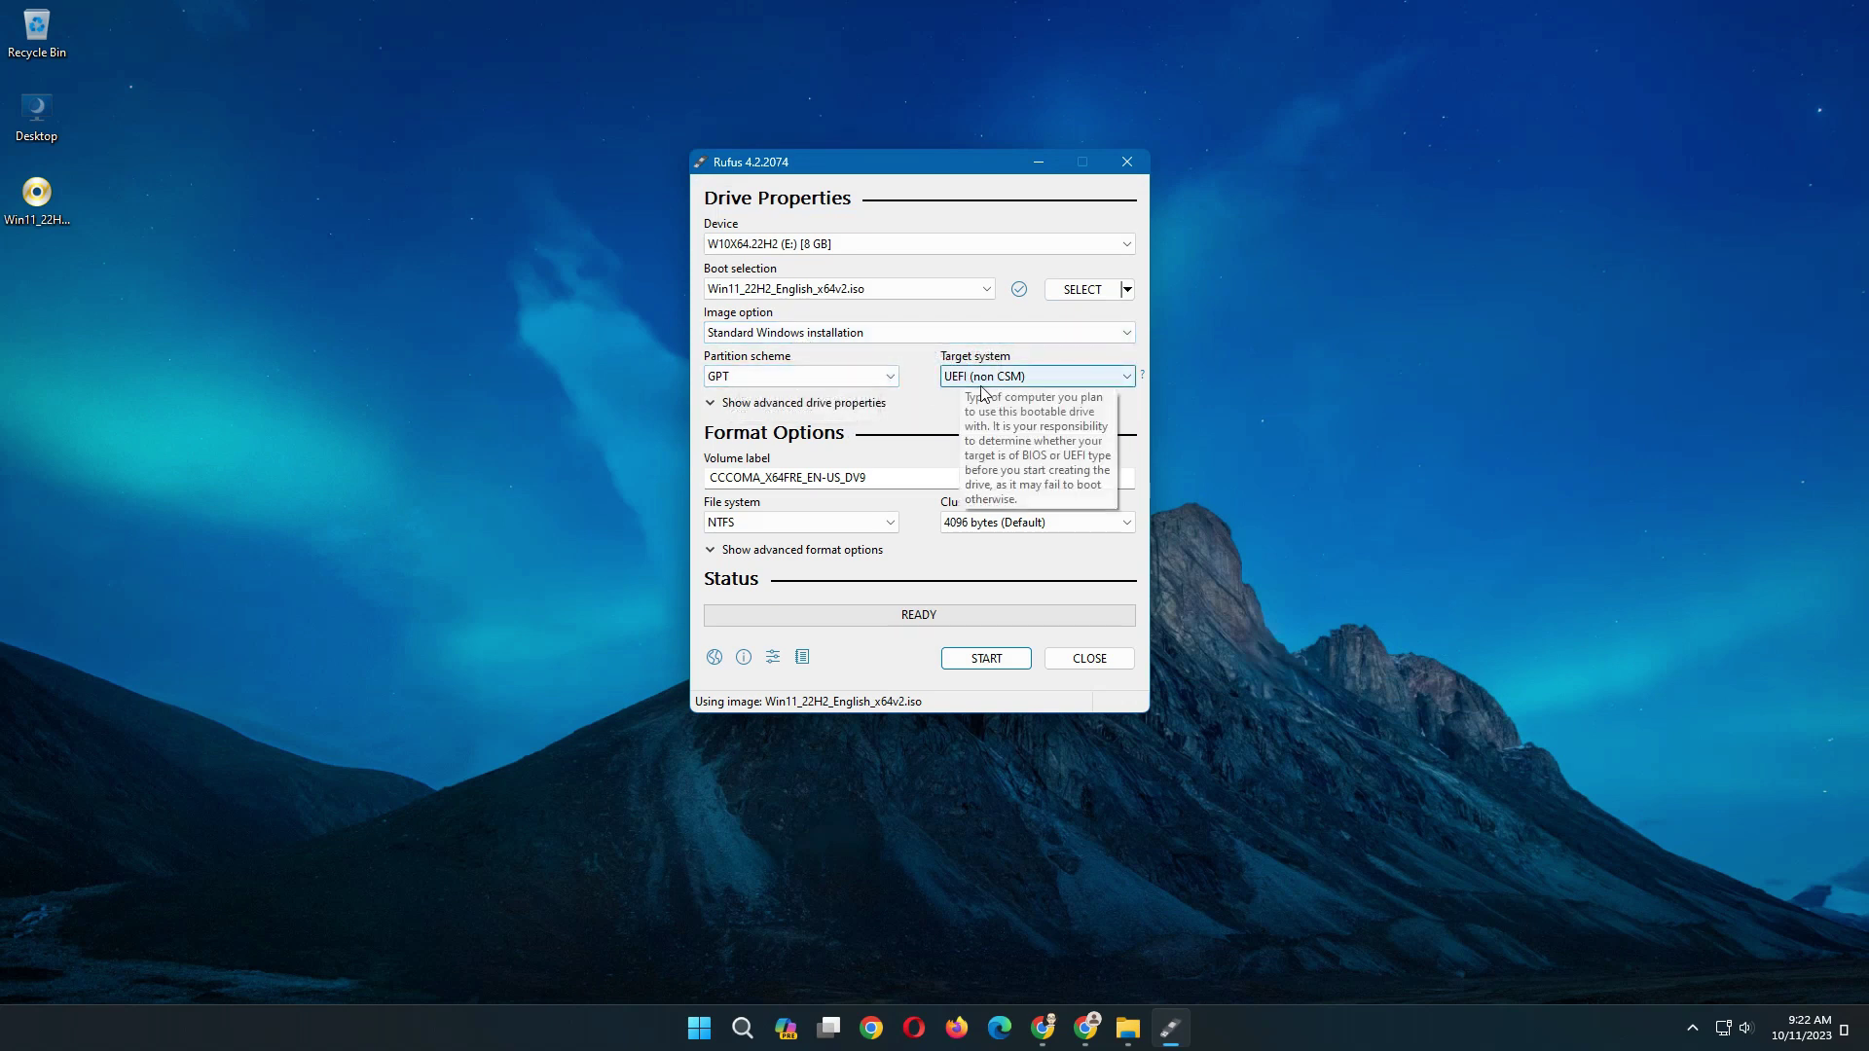
Write the USB with RAM/Secure Boot/TPM and online-account requirements removed, accepting the drive wipe
{"action": "left_click", "coordinate": [986, 659]}
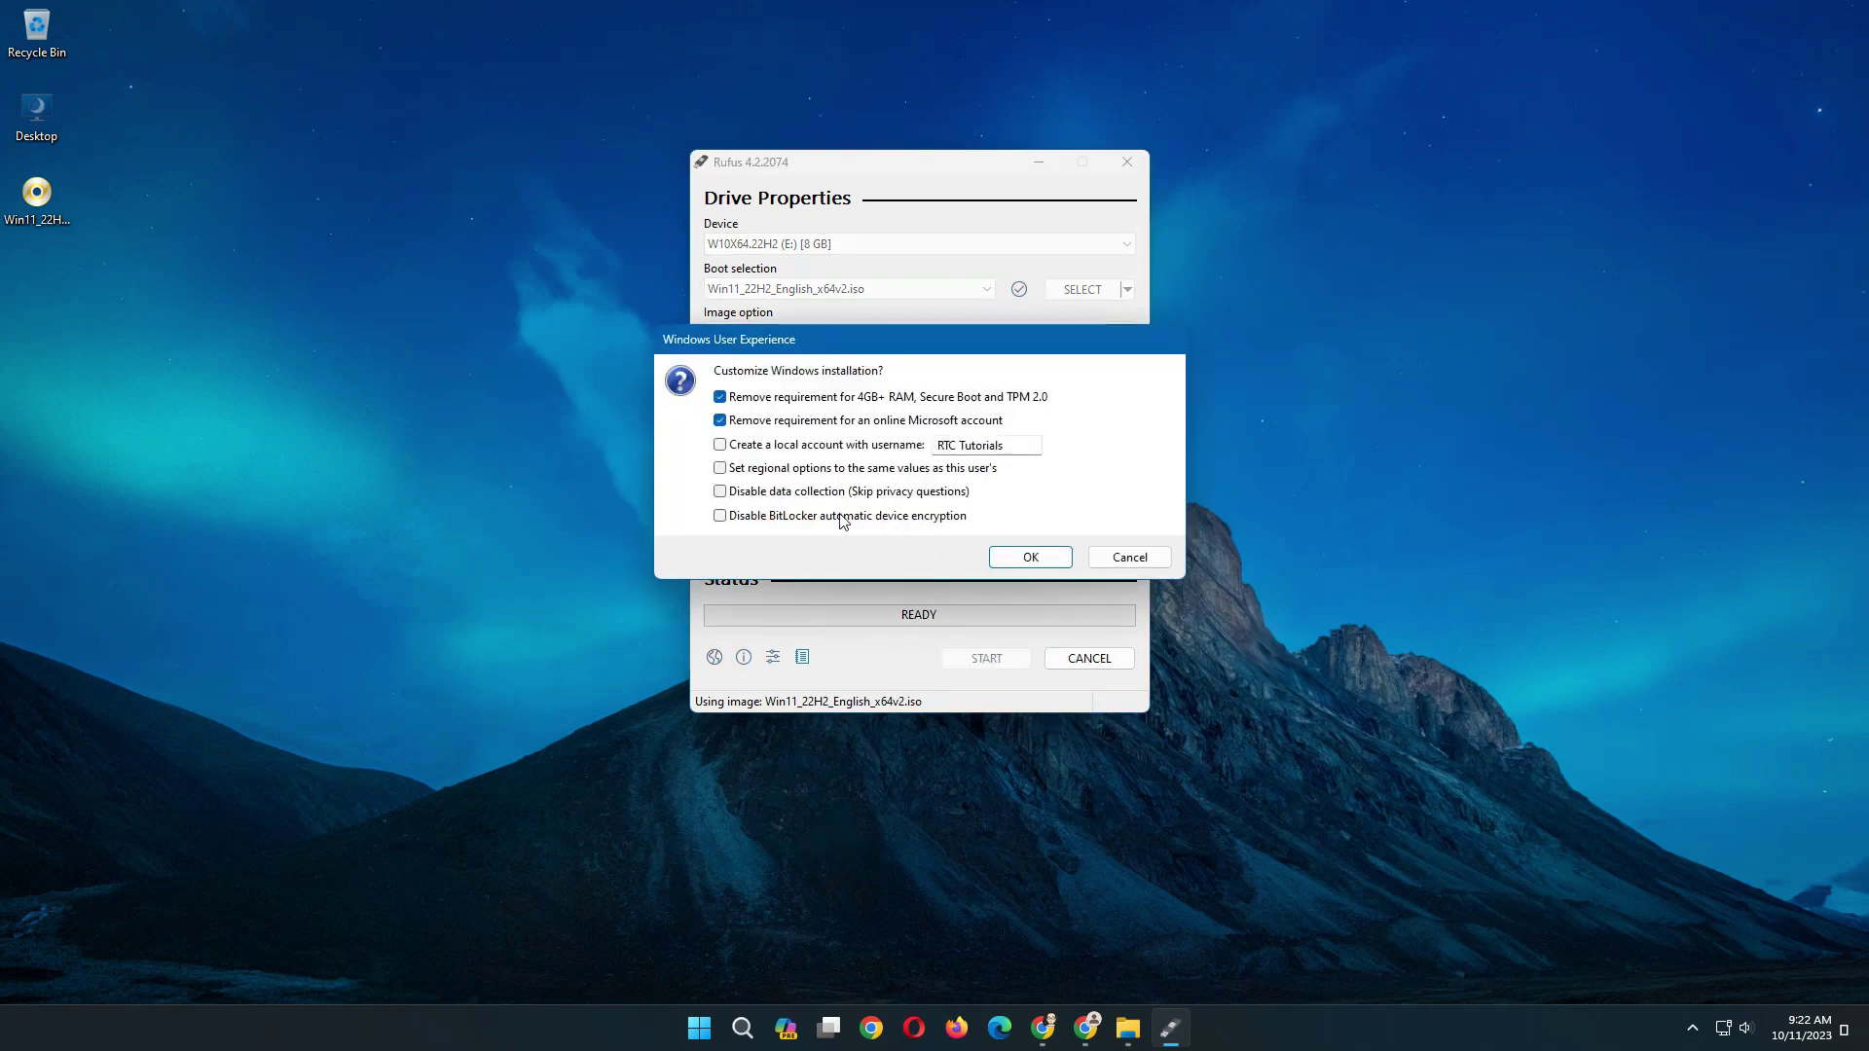
{"action": "left_click", "coordinate": [1044, 562]}
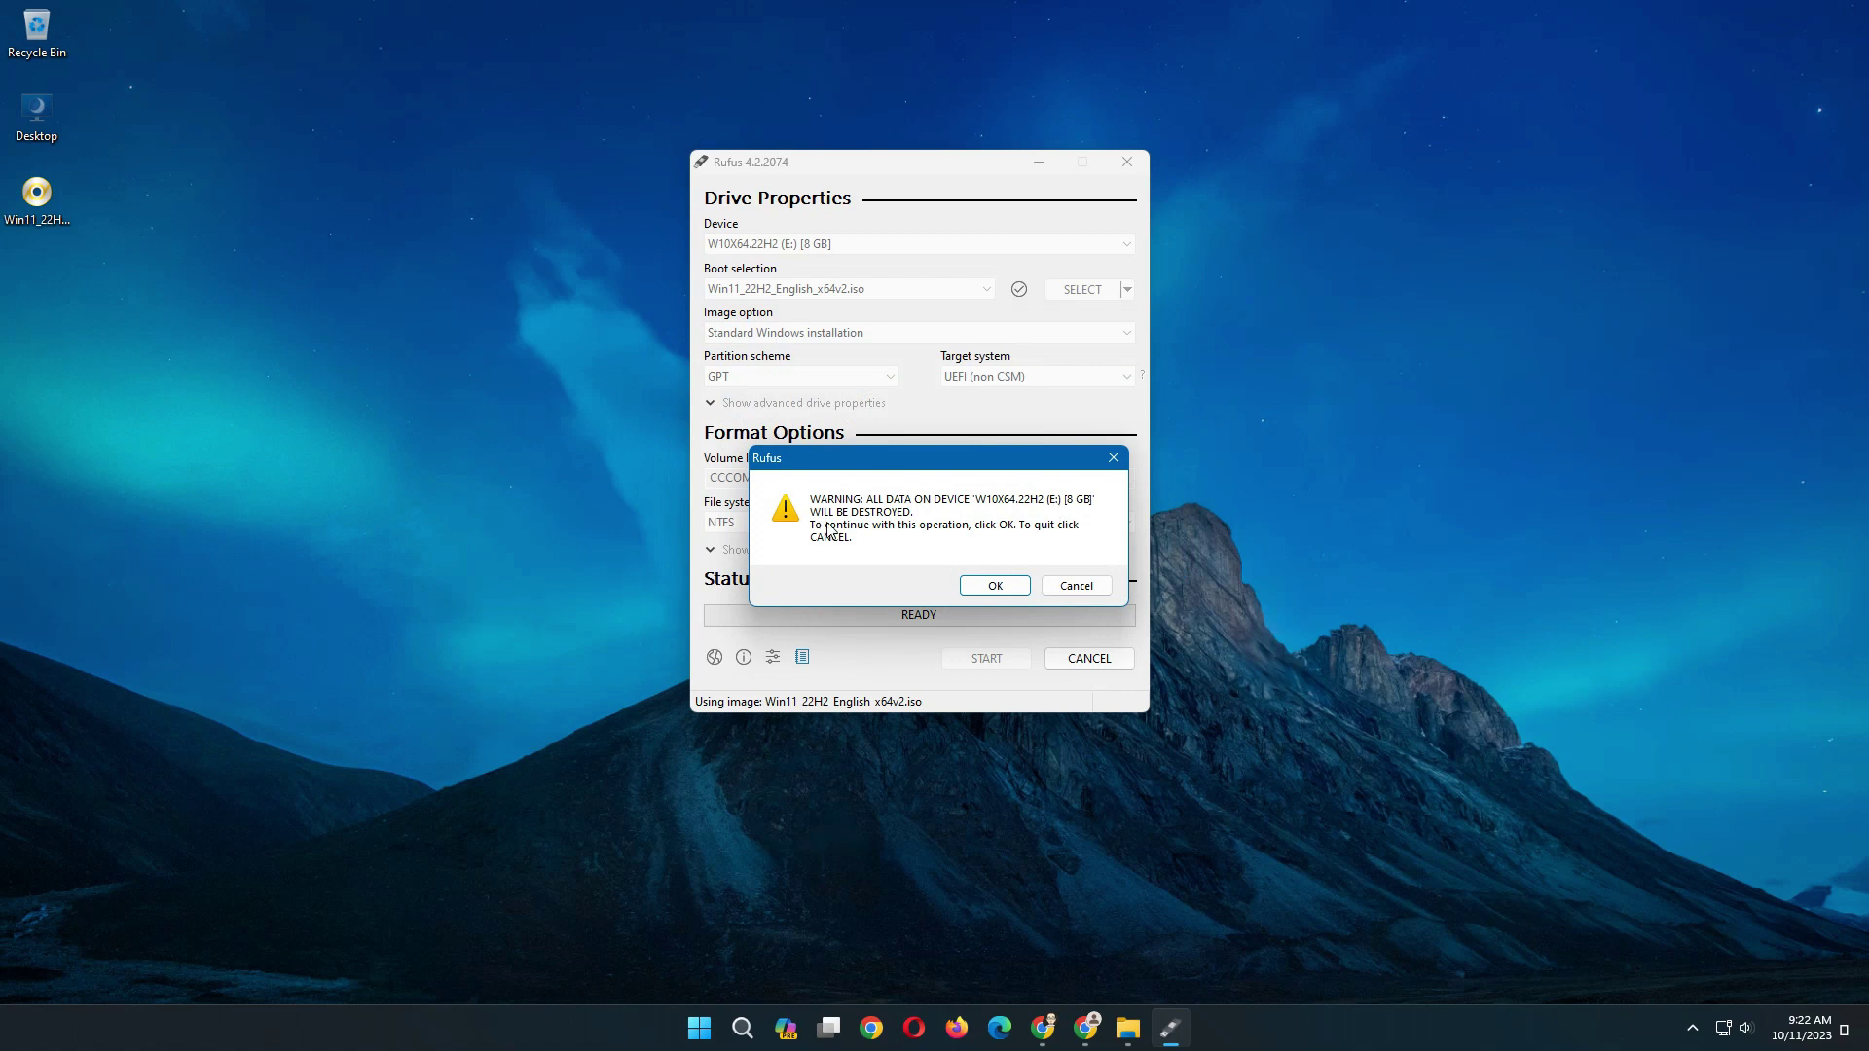
{"action": "left_click", "coordinate": [997, 585]}
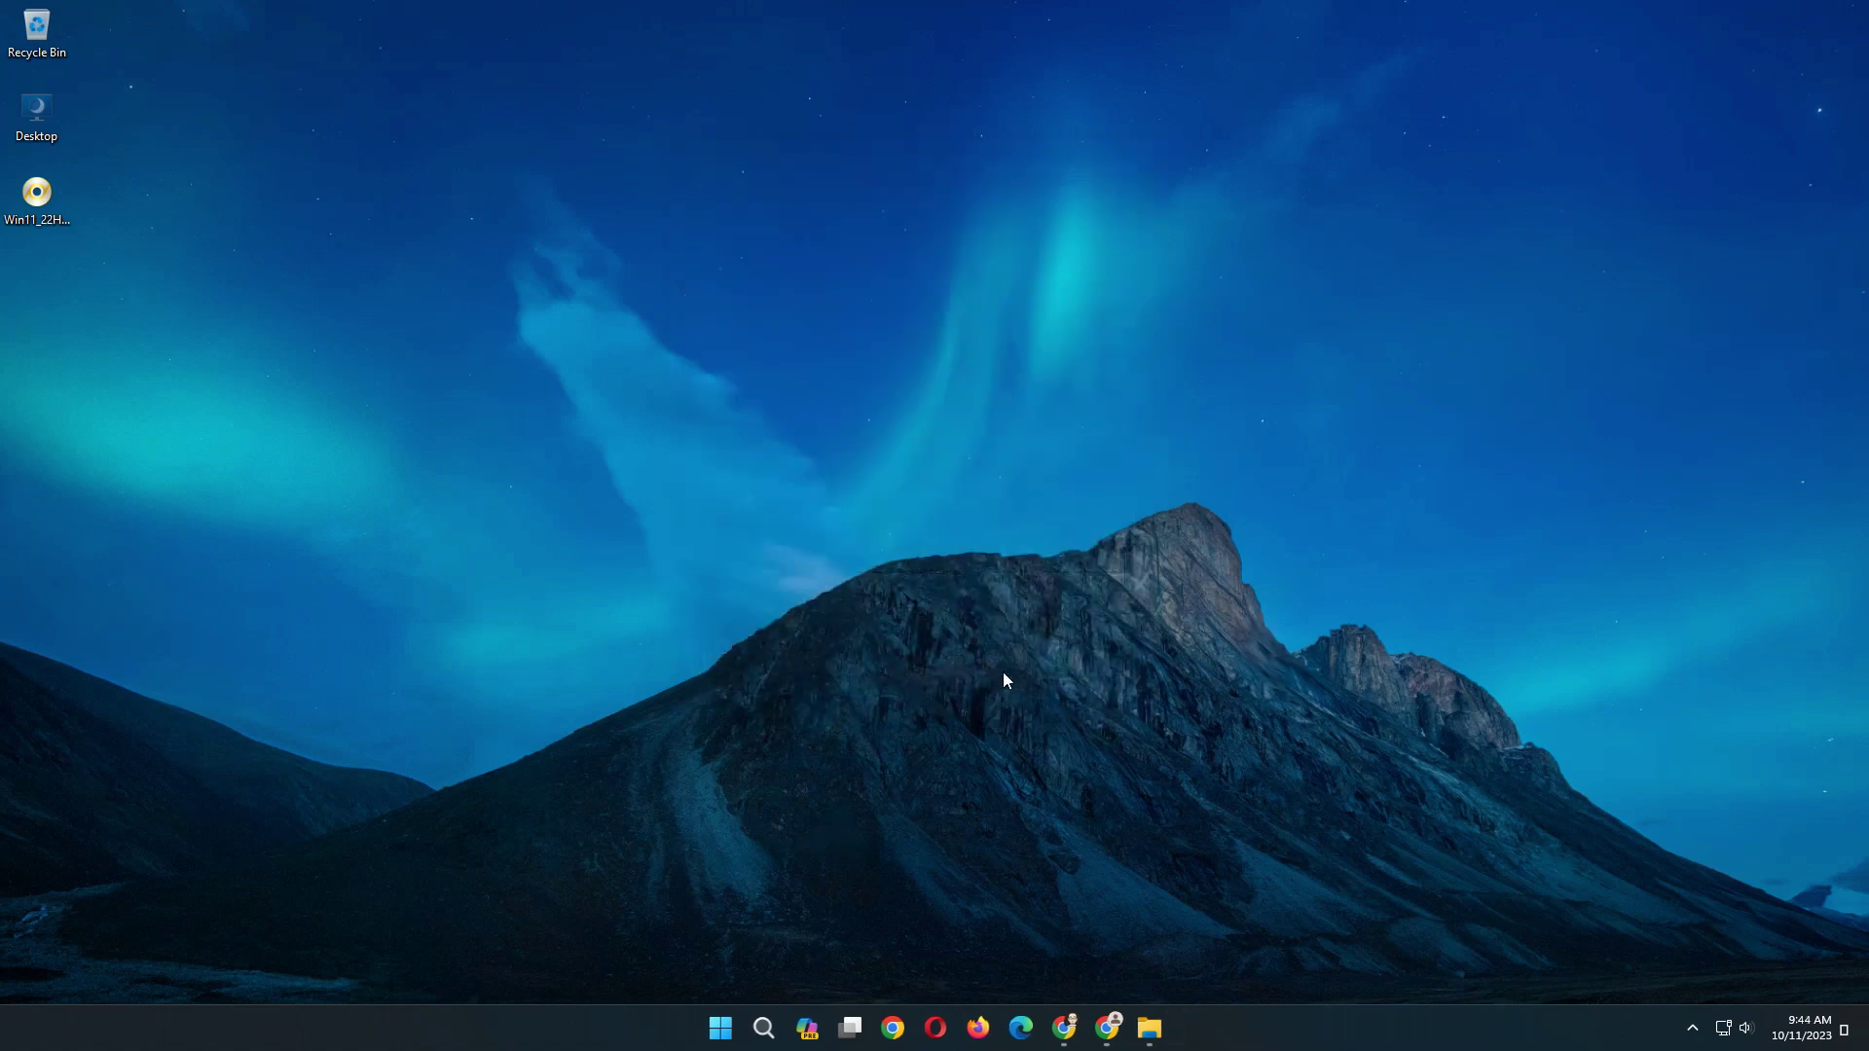
View the CCCOMA_X64FRE_EN-US_DV9 (E:) drive's contents in File Explorer
{"action": "left_click", "coordinate": [1149, 1026]}
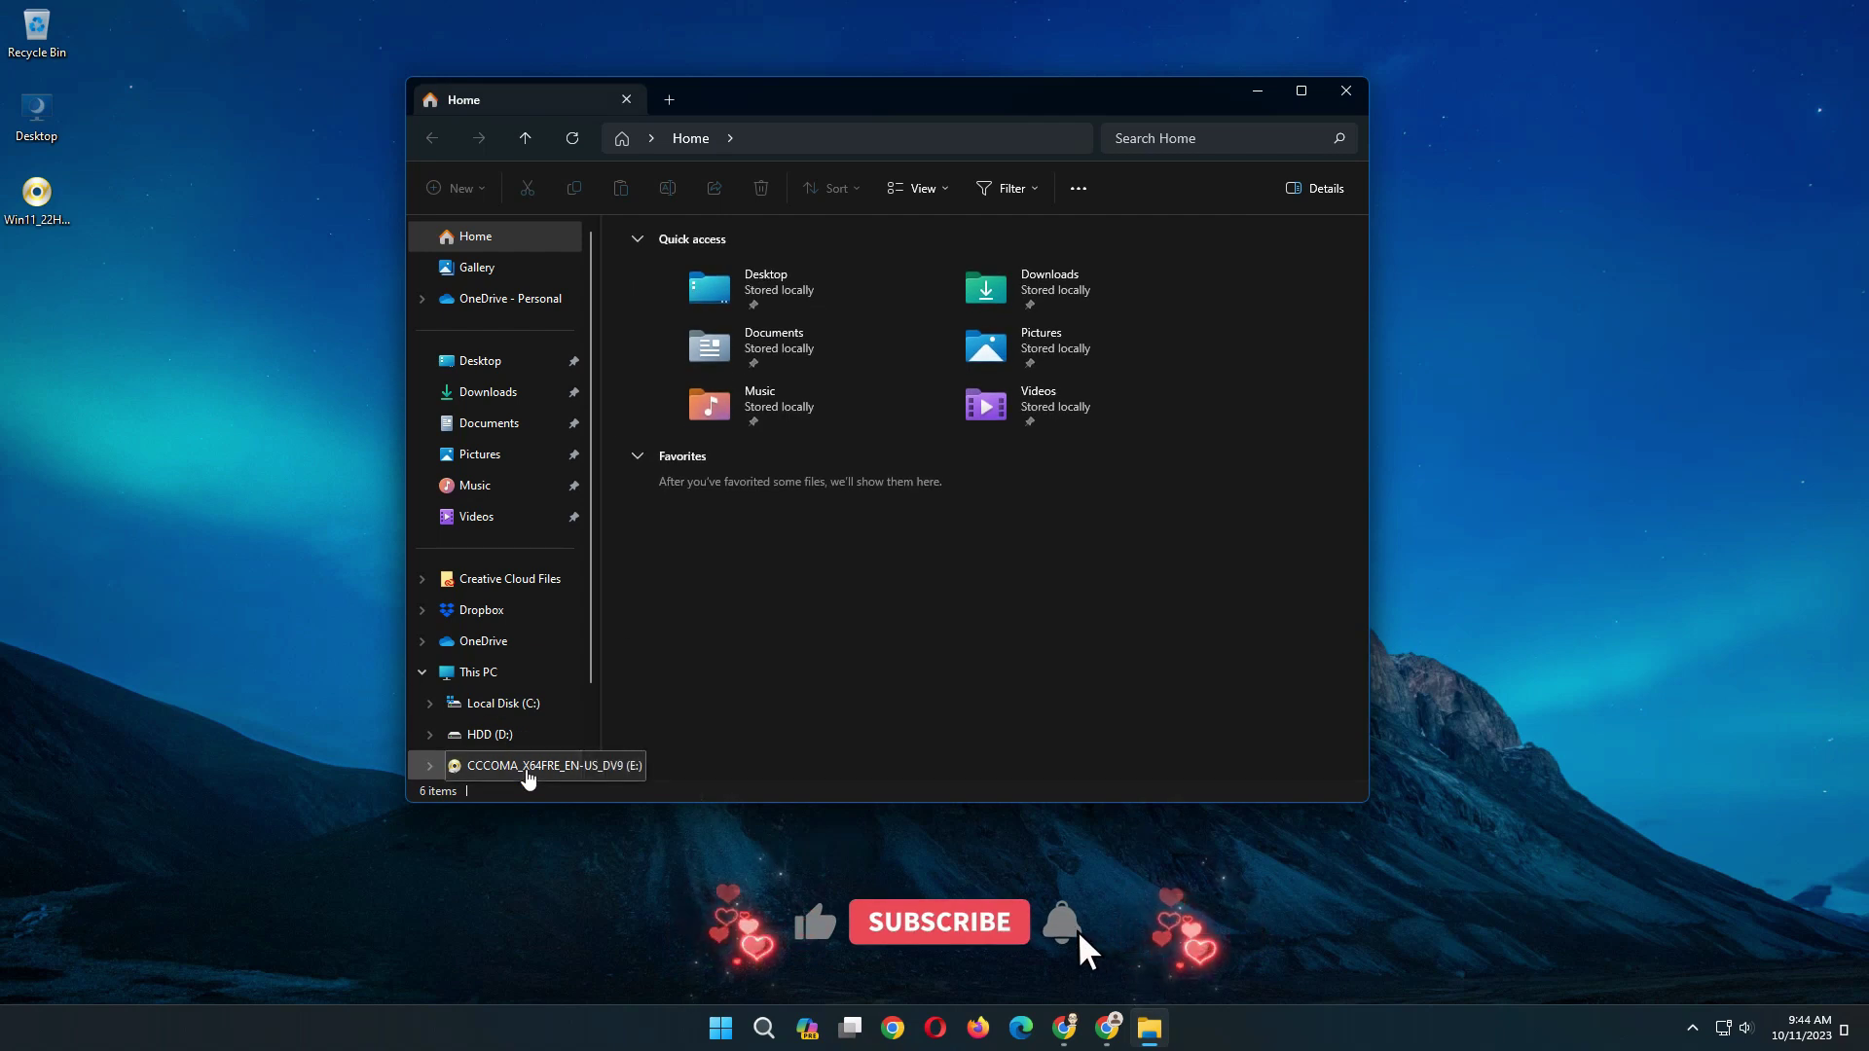
{"action": "left_click", "coordinate": [527, 766]}
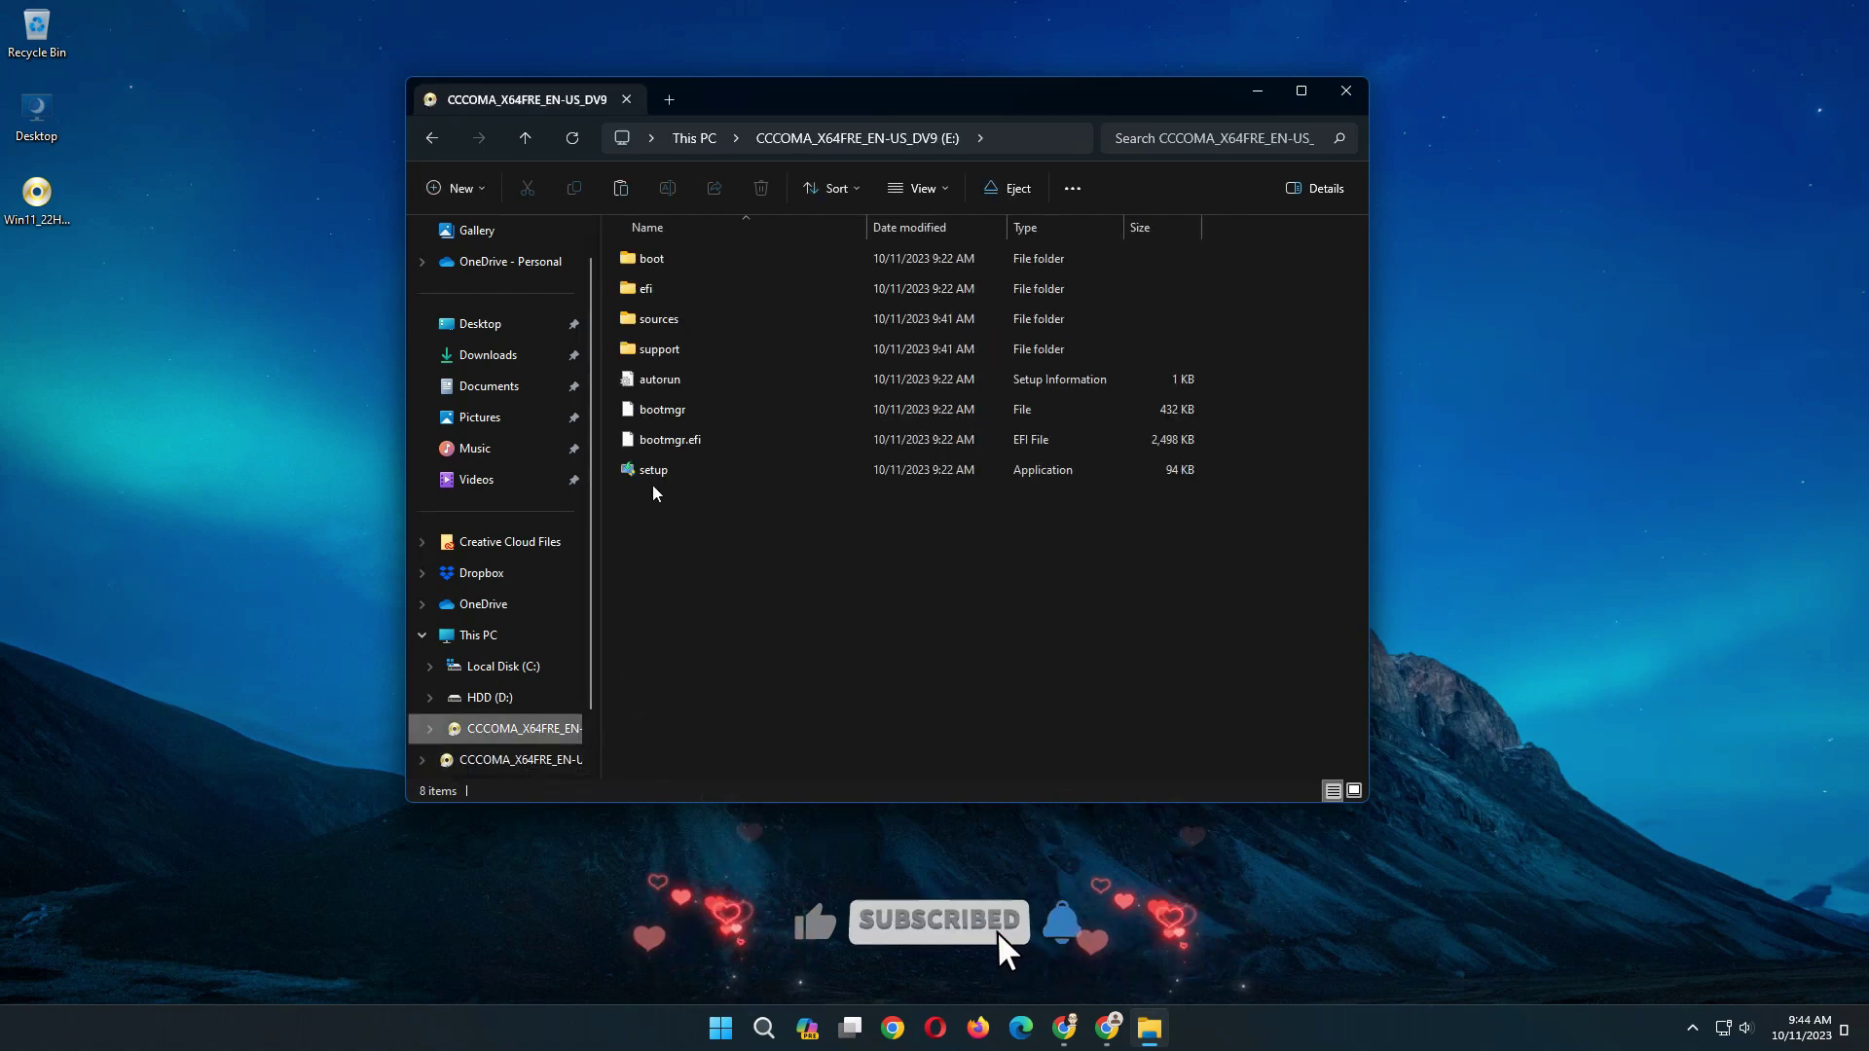